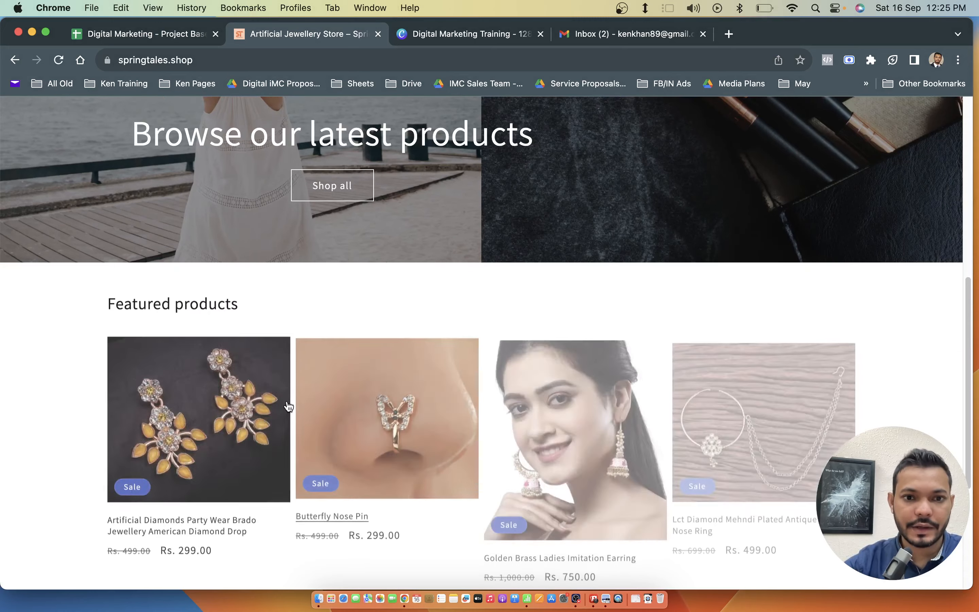
- Examine the store's featured products, view the Lct Diamond Mehndi Plated Antique Pressing Nose Ring page, and return to the home page
scroll(465, 315, "down", 3)
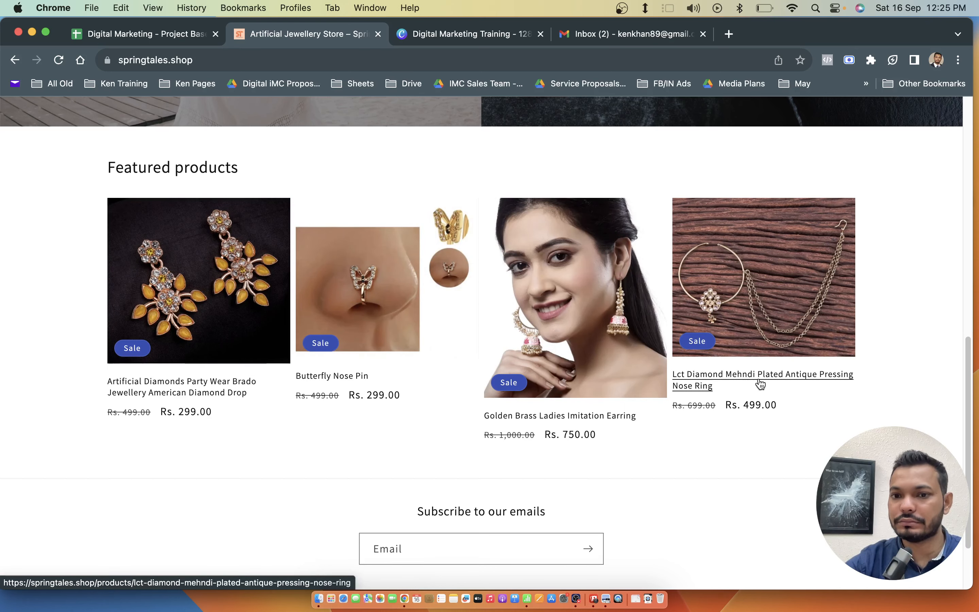
left_click(733, 387)
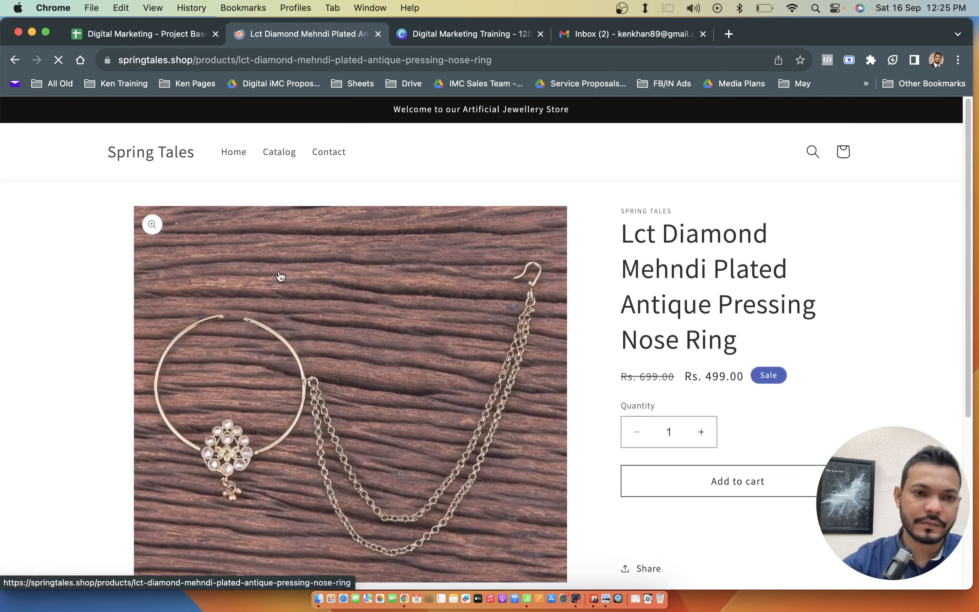
left_click(15, 60)
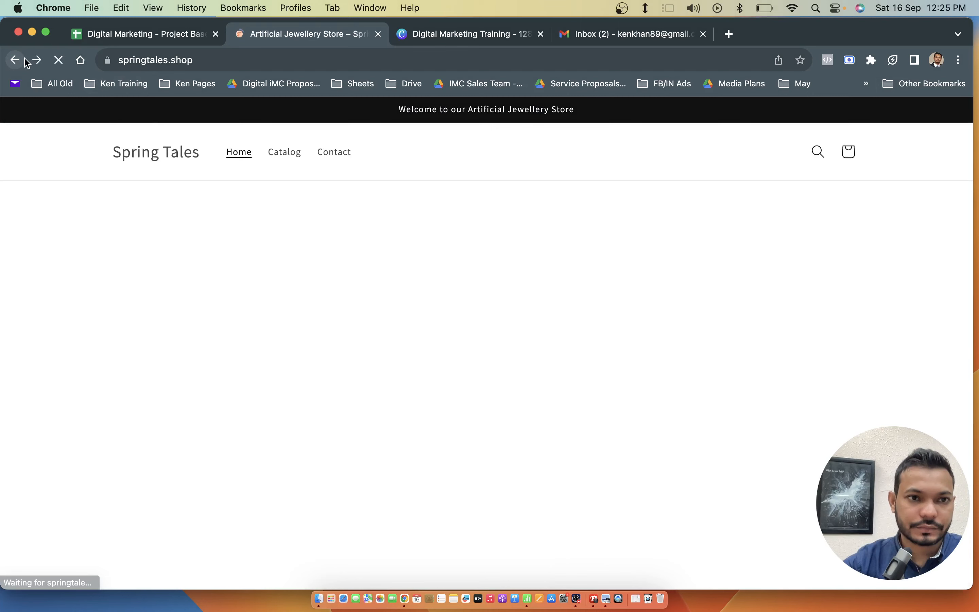
- Switch to the Search Campaign Structure sheet and review its four ad groups and the keyword range B3:B16 under Diamond Drop
key("ctrl+shift+Tab")
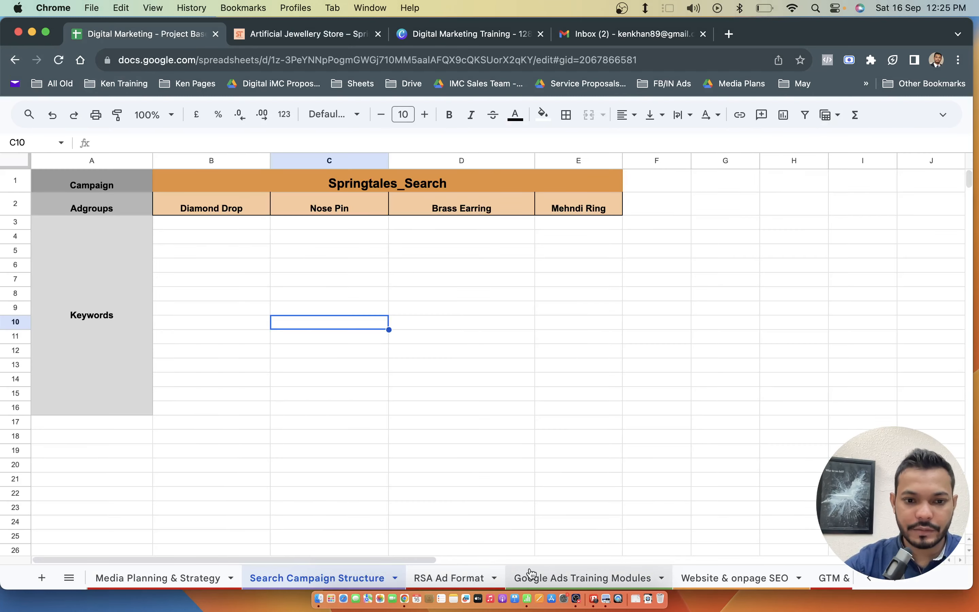
left_click(334, 423)
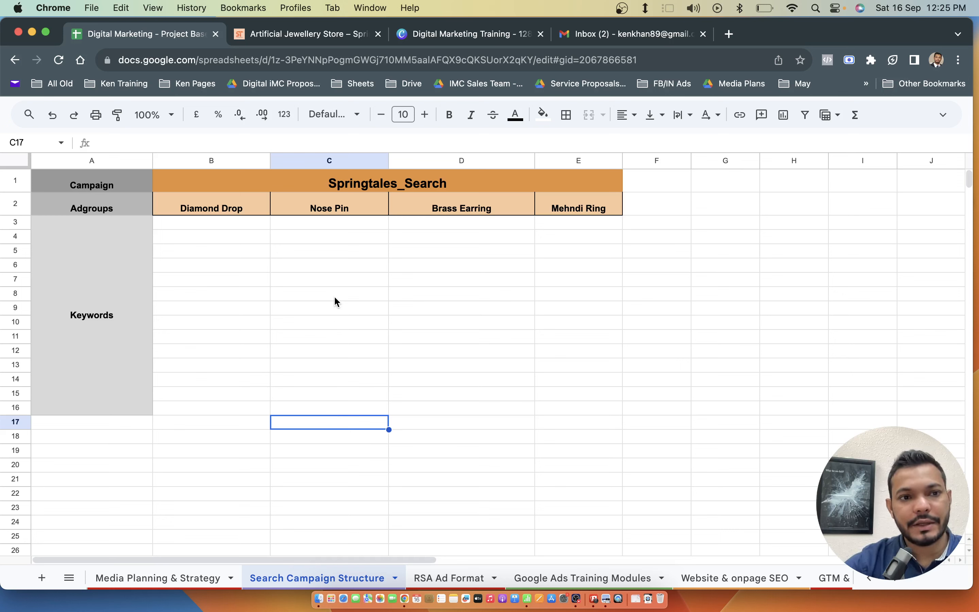
left_click(248, 211)
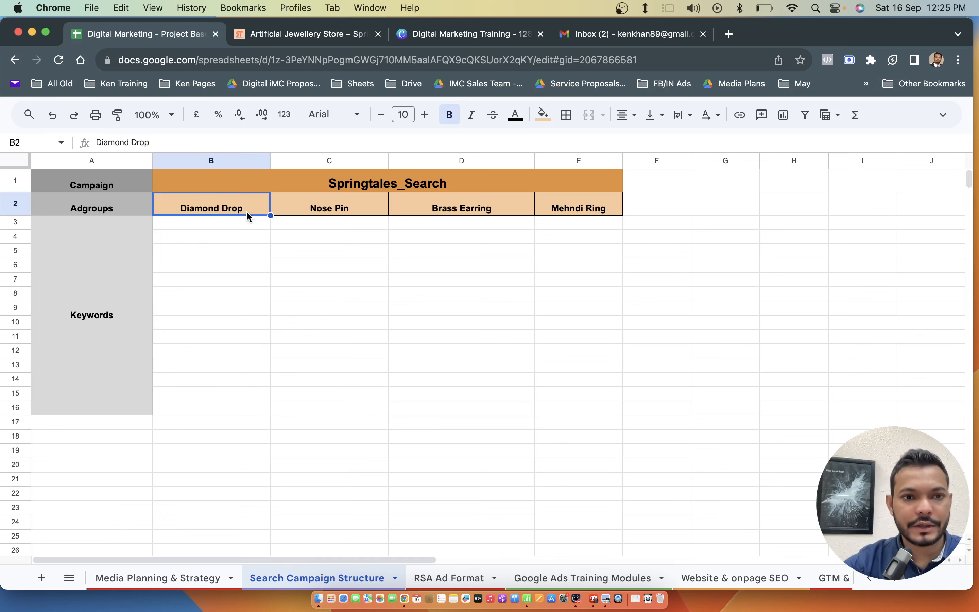
left_click(237, 266)
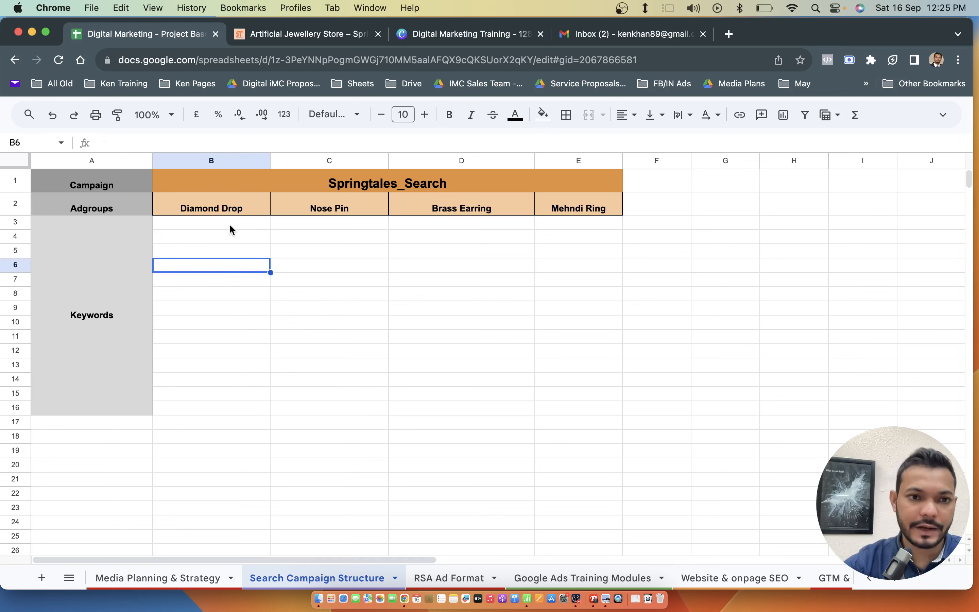
left_click(247, 204)
left_click(310, 213)
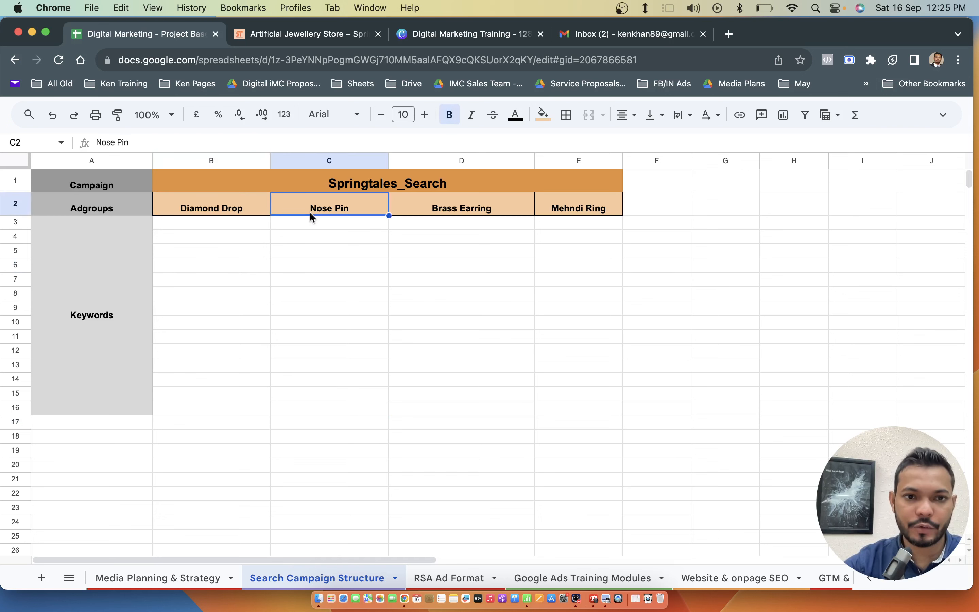
left_click(438, 210)
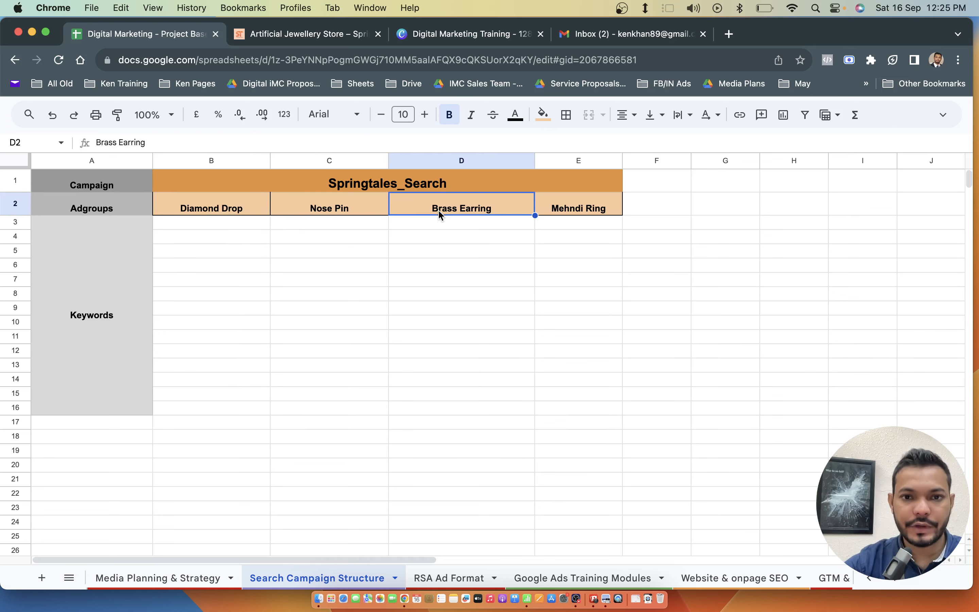
left_click(567, 214)
left_click(351, 241)
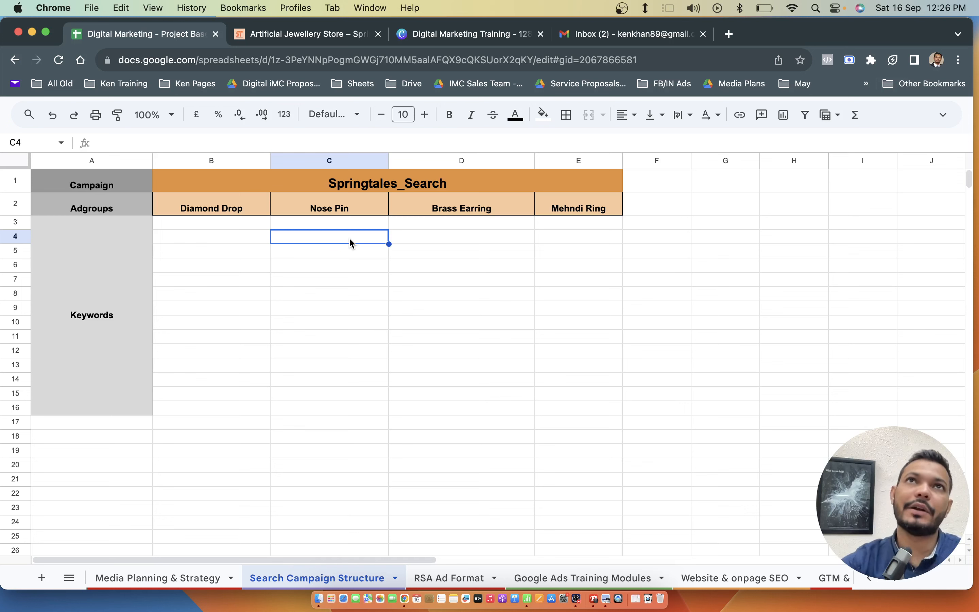
left_click_drag(240, 223, 235, 413)
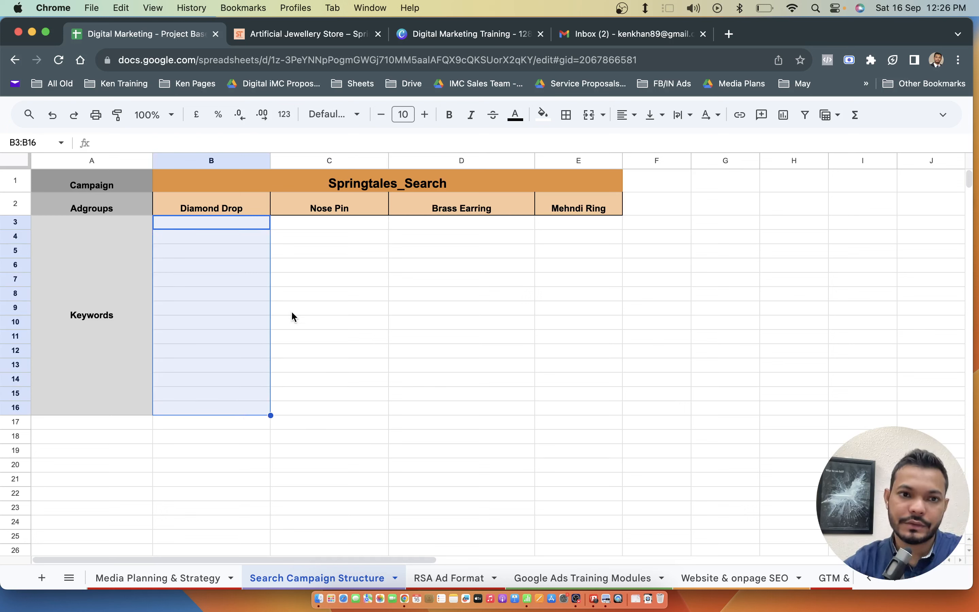
- Look over the Spring Tales home page again and recheck the Diamond Drop keyword range B3:B16 in the campaign structure sheet
left_click(309, 36)
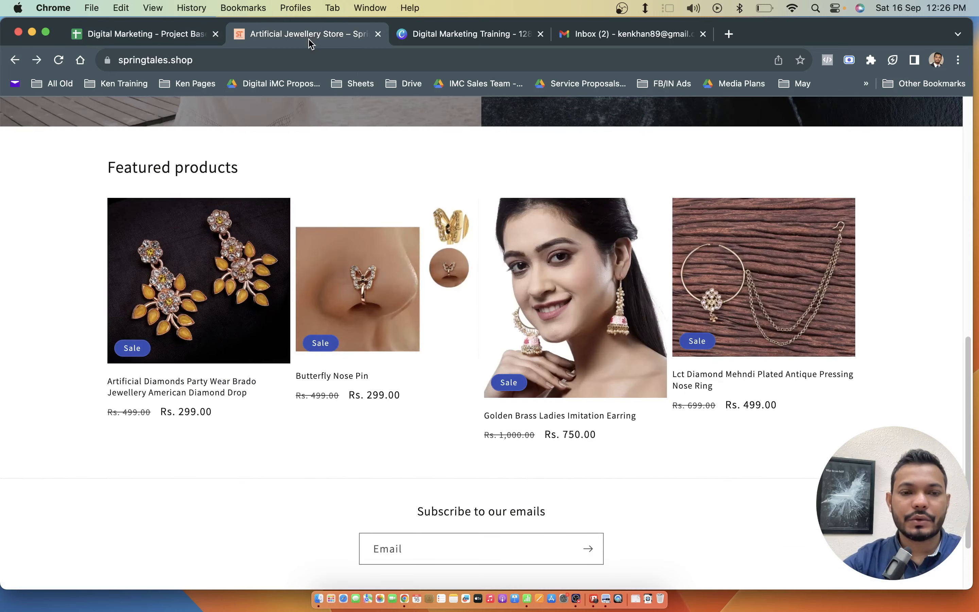
scroll(290, 99, "up", 15)
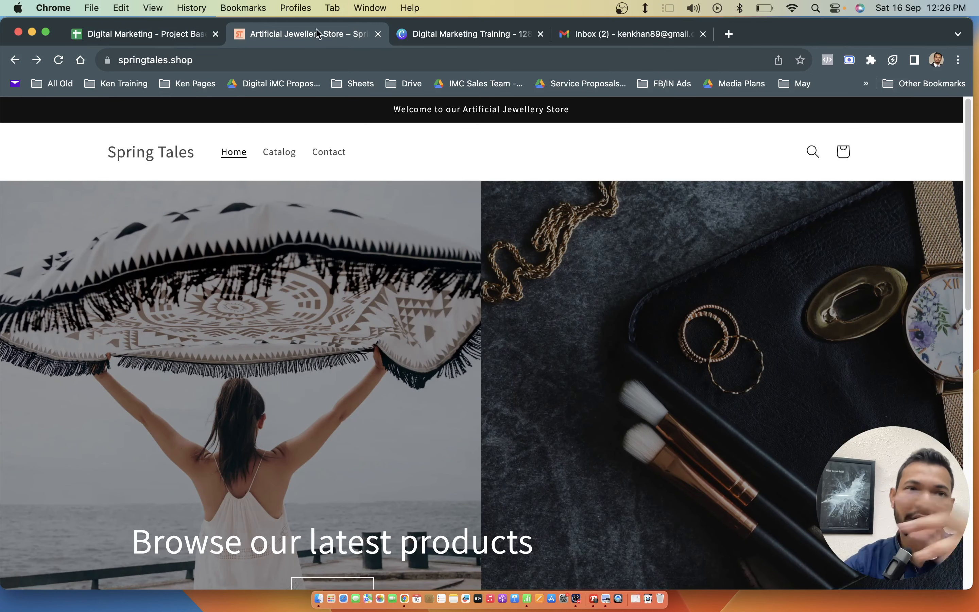
left_click(170, 45)
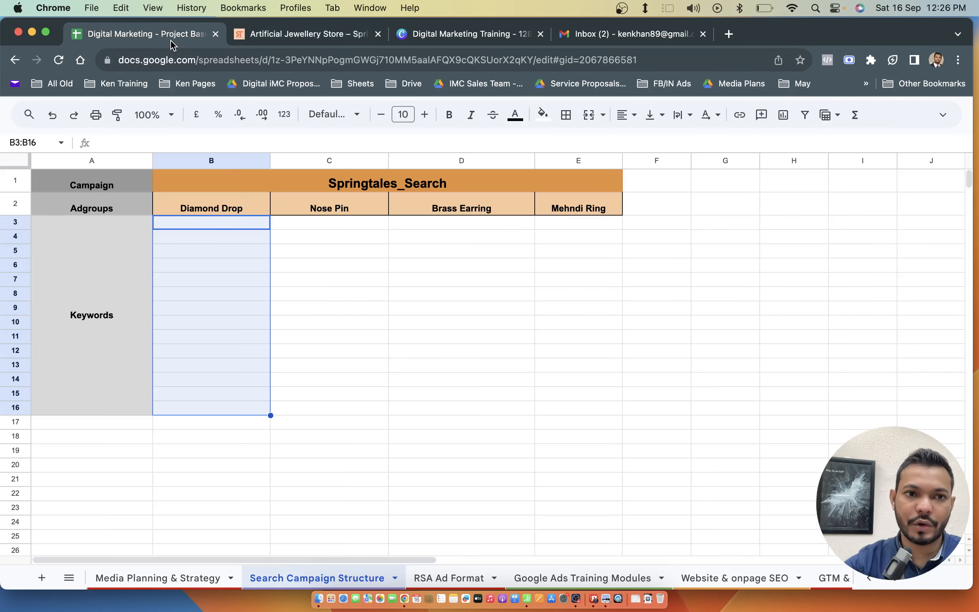
left_click(364, 378)
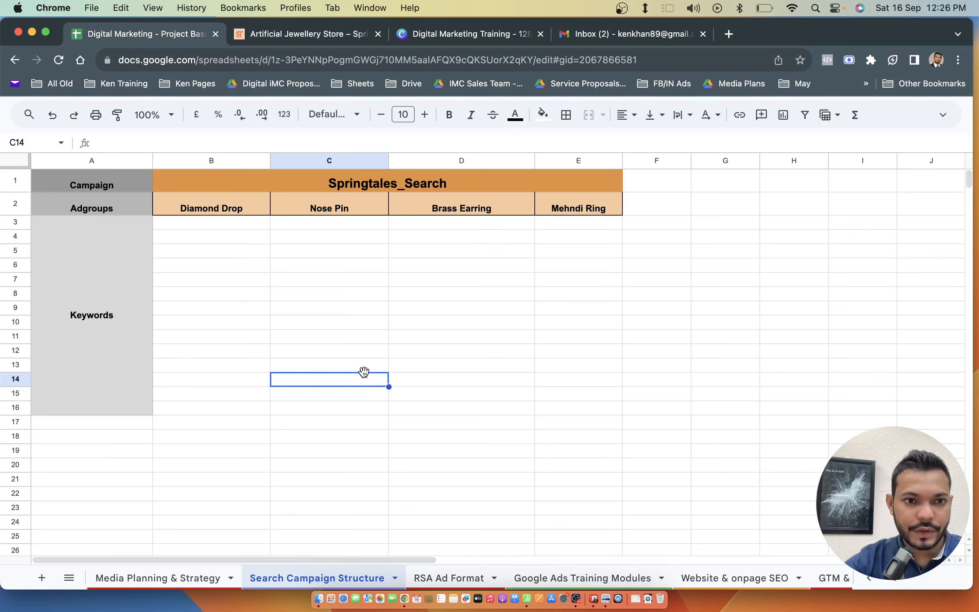
left_click_drag(232, 226, 225, 410)
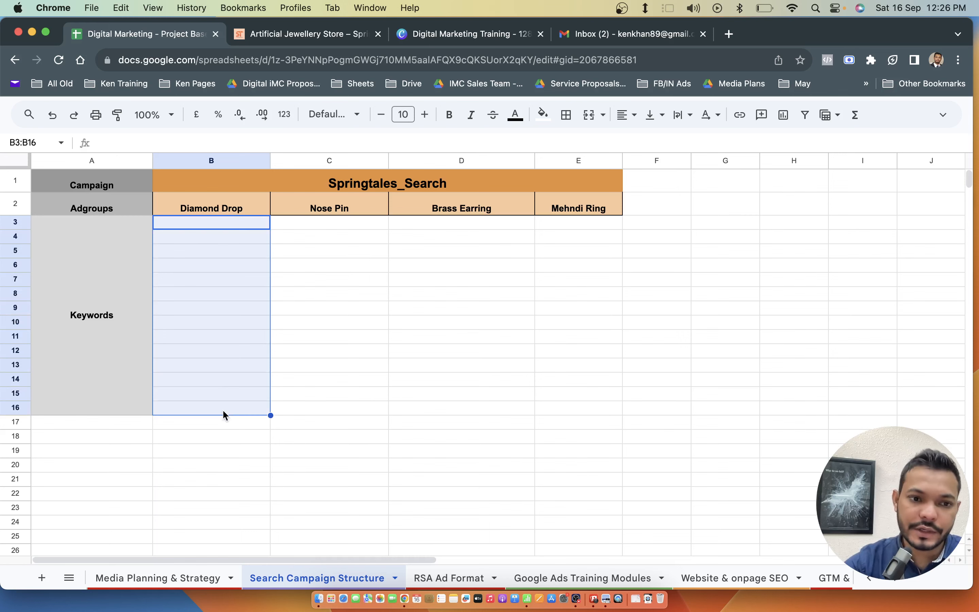
left_click(221, 424)
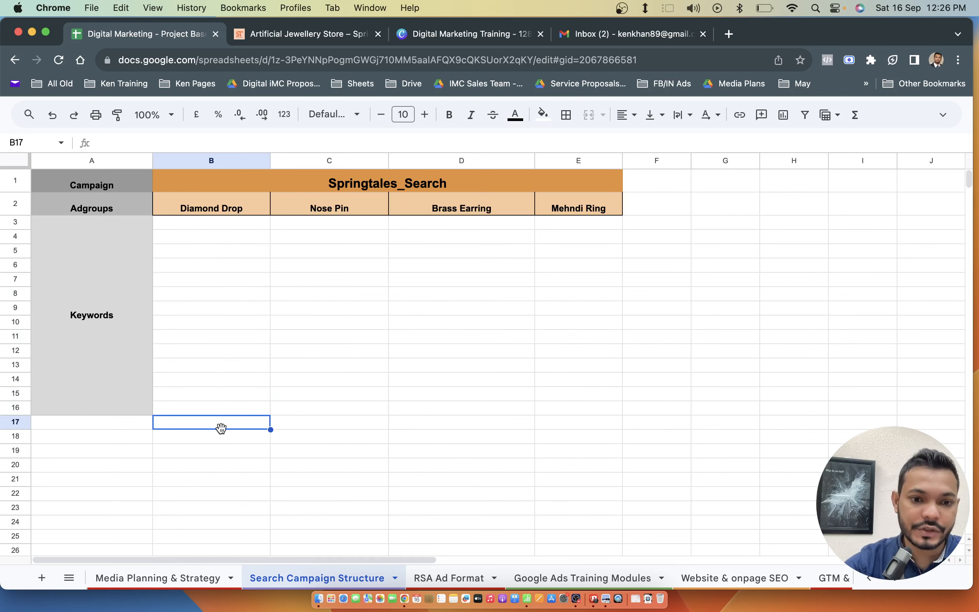
- Review the headline and description columns of the RSA Ad Format sheet, and return to the Search Campaign Structure sheet
left_click(438, 575)
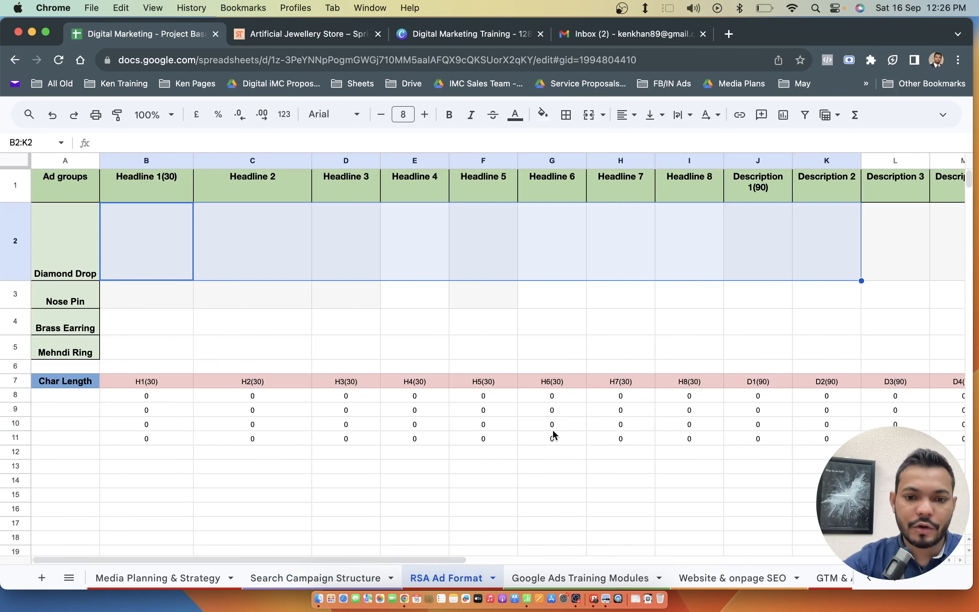
scroll(591, 346, "right", 3)
scroll(591, 346, "left", 3)
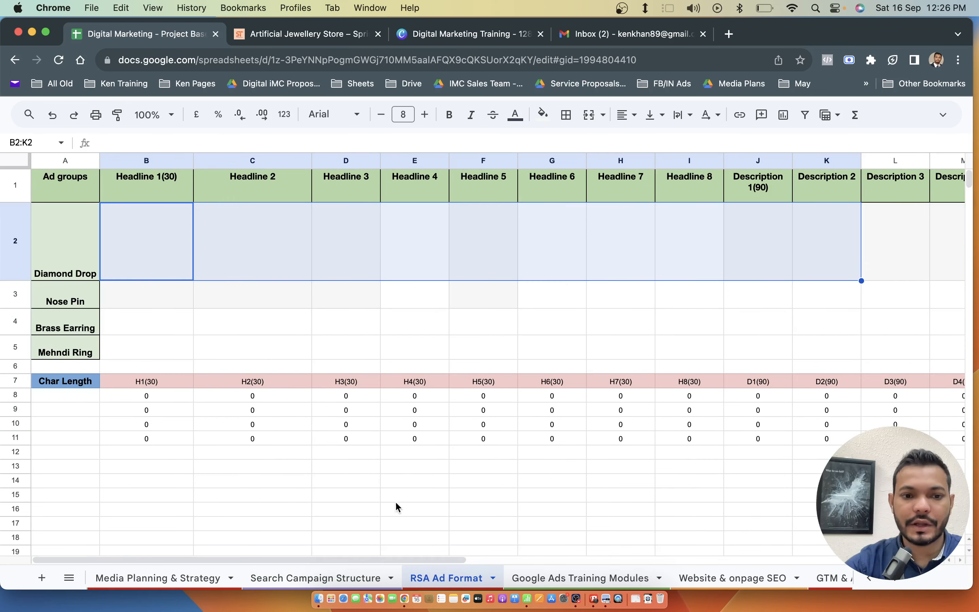
left_click(342, 578)
left_click(377, 383)
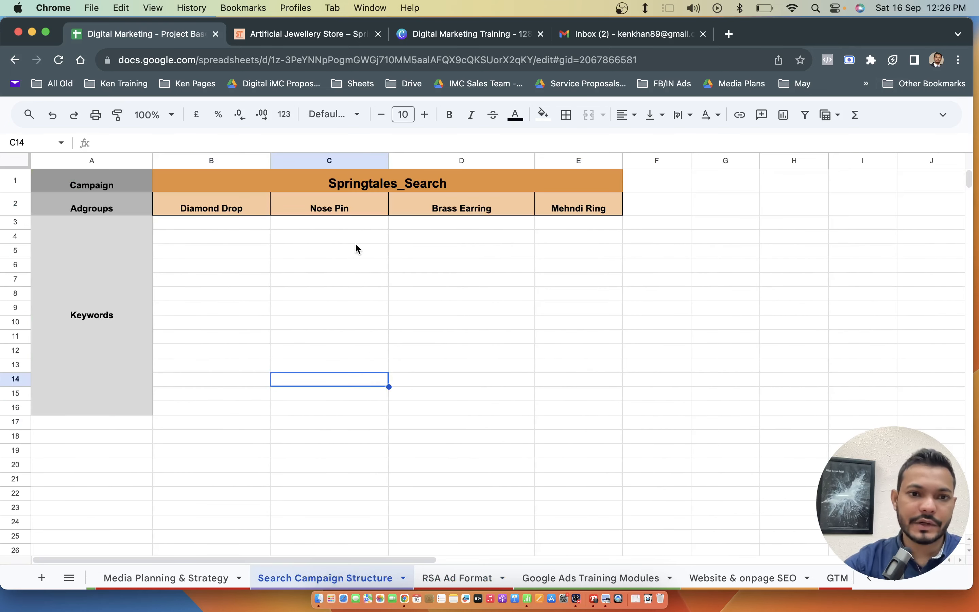
- Copy the paid keywords in C3:C26 of the Keywords Planning sheet for the Nose Pin ad group
left_click_drag(354, 225, 349, 421)
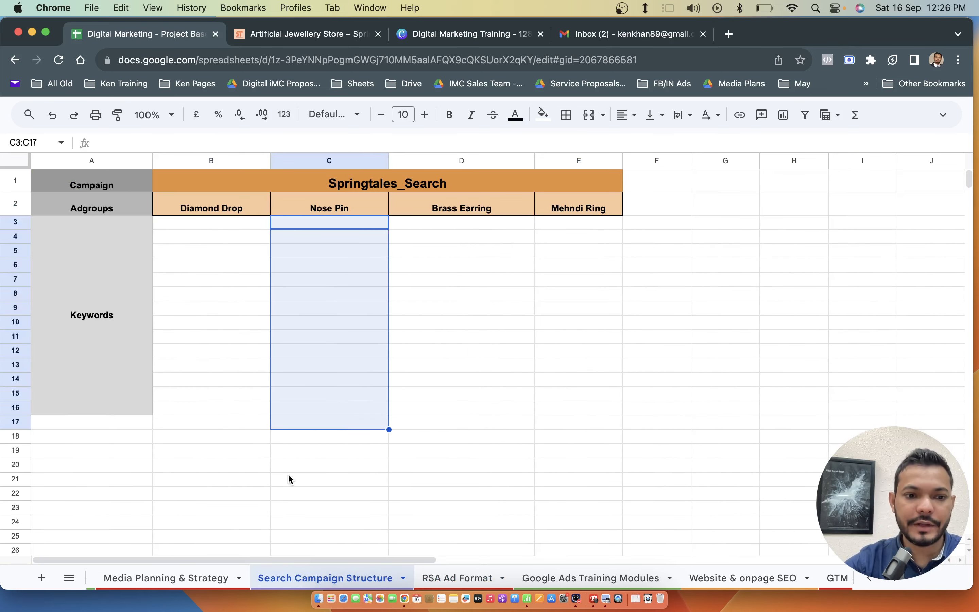
scroll(243, 578, "left", 8)
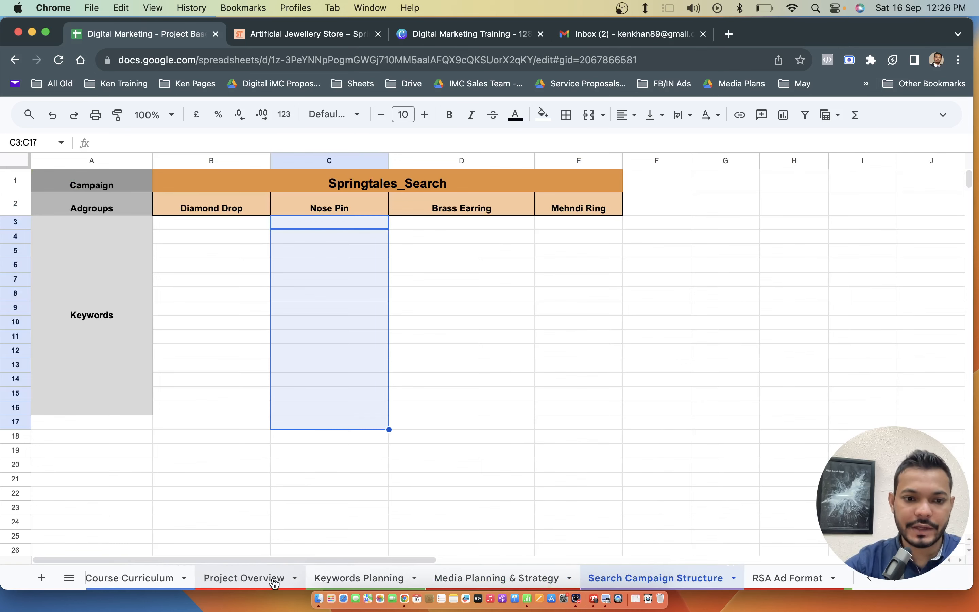
left_click(364, 578)
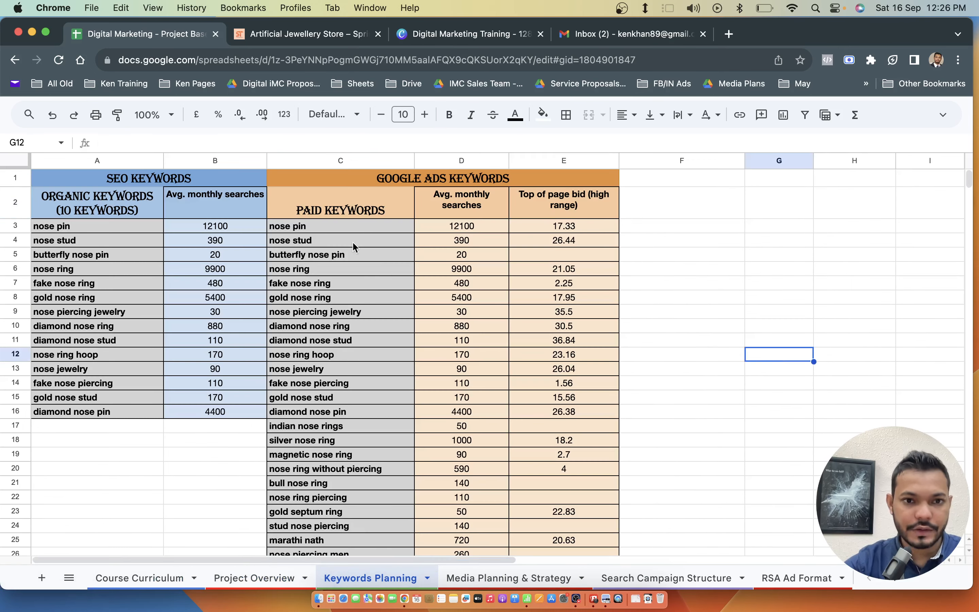
left_click_drag(351, 230, 347, 428)
key("super+c")
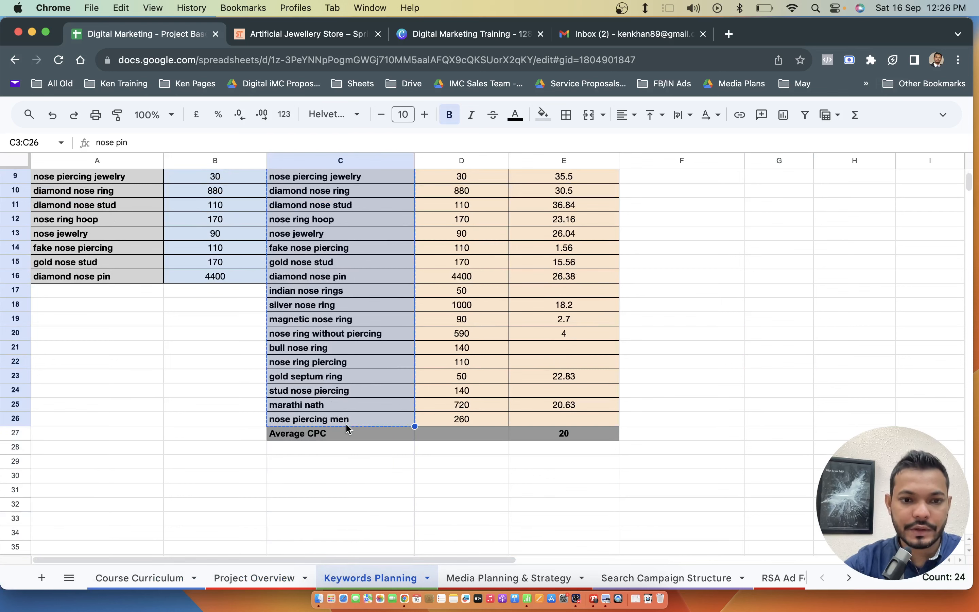
- Review the average CPC and top of page bid column in Keywords Planning, and check the Media Planning & Strategy sheet
left_click(544, 433)
scroll(568, 324, "up", 3)
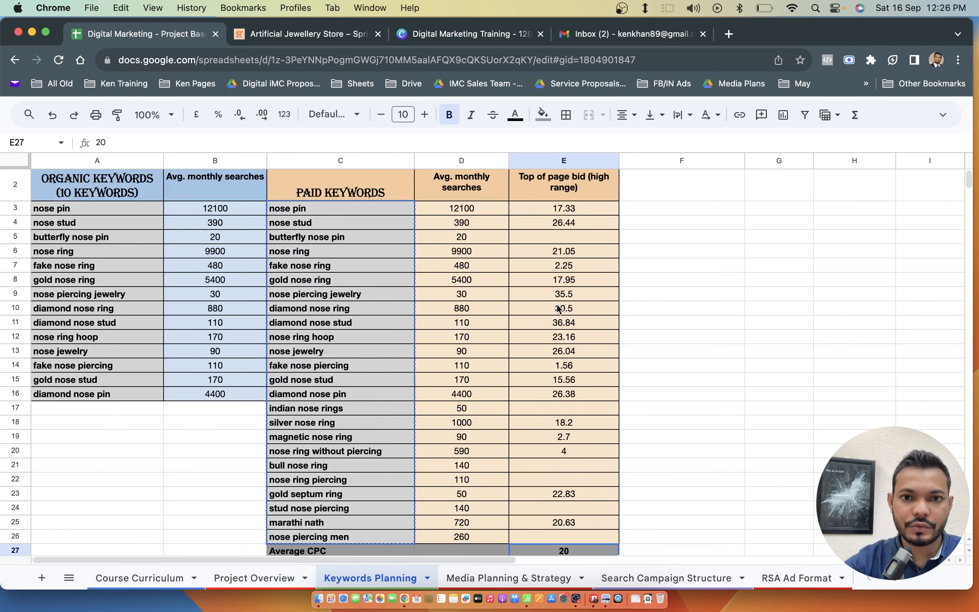
left_click(585, 196)
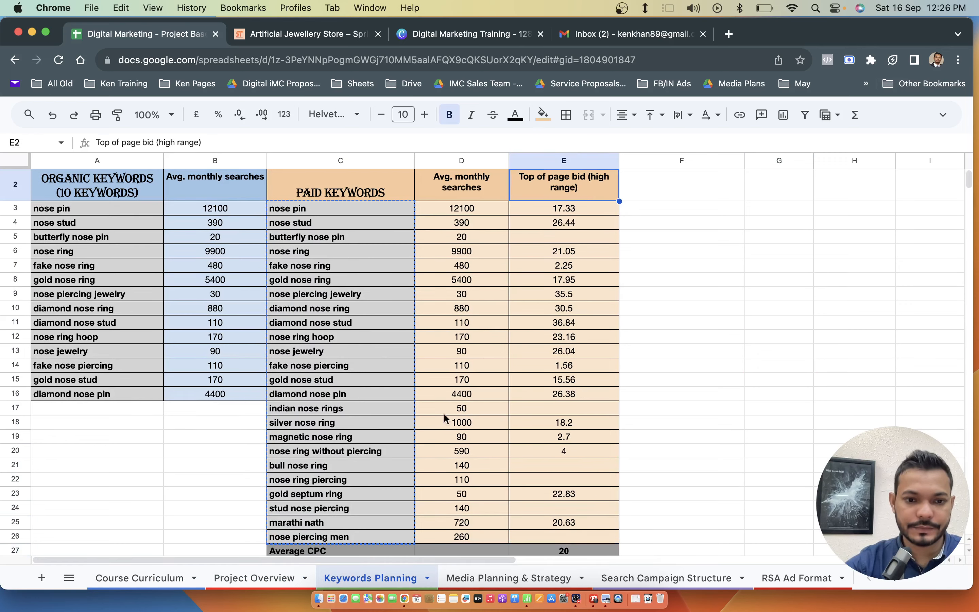
left_click(507, 578)
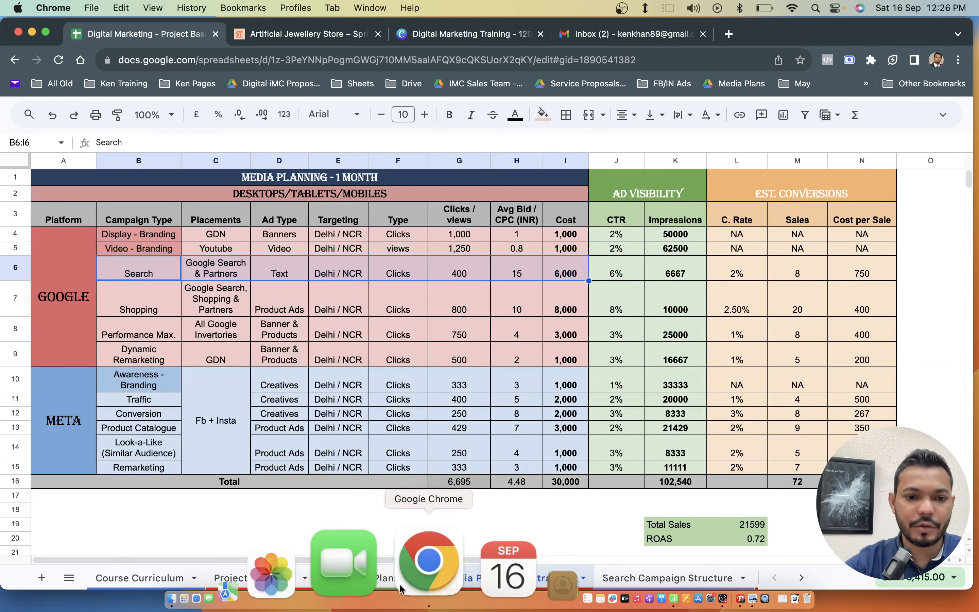
left_click(401, 578)
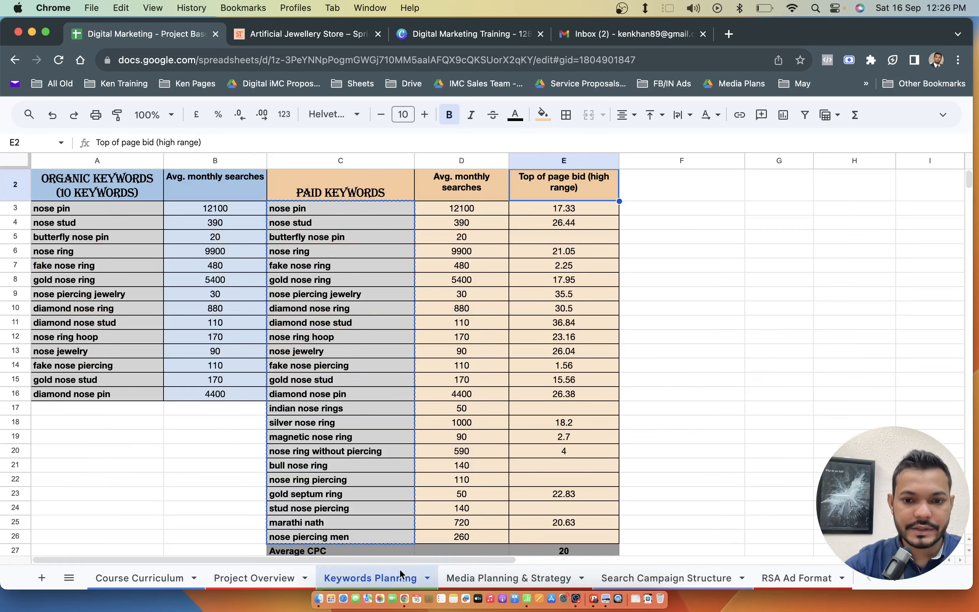
- Paste the copied keywords under the Nose Pin ad group in the Search Campaign Structure sheet, starting at C3
left_click(618, 579)
left_click(312, 278)
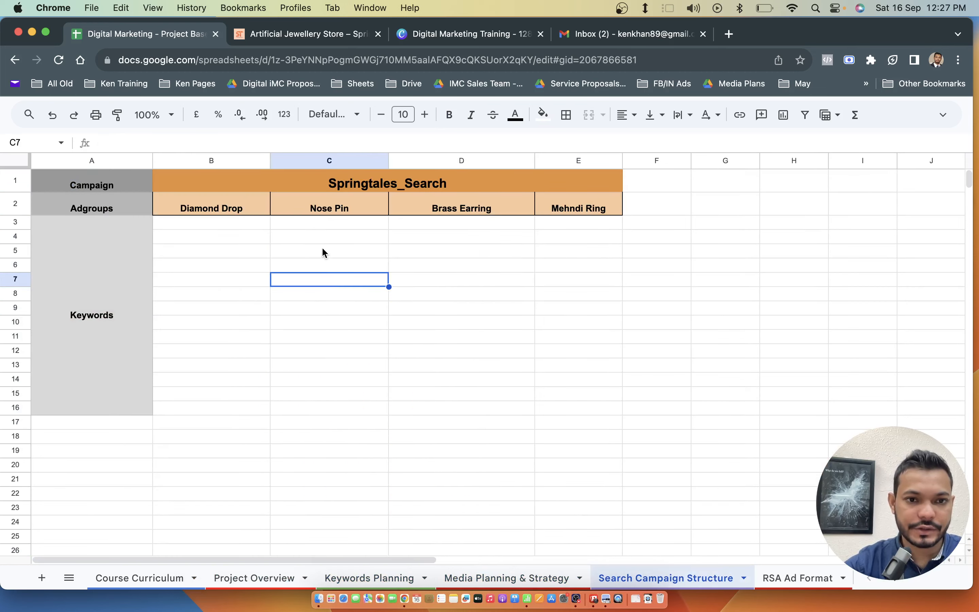
left_click(323, 226)
key("super+v")
scroll(345, 400, "down", 2)
scroll(407, 364, "up", 2)
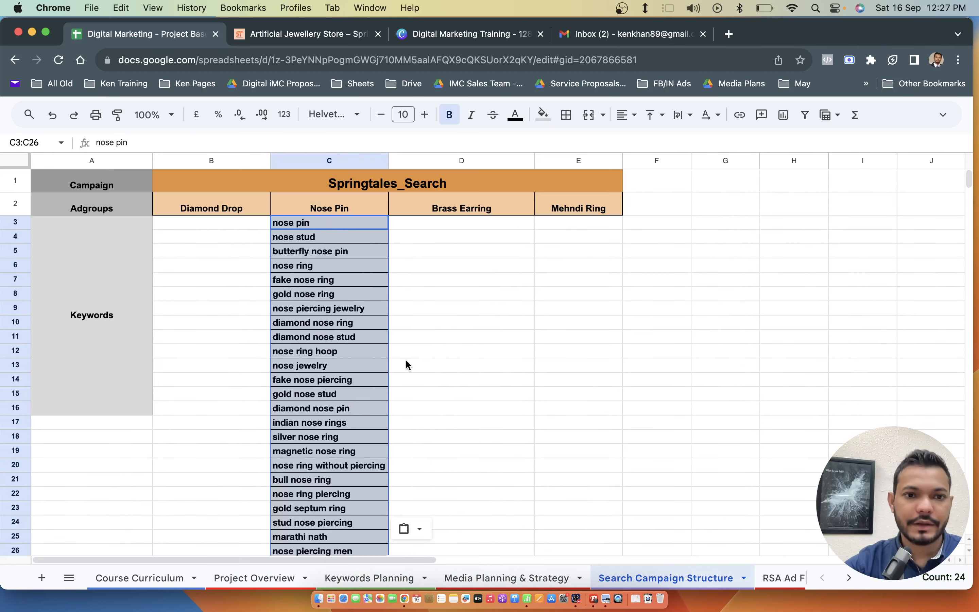
left_click(406, 352)
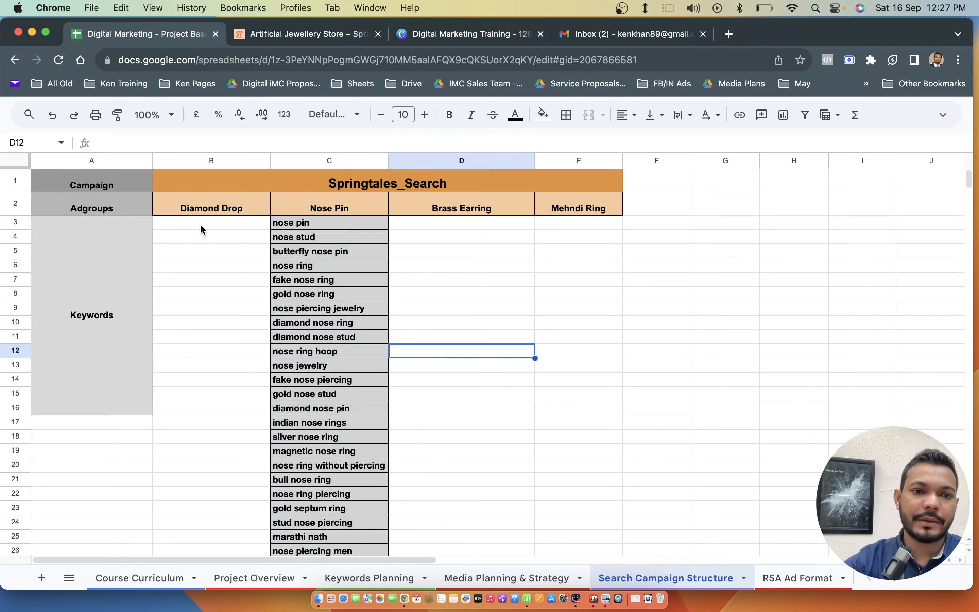
- Look at the American Diamond Drop product among the featured products on the Spring Tales store
left_click(261, 40)
scroll(290, 429, "down", 15)
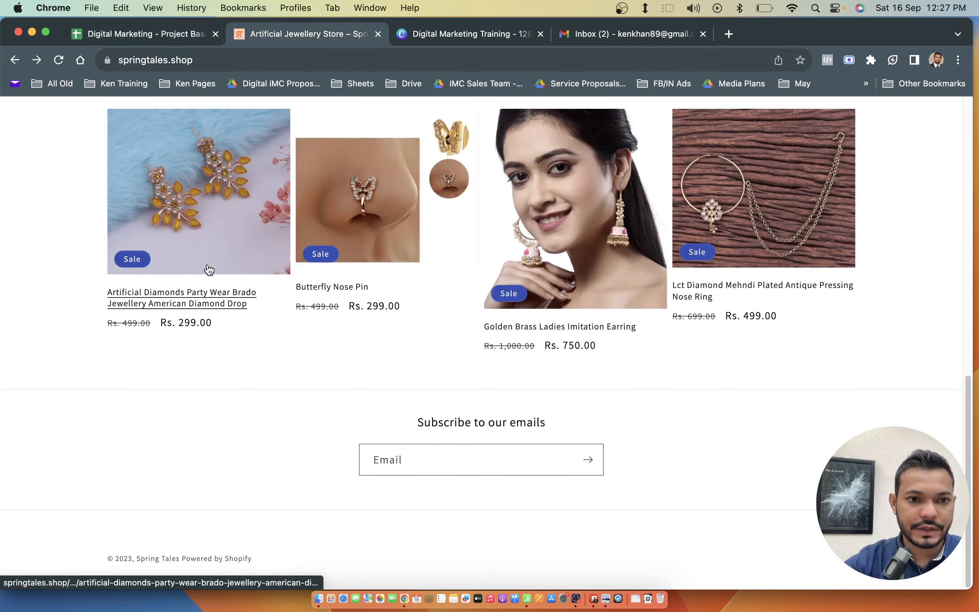
scroll(267, 234, "up", 10)
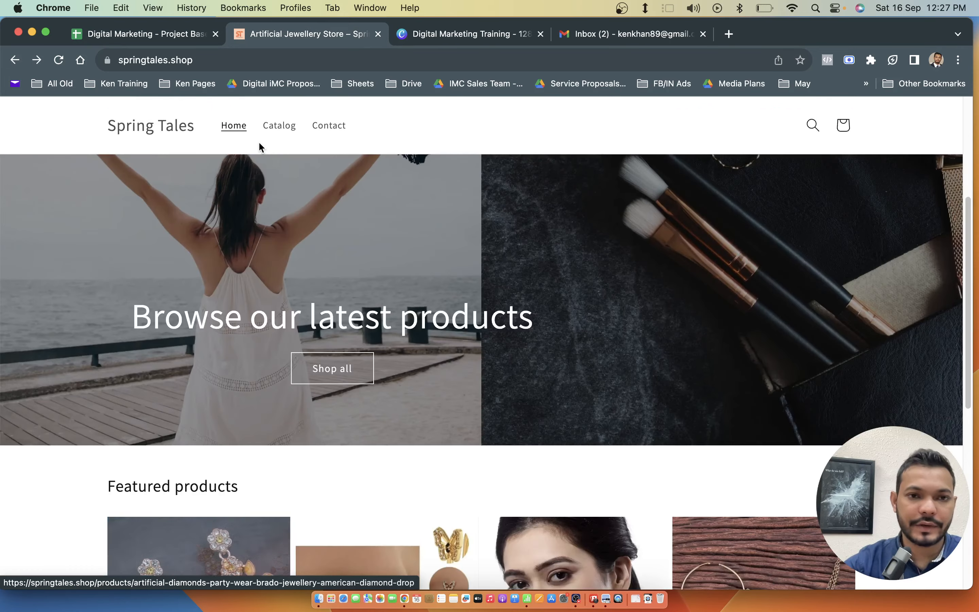
- Switch to the Spring Tales Google Ads account and start discovering new keywords in Keyword Planner
key("ctrl+Right")
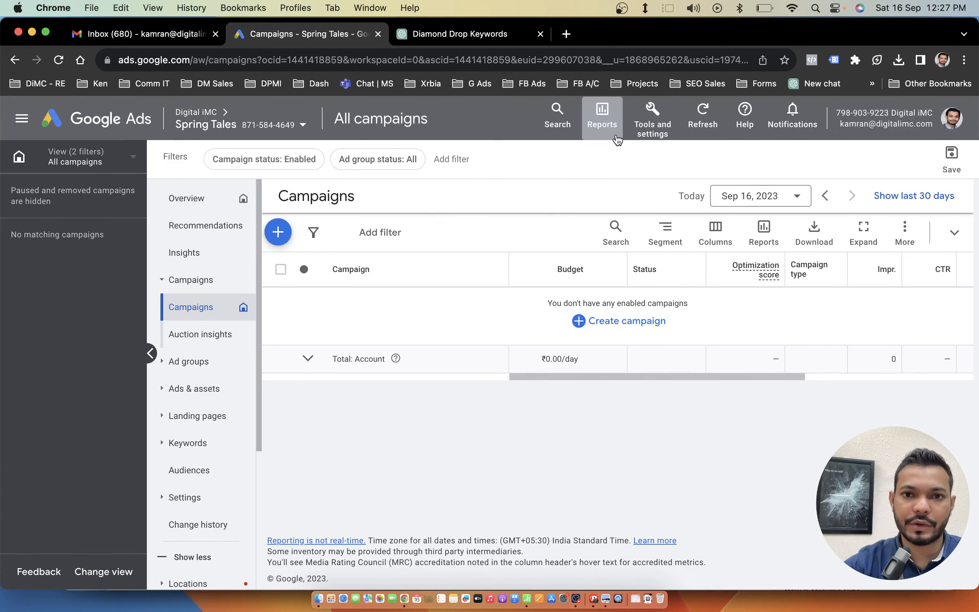
left_click(653, 132)
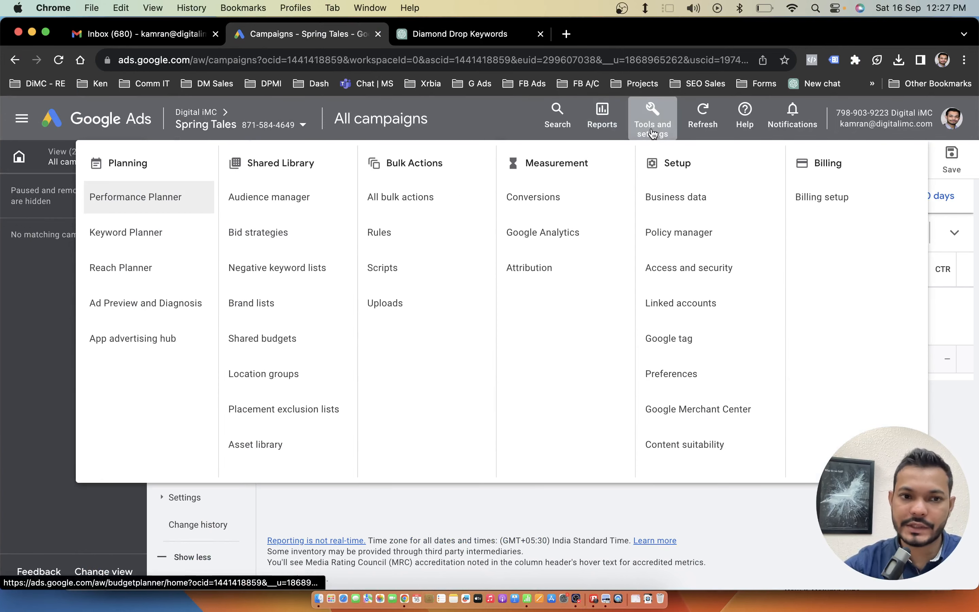
left_click(169, 238)
left_click(201, 342)
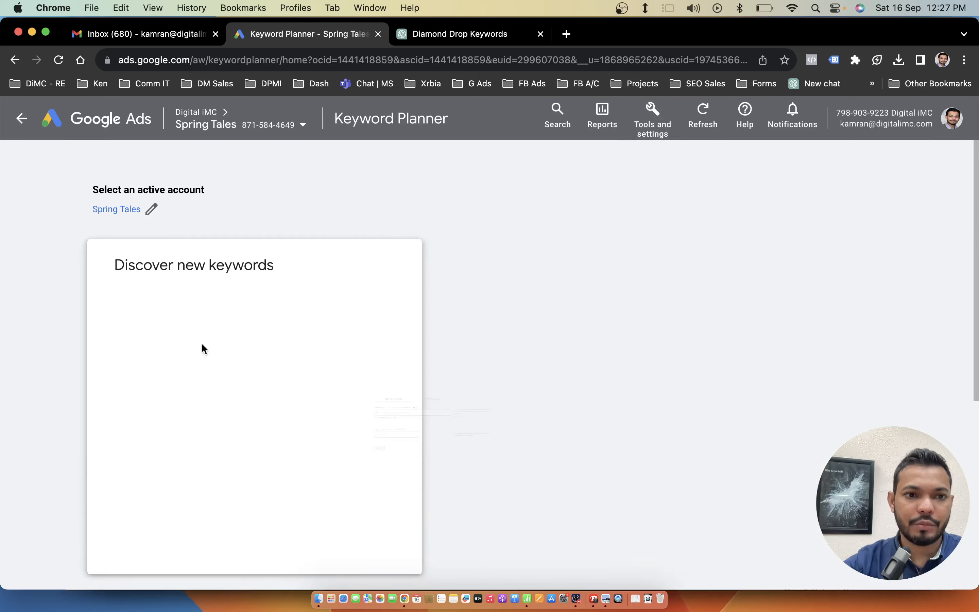
- Replace India with Delhi, India as the targeted location for the keyword search and save it
left_click(232, 422)
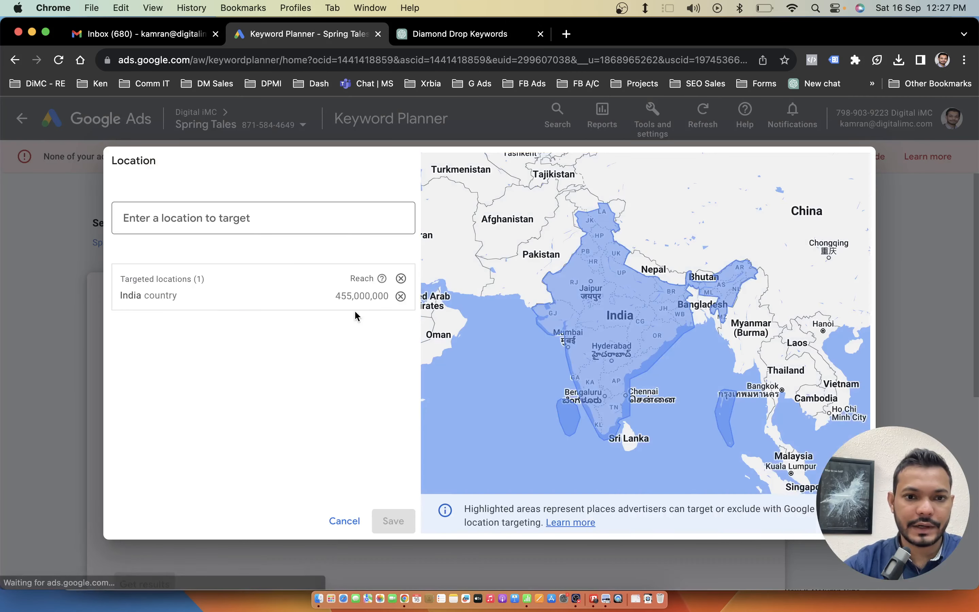
left_click(399, 298)
left_click(273, 227)
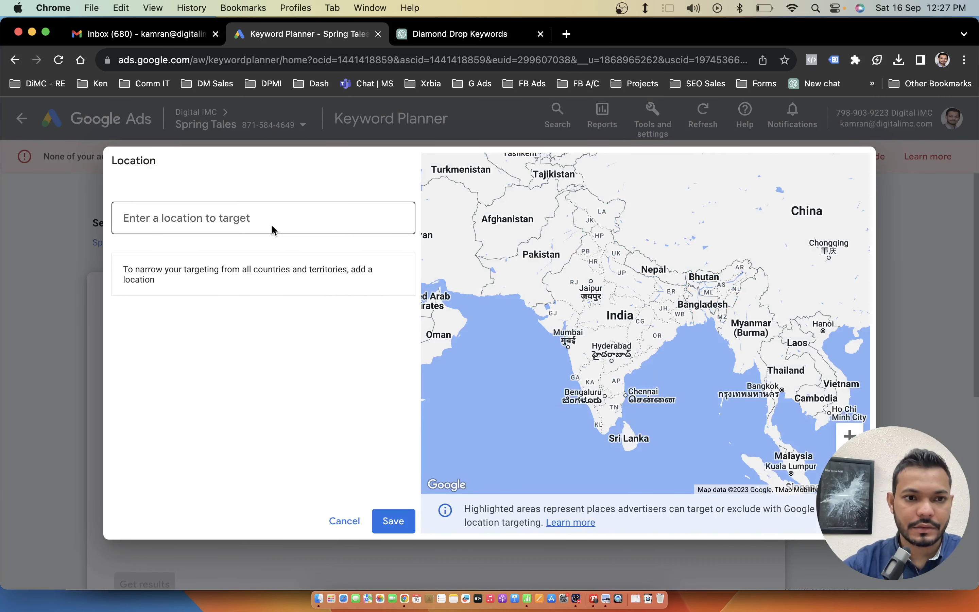
type("delhi")
key("Return")
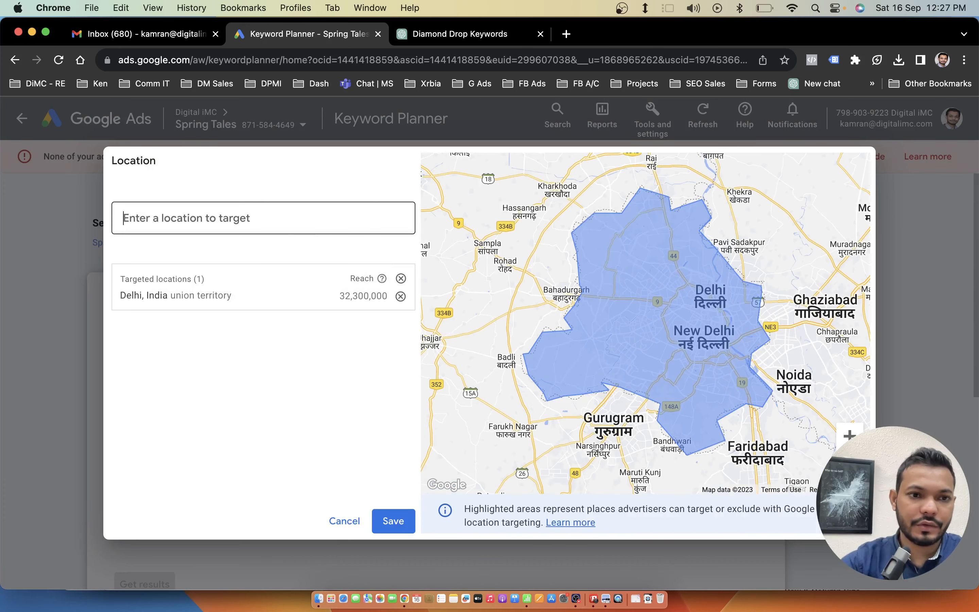
left_click(399, 512)
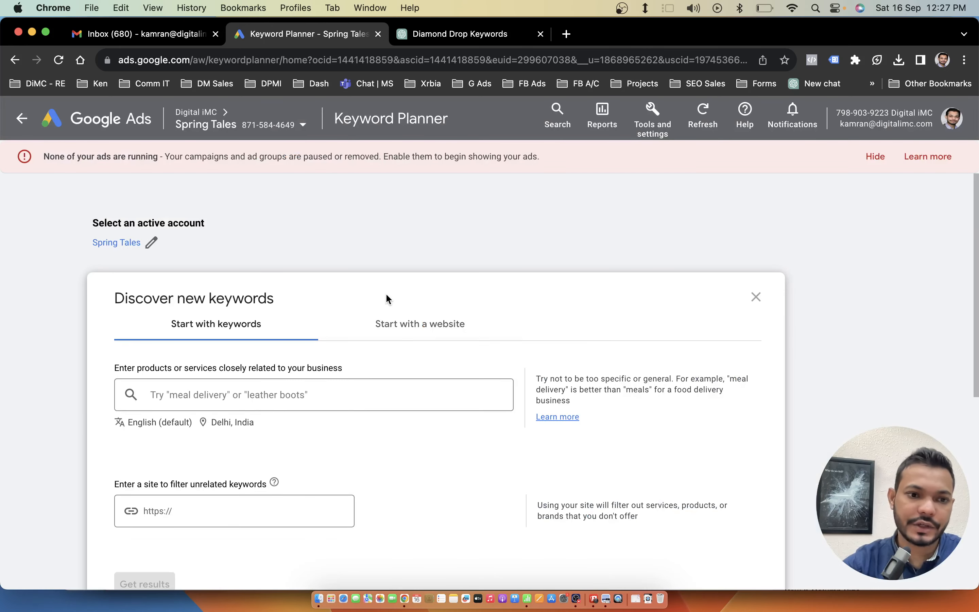
scroll(386, 297, "down", 3)
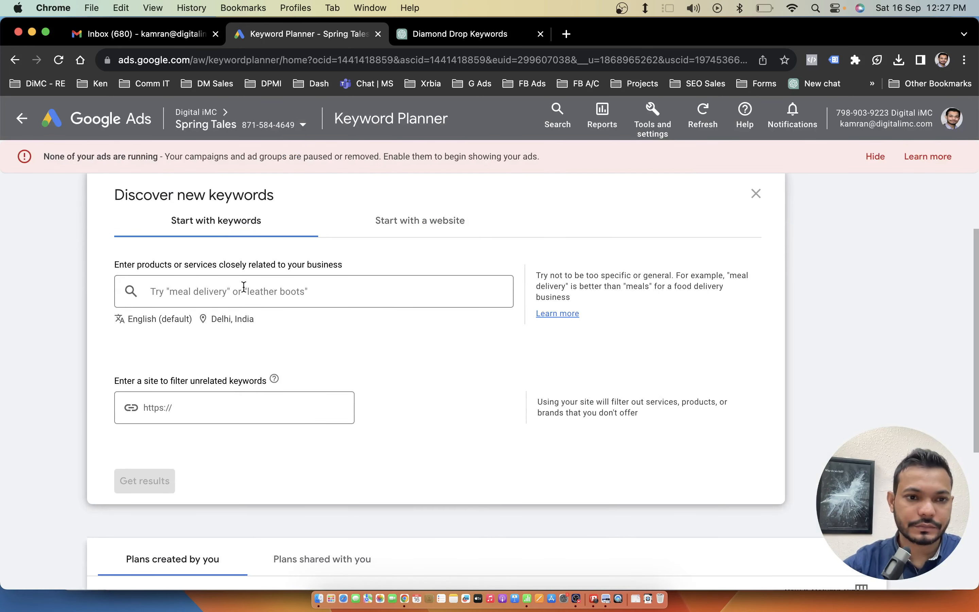
- Copy the Diamond Drop ad group name from B2 of the Search Campaign Structure sheet into the Keyword Planner search
key("ctrl+Left")
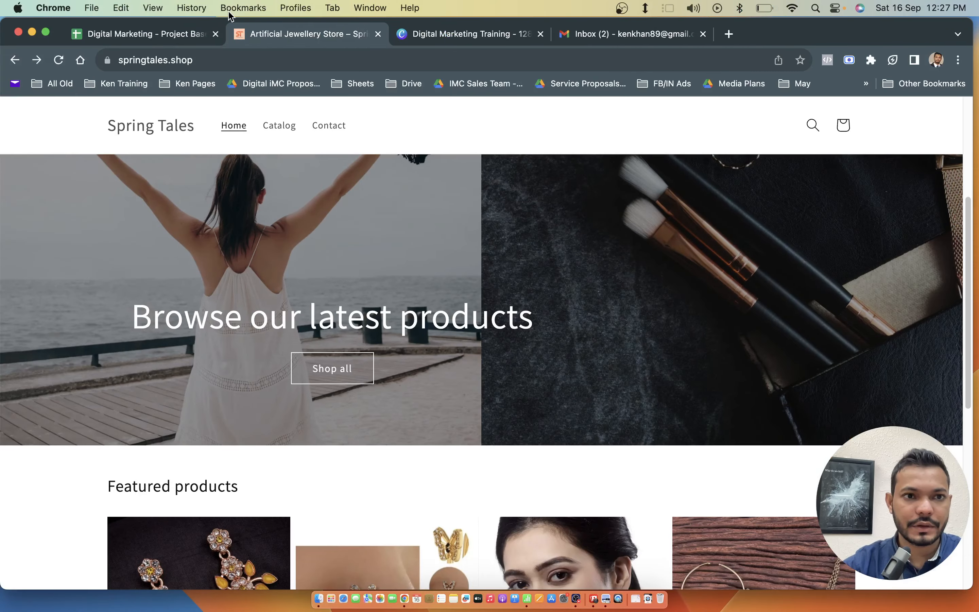
key("super+1")
left_click(212, 263)
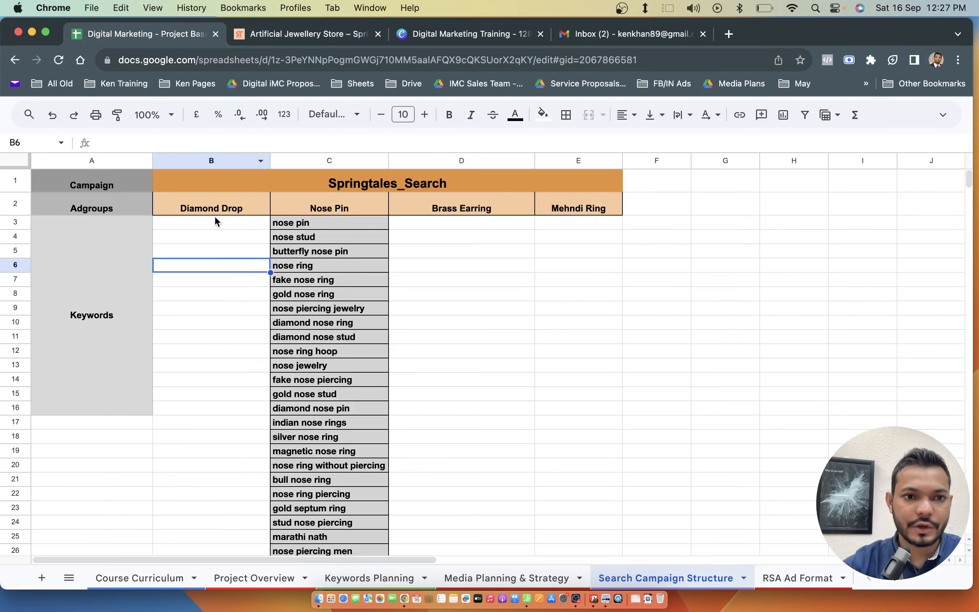
left_click(216, 208)
key("super+c")
key("ctrl+Right")
left_click(204, 281)
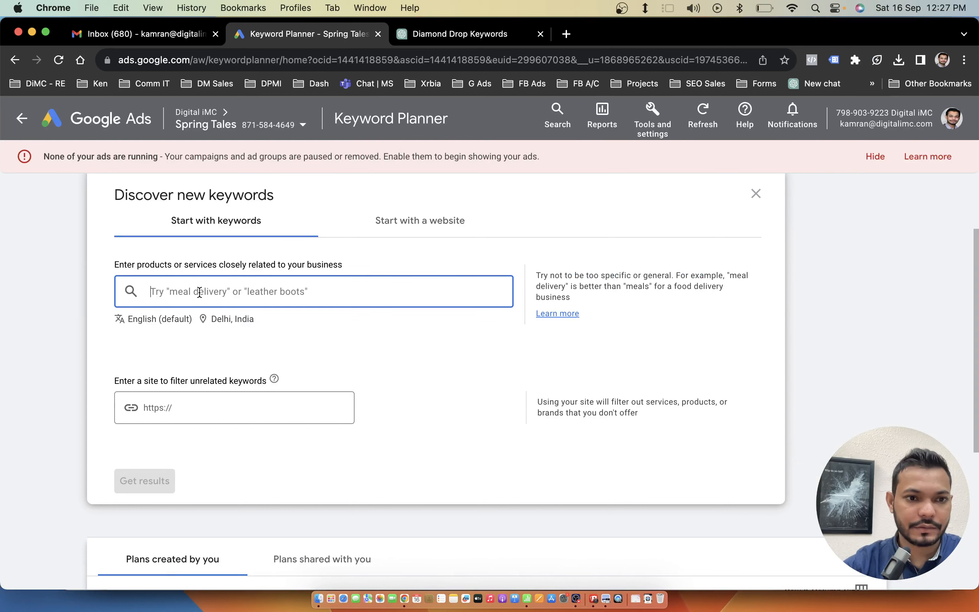
key("super+v")
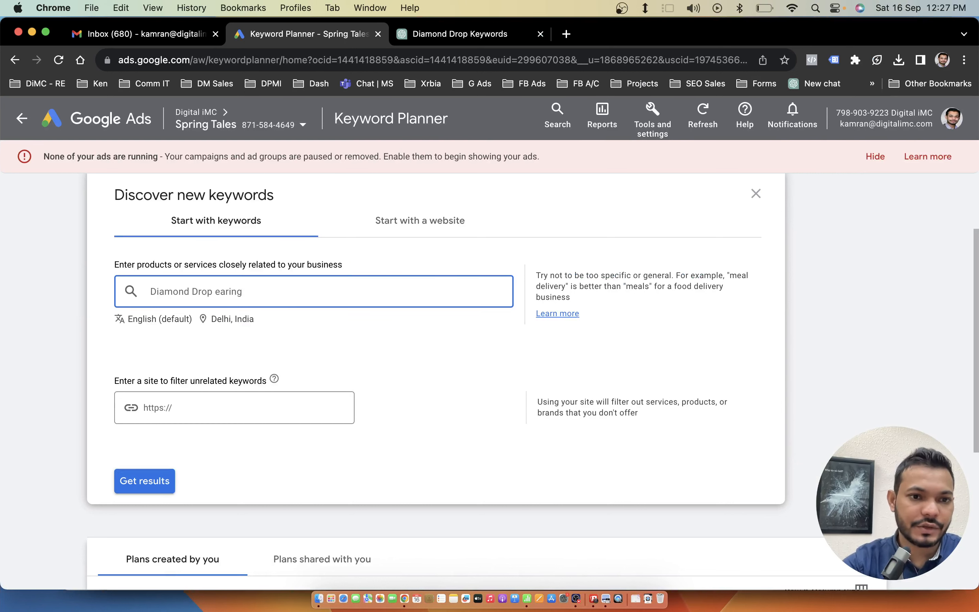
- Complete the search term as "Diamond Drop earring" and get its keyword results
type("earing")
key("BackSpace")
key("BackSpace")
type("ring")
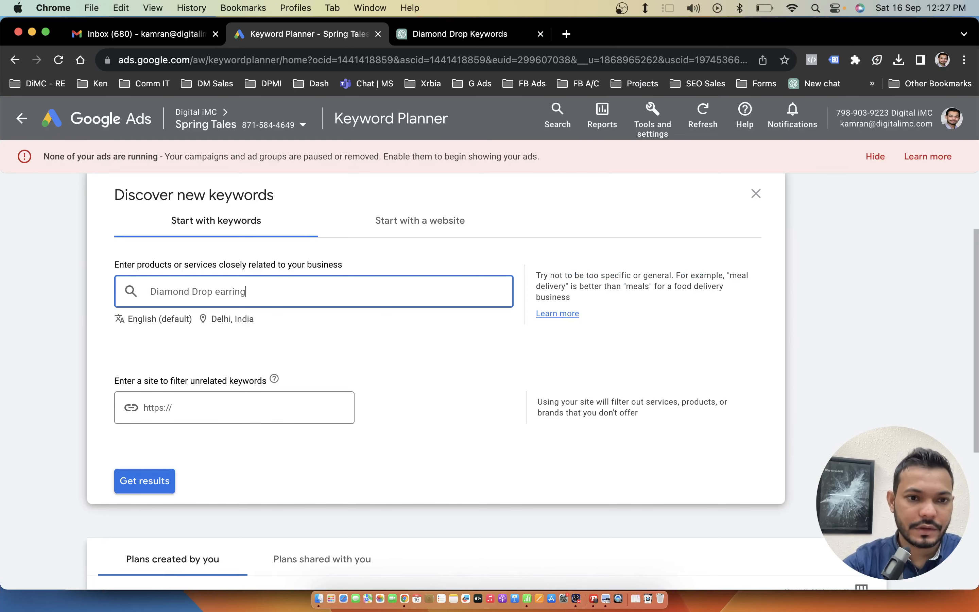
key("Return")
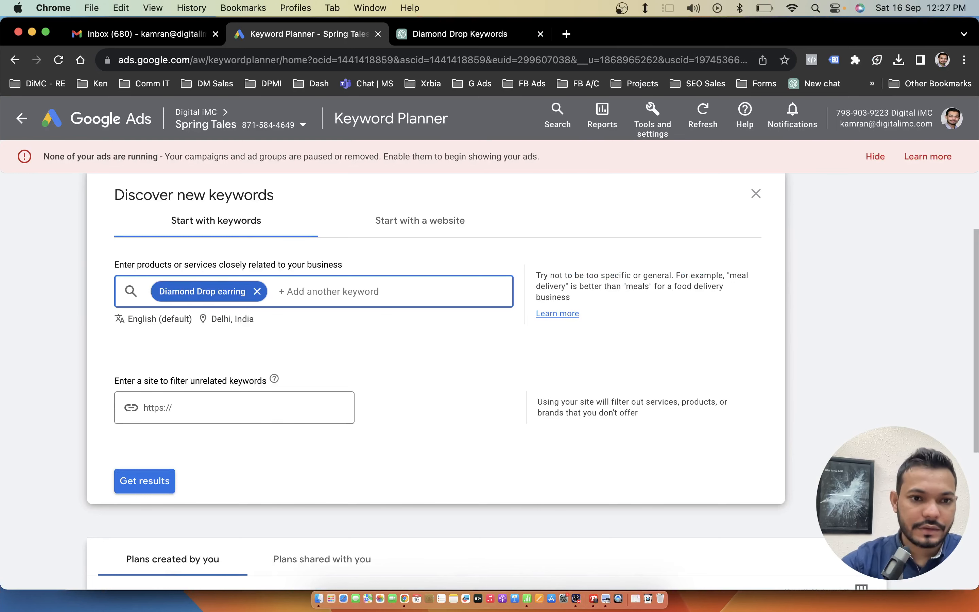
double_click(231, 297)
key("ctrl+Left")
key("ctrl+Right")
left_click(168, 478)
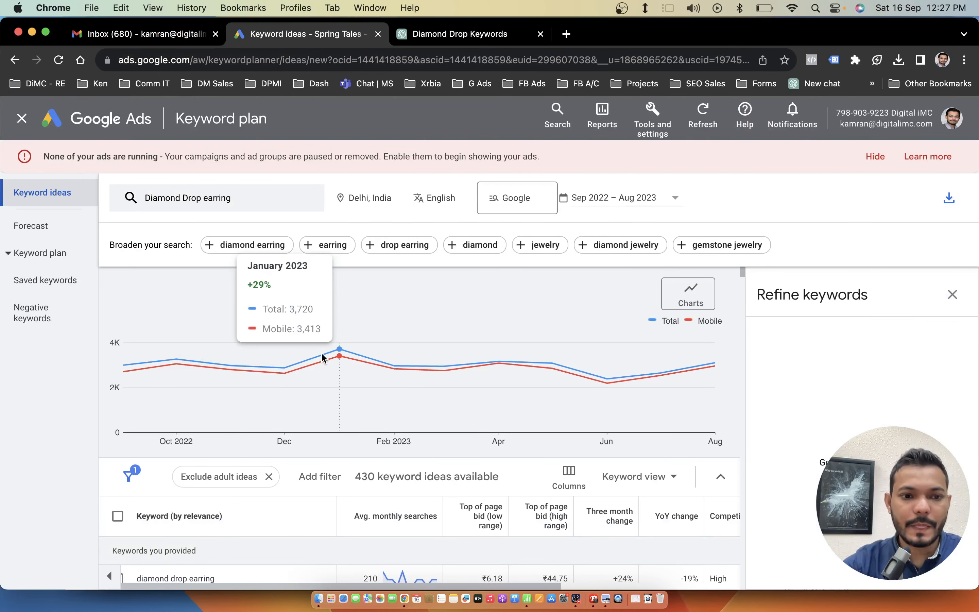
- Look through the keyword ideas, download them as a .csv file and open the downloaded file
scroll(327, 355, "down", 5)
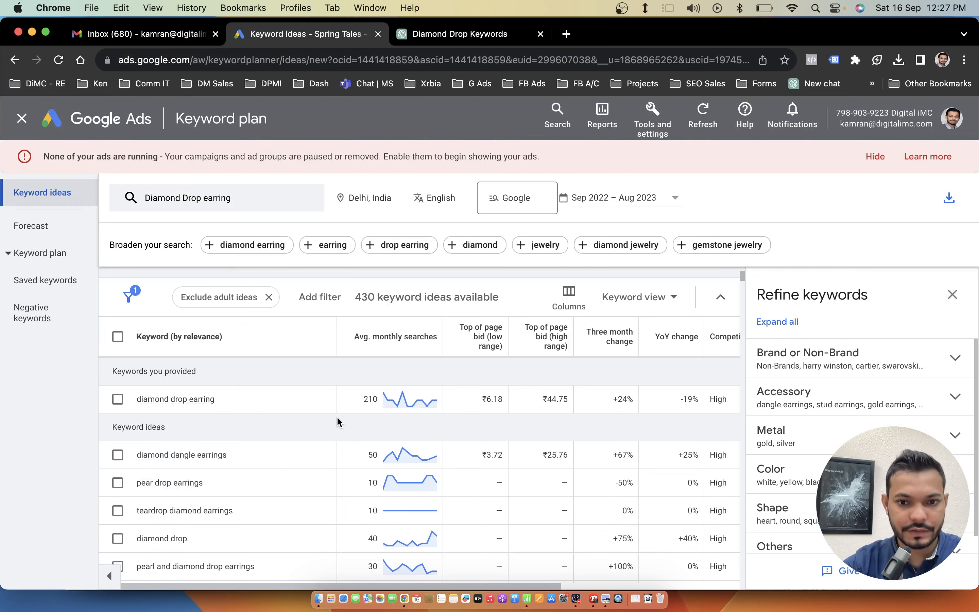
scroll(453, 422, "down", 5)
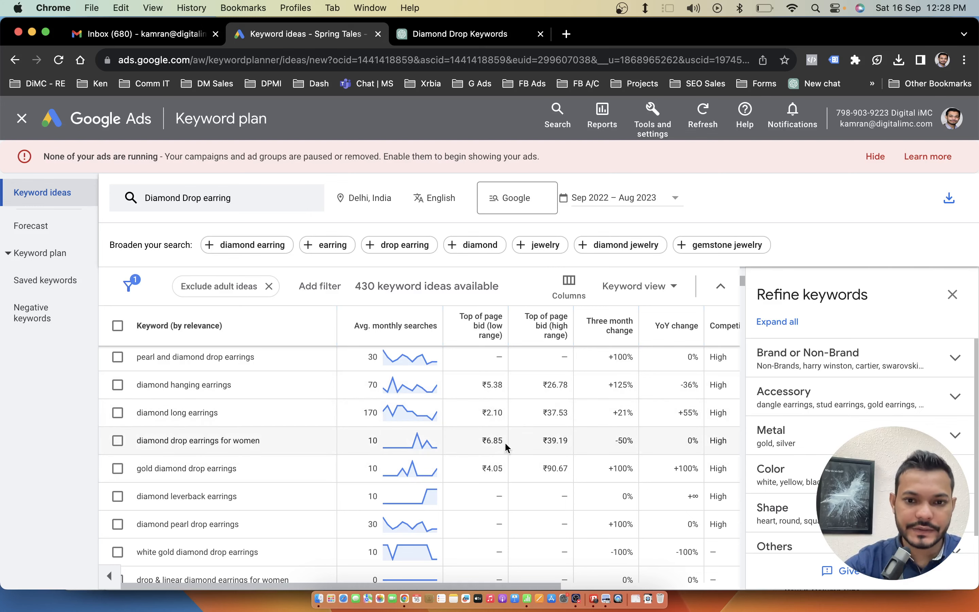
scroll(433, 436, "up", 10)
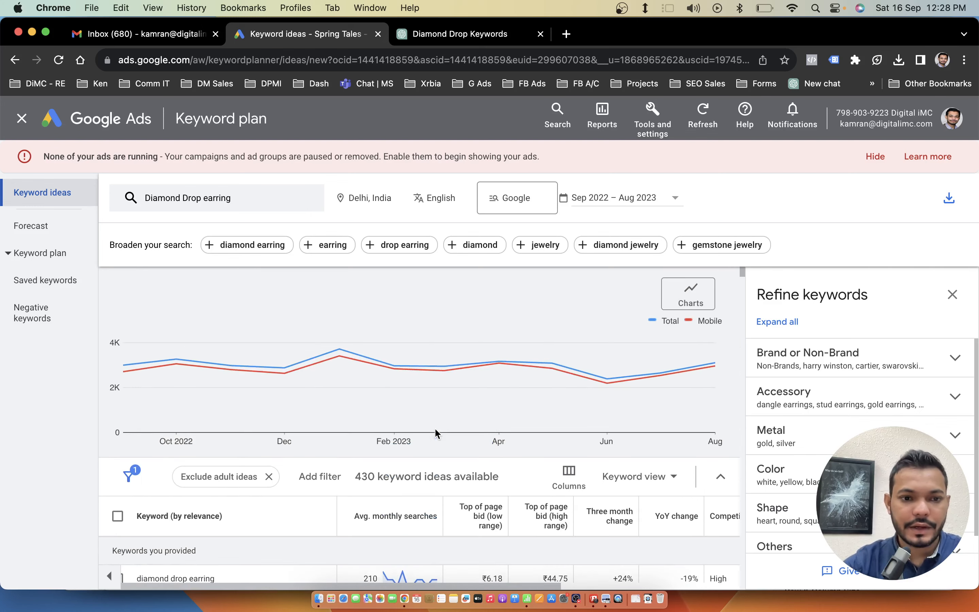
left_click(948, 200)
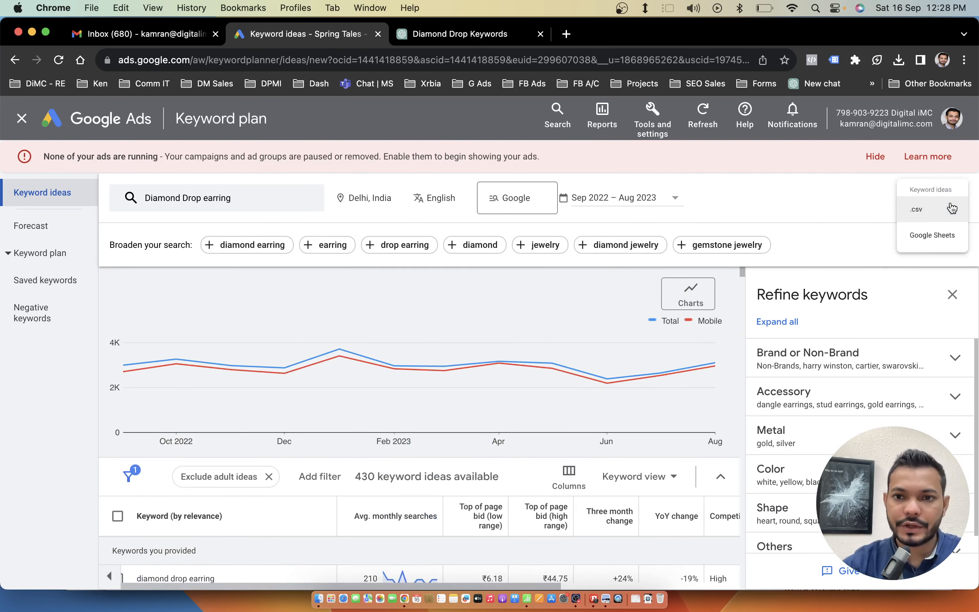
left_click(913, 217)
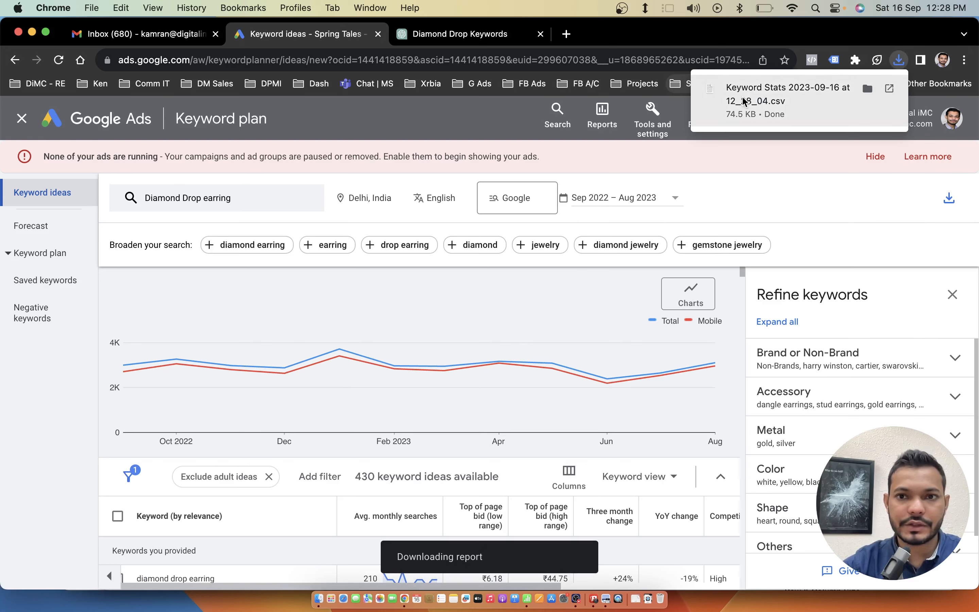
left_click(744, 99)
left_click(285, 264)
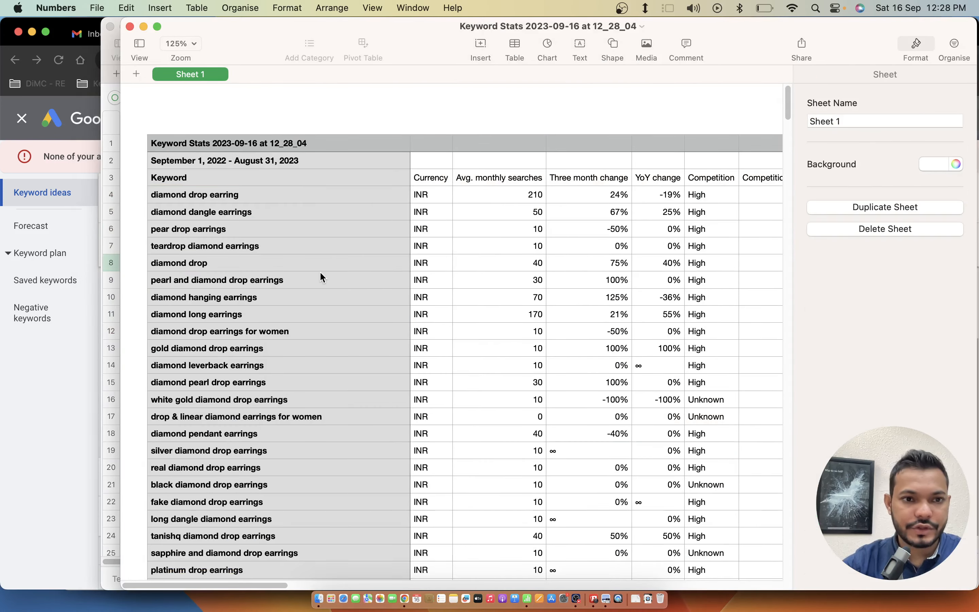
- Copy the keywords in A4:A21 of the downloaded file, from "diamond drop earring" to "black diamond drop earrings"
left_click(474, 242)
left_click_drag(371, 197, 400, 488)
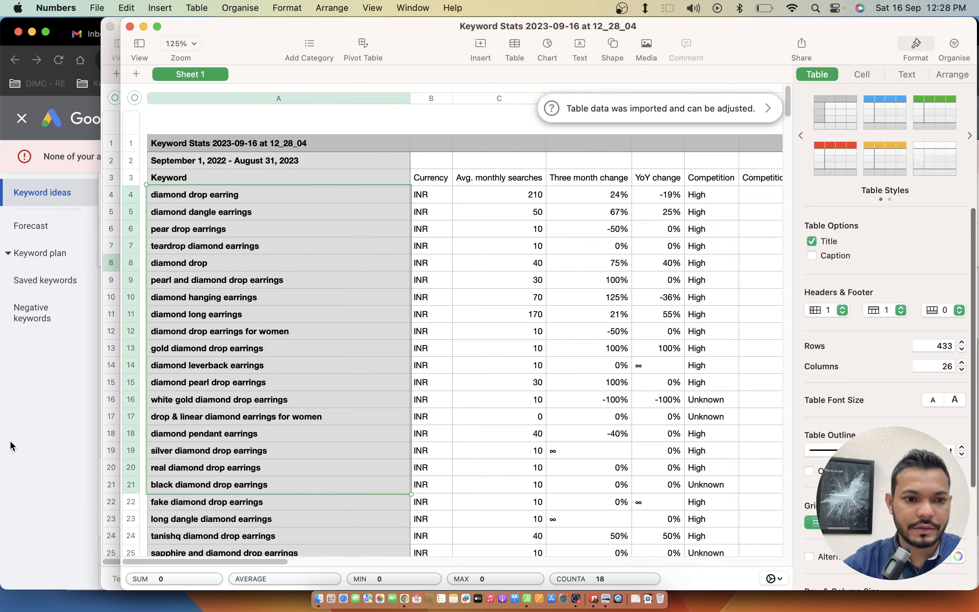
left_click(15, 451)
- Paste the copied keywords under the Diamond Drop ad group from B3 and fit column B's width to them
key("ctrl+Left")
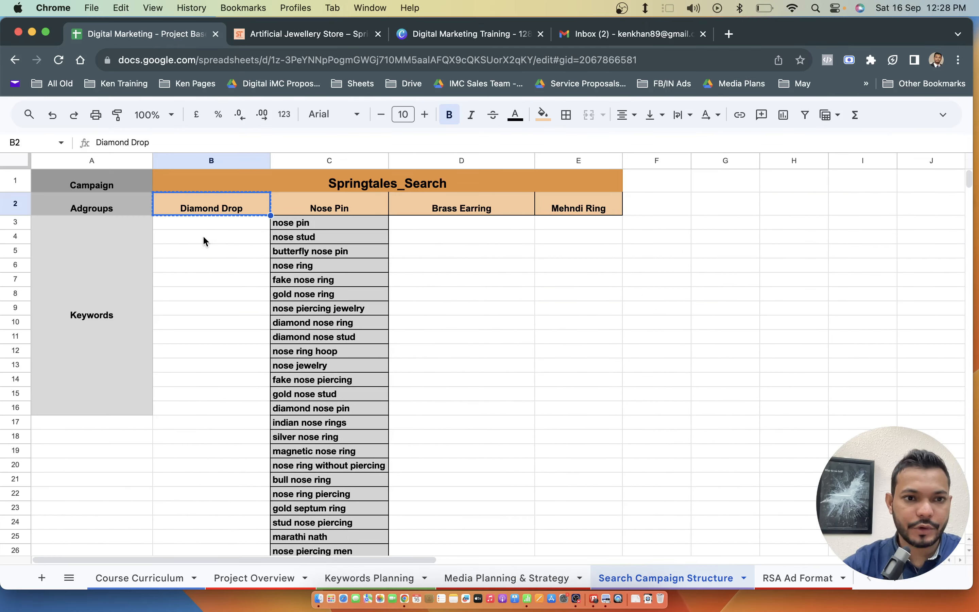
left_click(204, 239)
left_click(208, 224)
key("super+v")
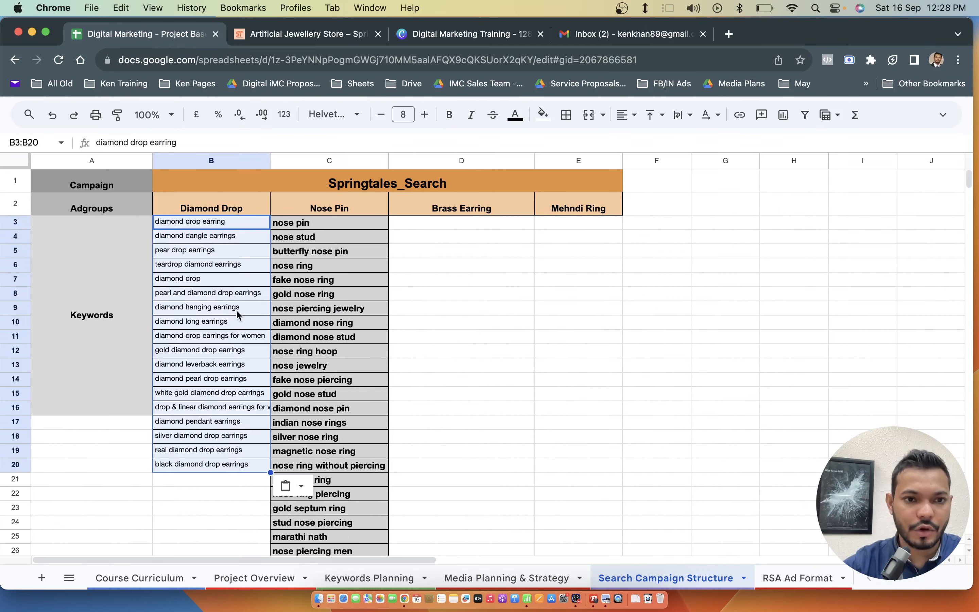
left_click(243, 323)
double_click(270, 161)
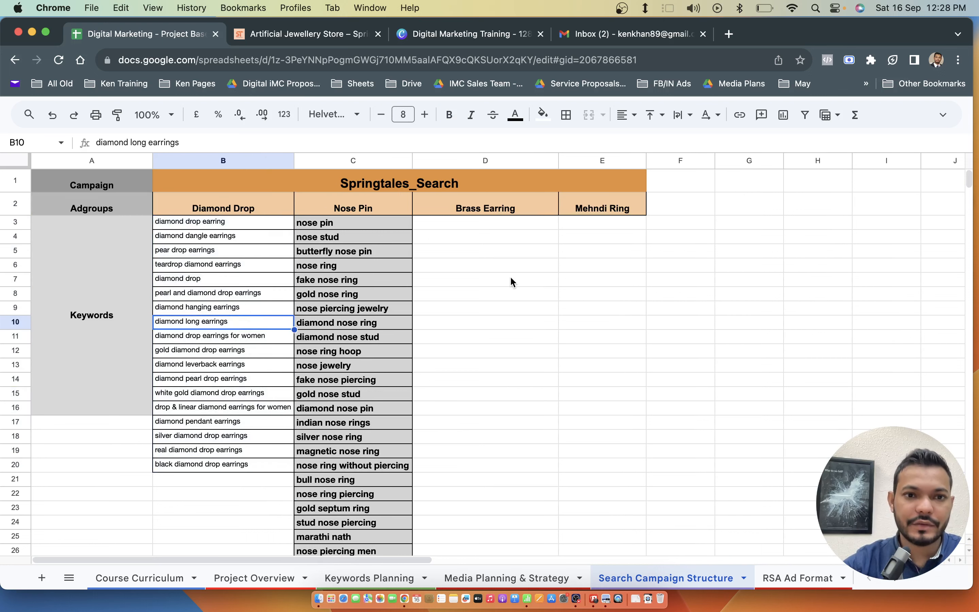
left_click(511, 281)
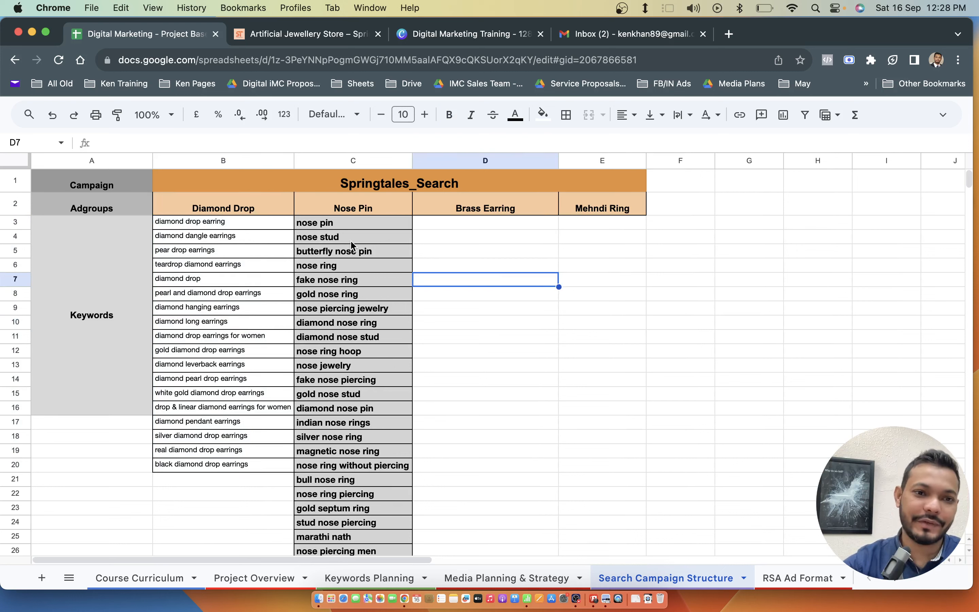
left_click_drag(251, 224, 243, 470)
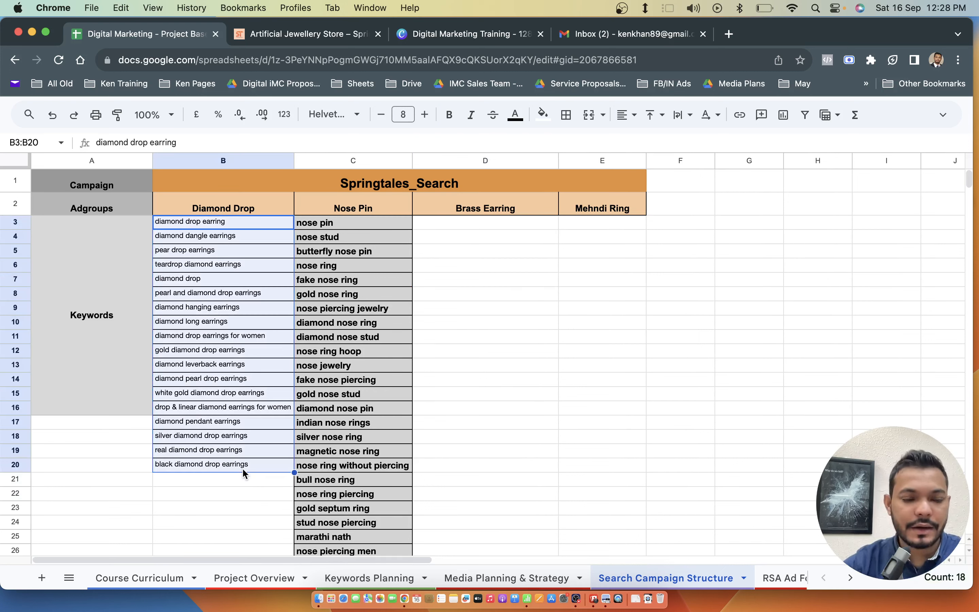
left_click(217, 382)
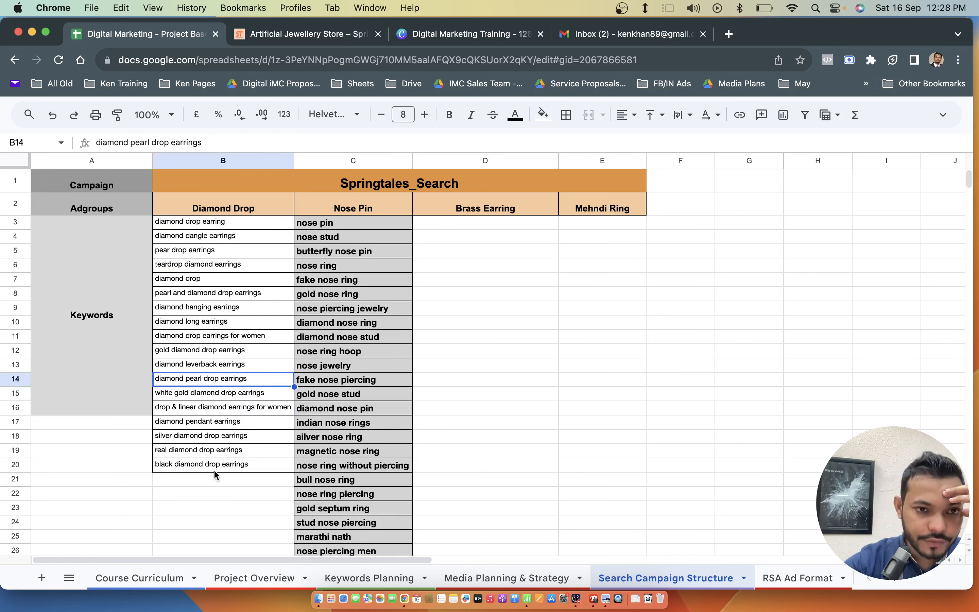
left_click_drag(221, 227, 208, 467)
left_click(219, 392)
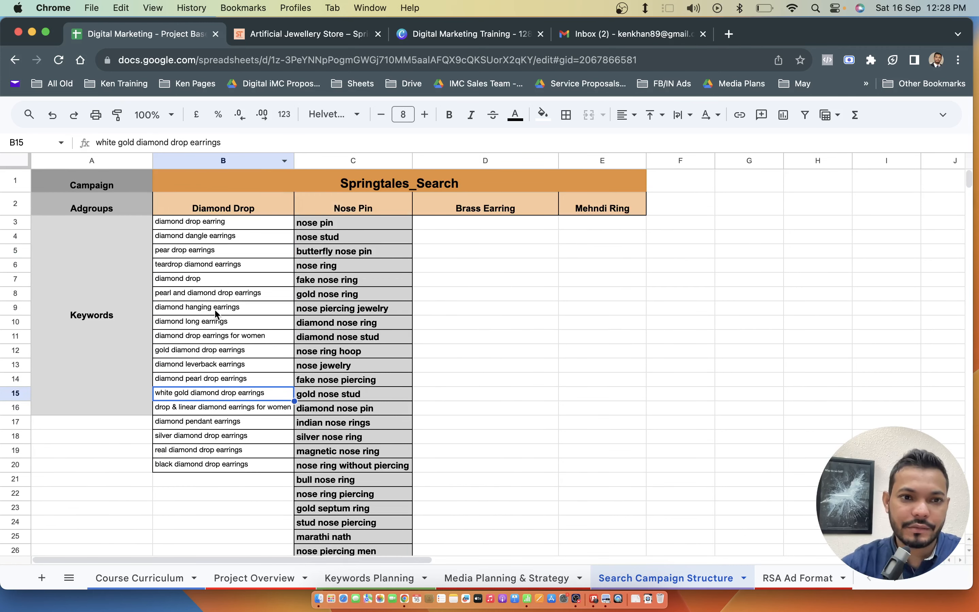
left_click(441, 265)
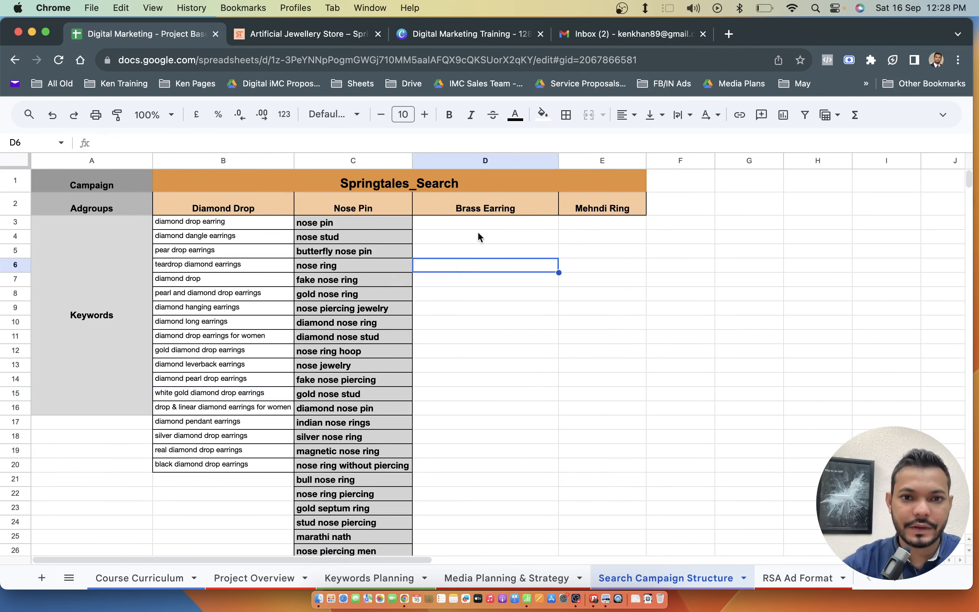
- Copy the Brass Earring ad group name from D2 into a new message in the Diamond Drop Keywords chat in ChatGPT
left_click(487, 210)
key("cmd+c")
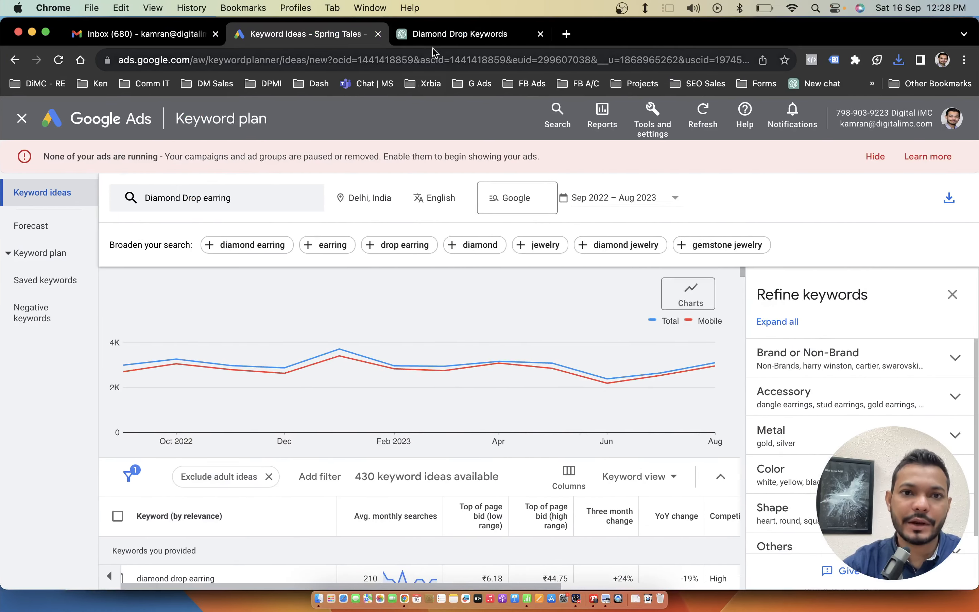
left_click(445, 34)
scroll(502, 290, "down", 10)
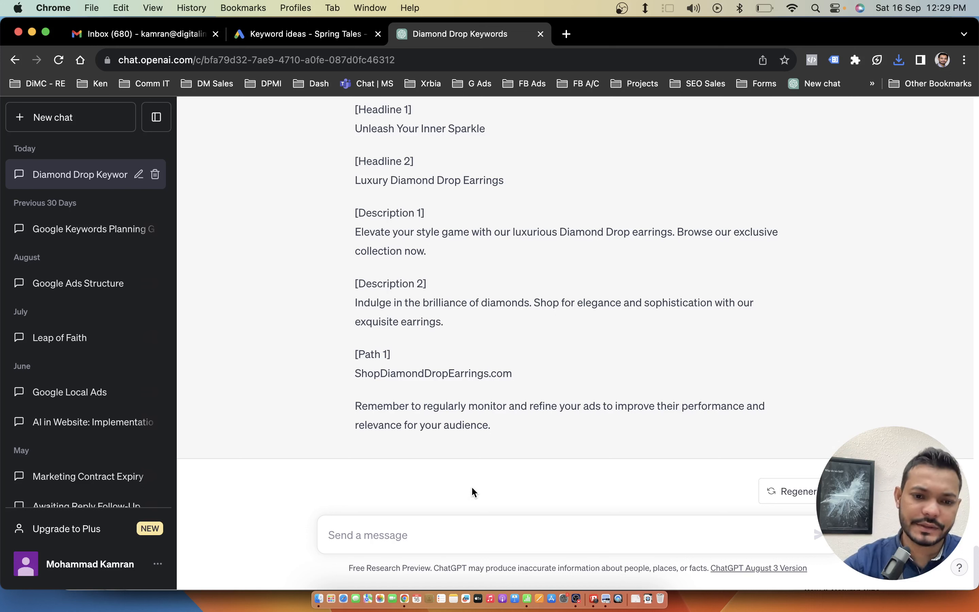
left_click(458, 537)
type("Brass Earring")
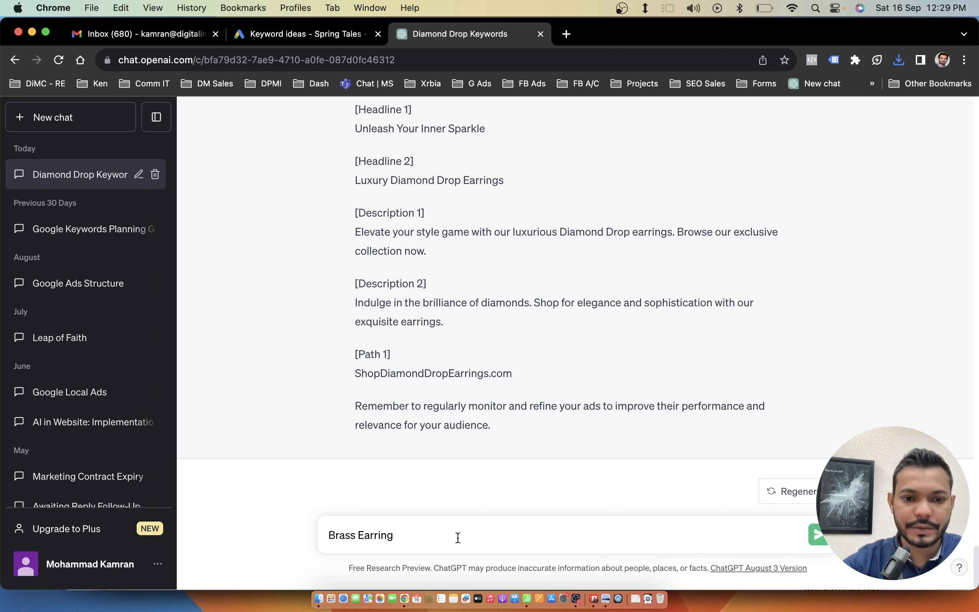
- Complete the message as "keywords for Brass Earring" and send it in the Diamond Drop Keywords chat
key("super+Left")
type("keyw")
key("BackSpace")
type("wo")
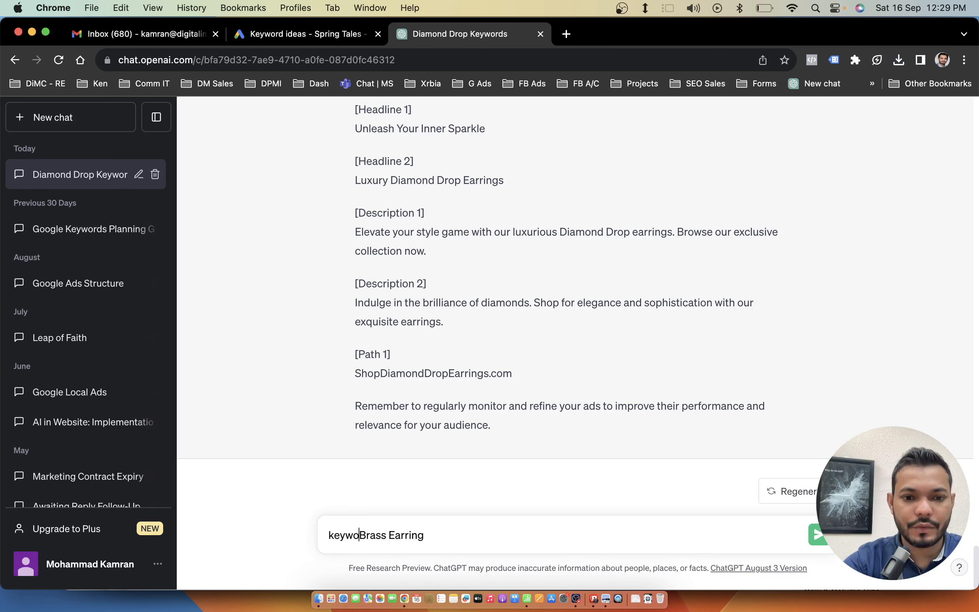
type("rds for")
key("super+Right")
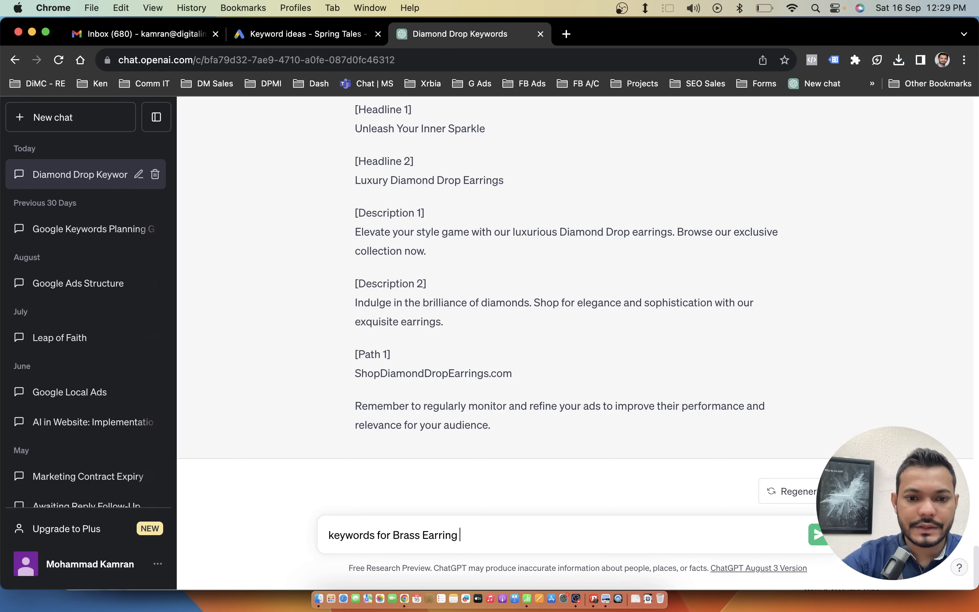
key("ctrl+Left")
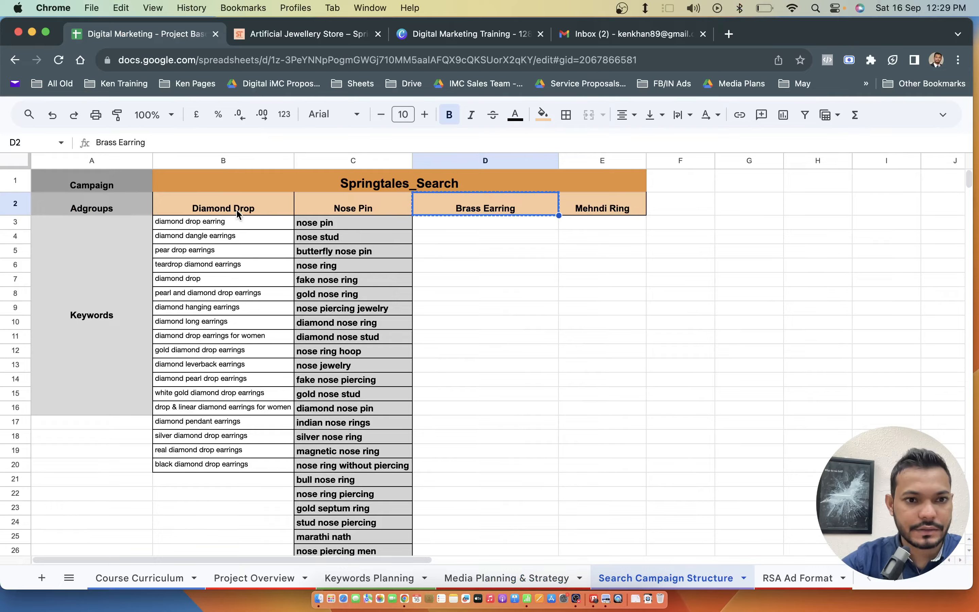
key("ctrl+Right")
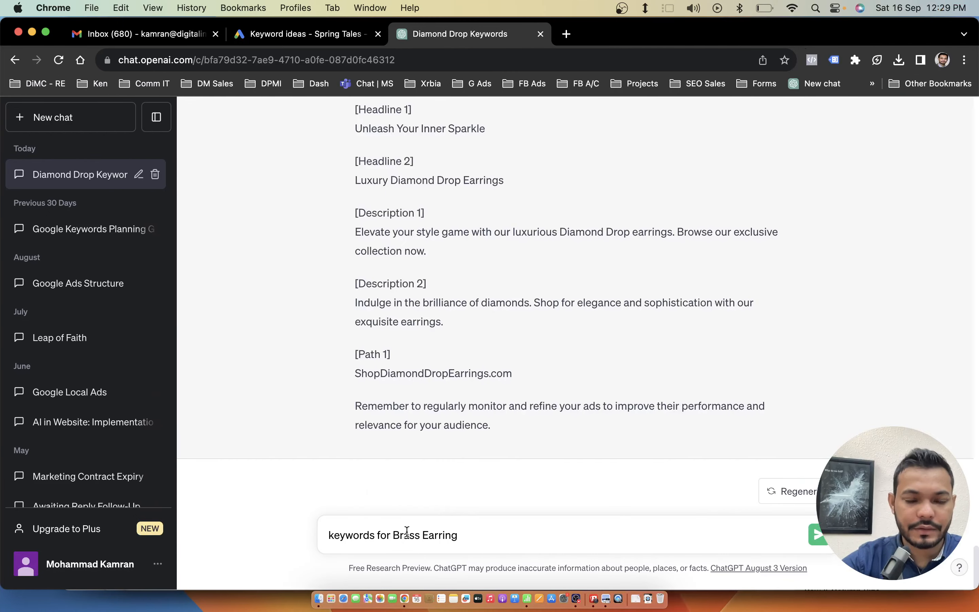
key("ctrl+Left")
key("ctrl+Right")
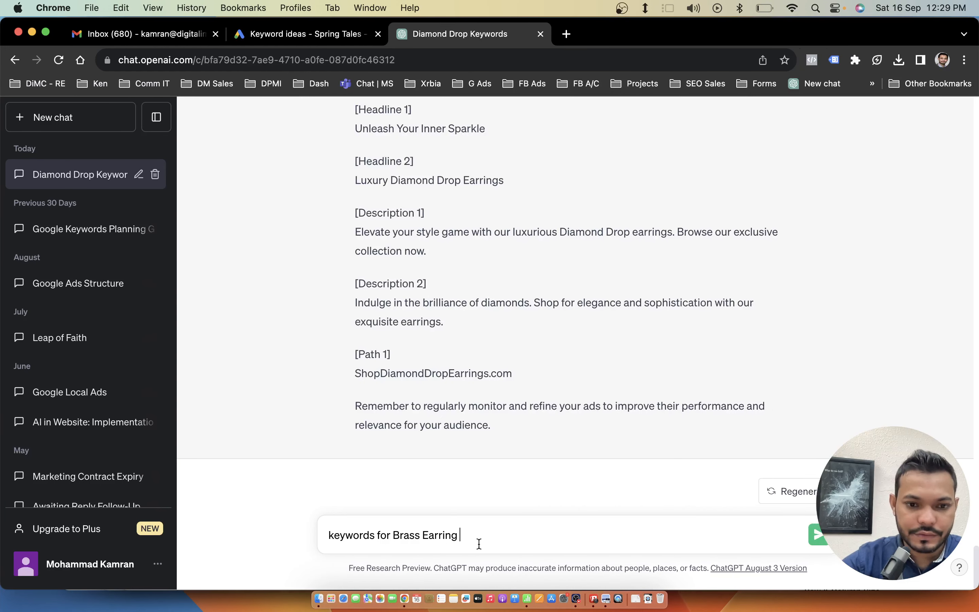
left_click(815, 535)
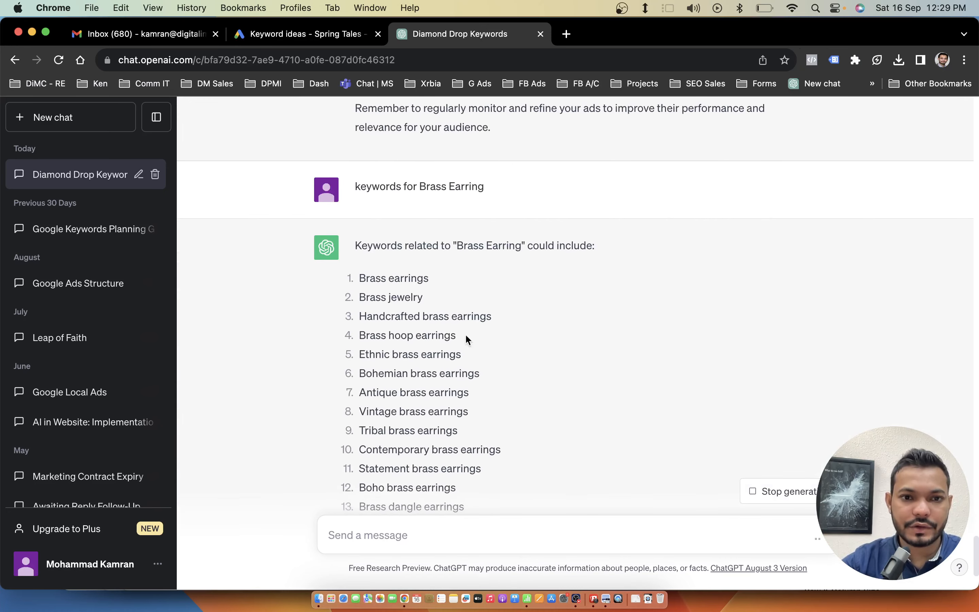
- Copy the first 20 suggested brass earring keywords and paste them under the Brass Earring ad group from D3
left_click_drag(357, 278, 463, 451)
key("ctrl+Left")
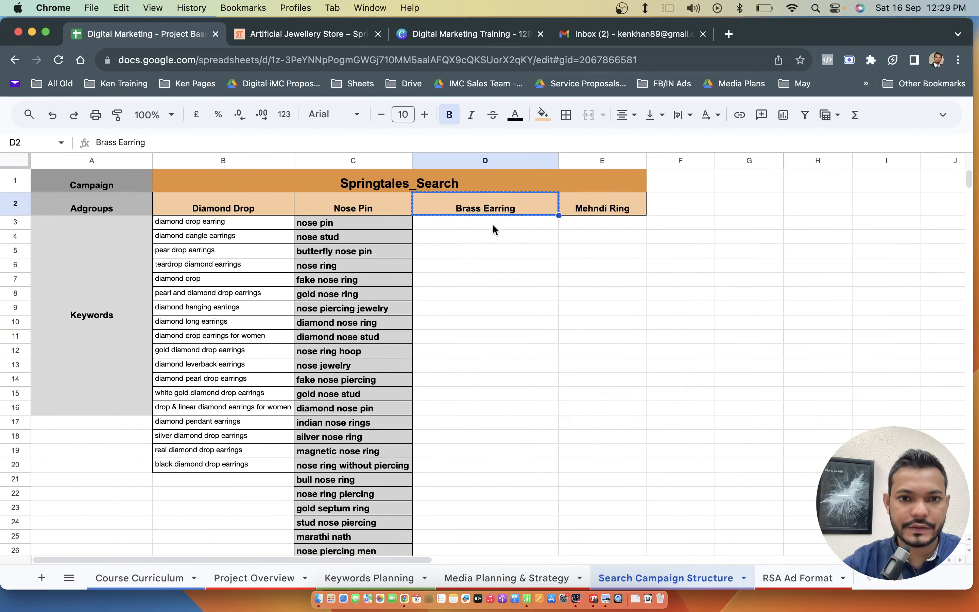
left_click(493, 223)
key("super+v")
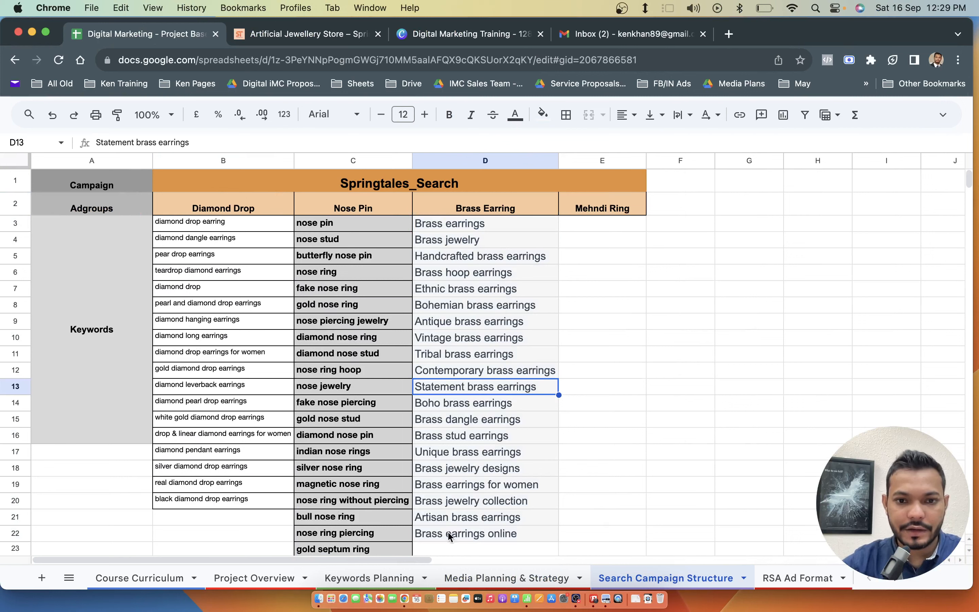
left_click(465, 463)
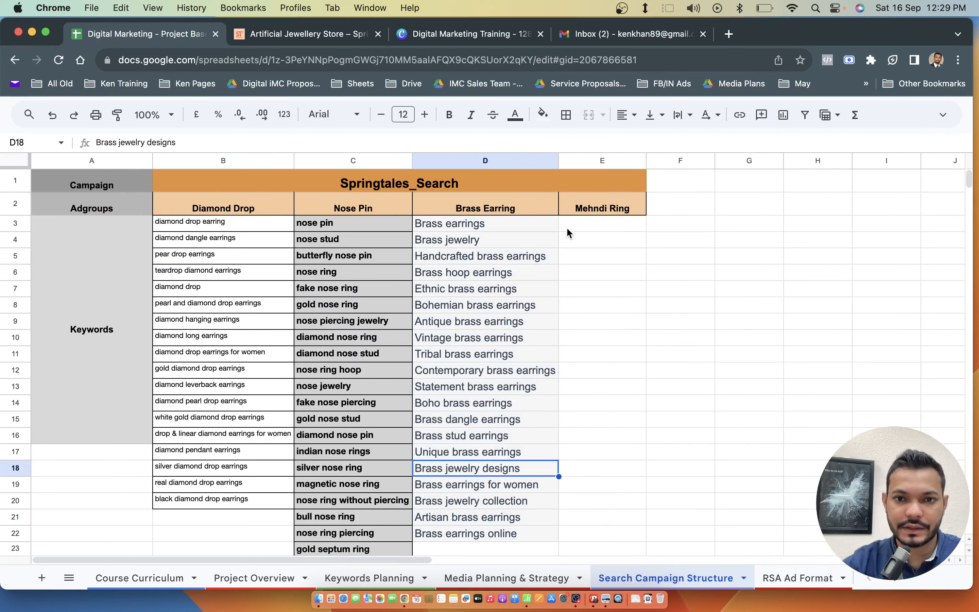
- Copy the Mehndi Ring ad group name from E2 and write "keywords for Mehndi Ring" as a new ChatGPT message
left_click(589, 212)
key("super+grave")
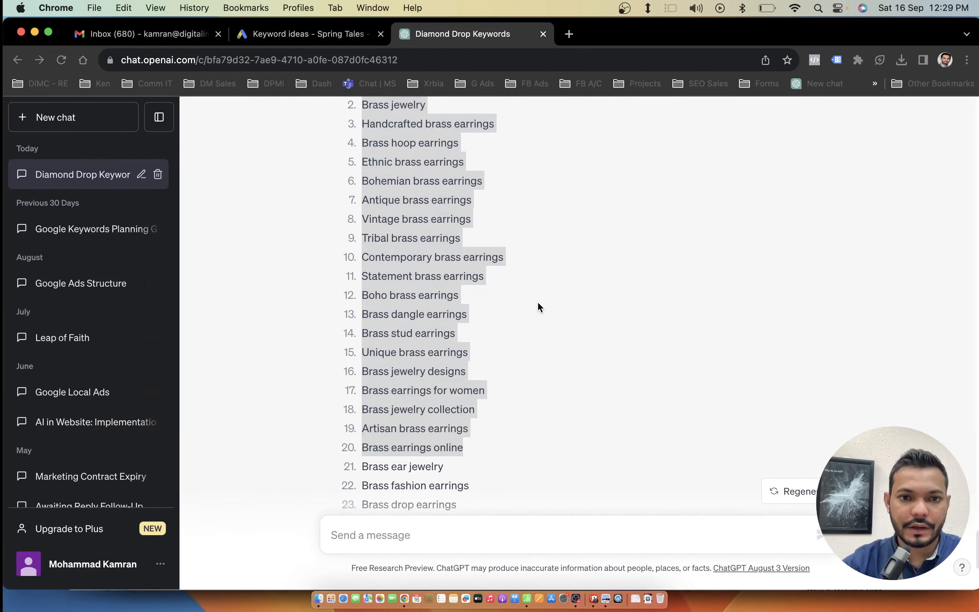
left_click(422, 531)
type("kewyor")
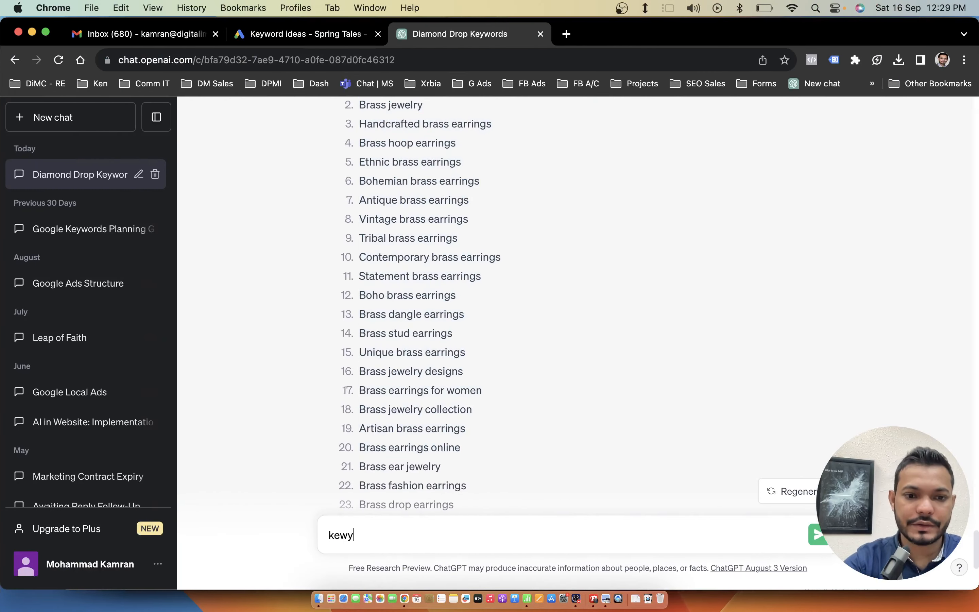
key("BackSpace")
key("BackSpace")
key("BackSpace")
key("BackSpace")
type("ywor")
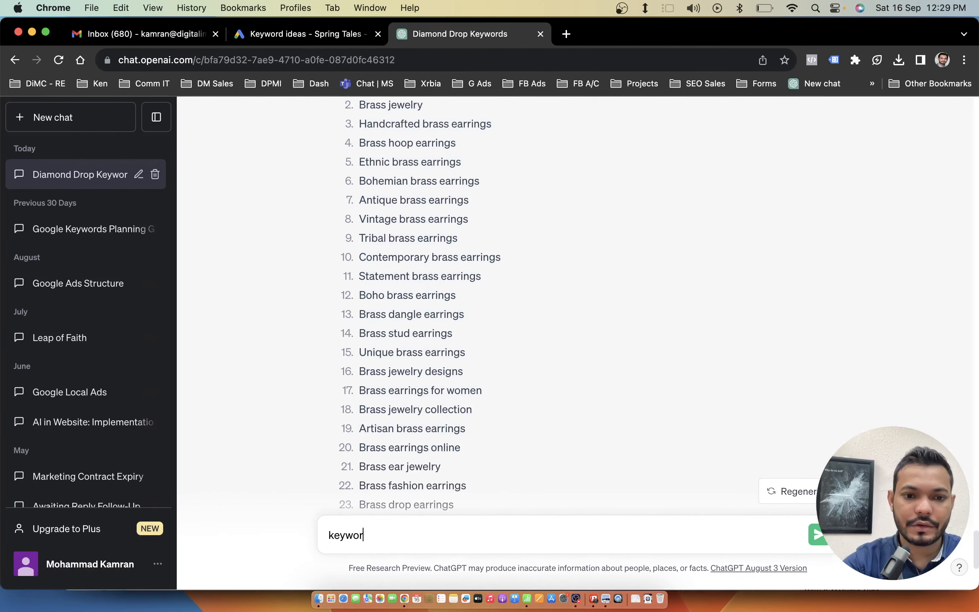
type("ds for Mehndi Ring")
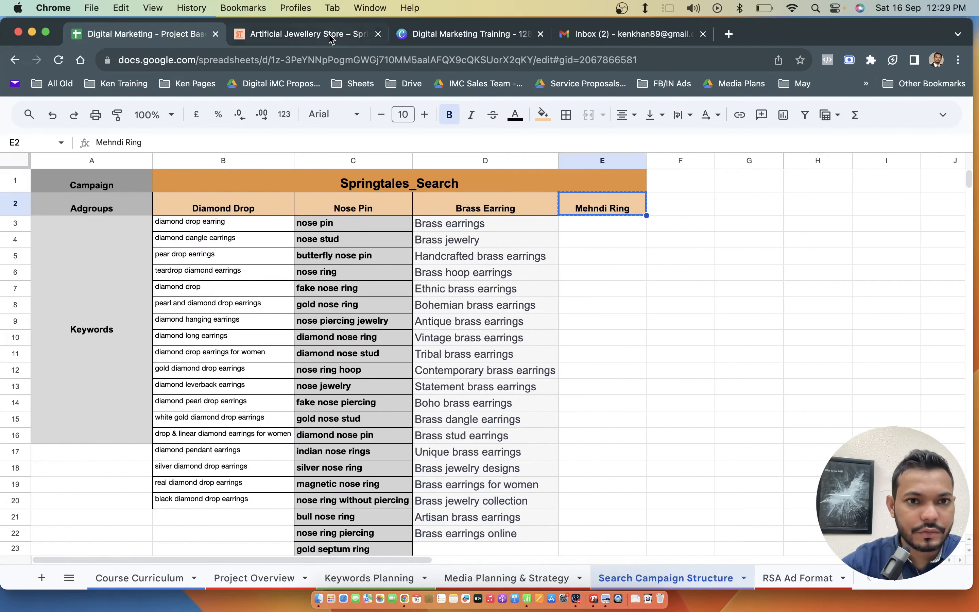
- Check the product name on the mehndi plated nose ring's page in the Spring Tales store
left_click(329, 34)
scroll(580, 321, "down", 15)
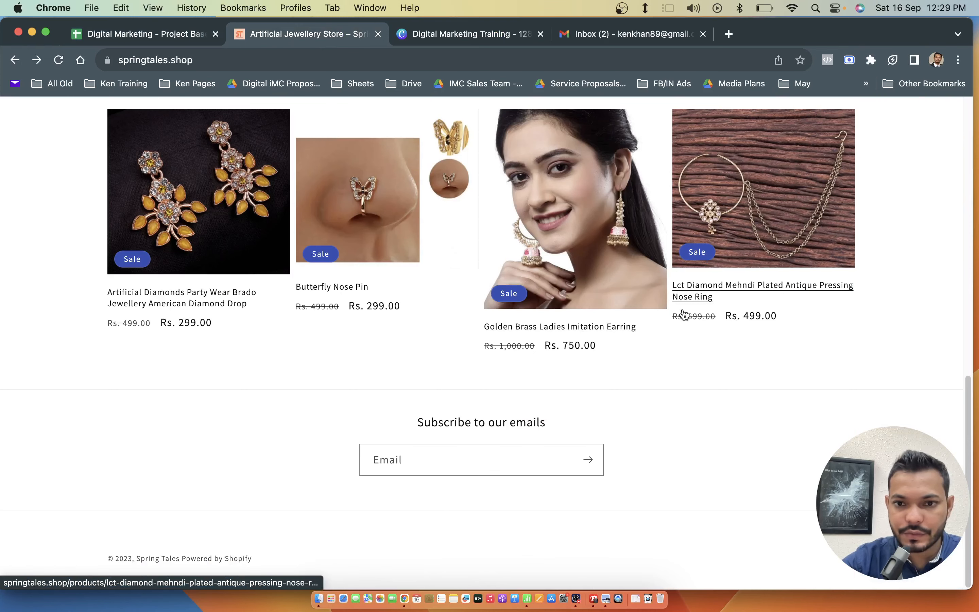
left_click(713, 285)
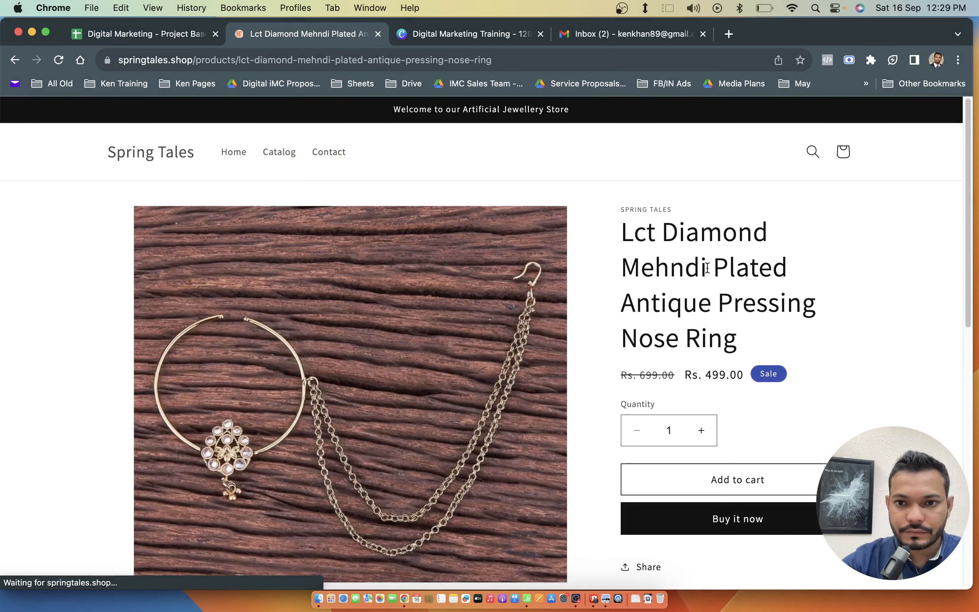
double_click(659, 341)
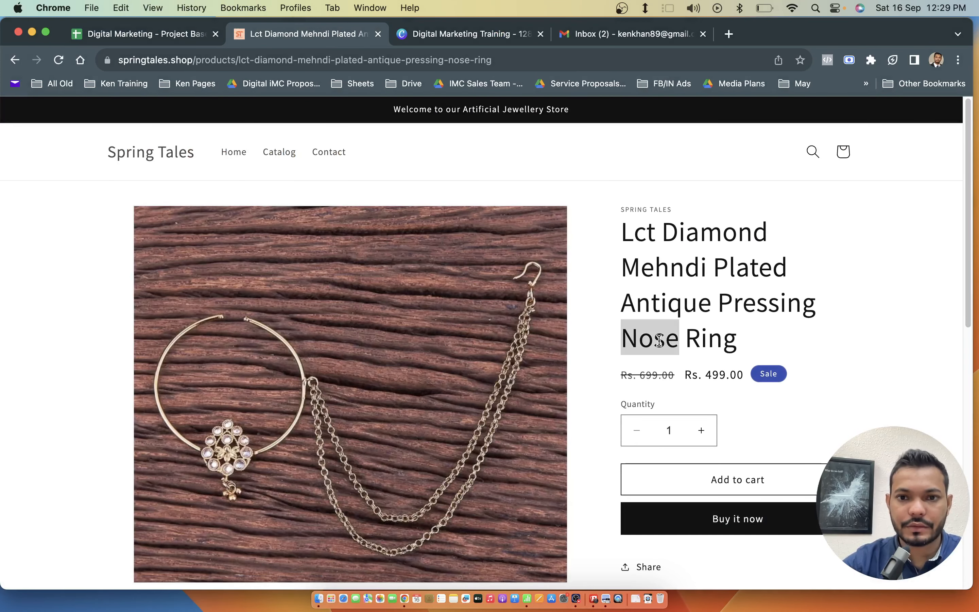
- Extend the unsent ChatGPT message to "keywords for diamond Mehndi nose Ring" and send it
key("ctrl+Right")
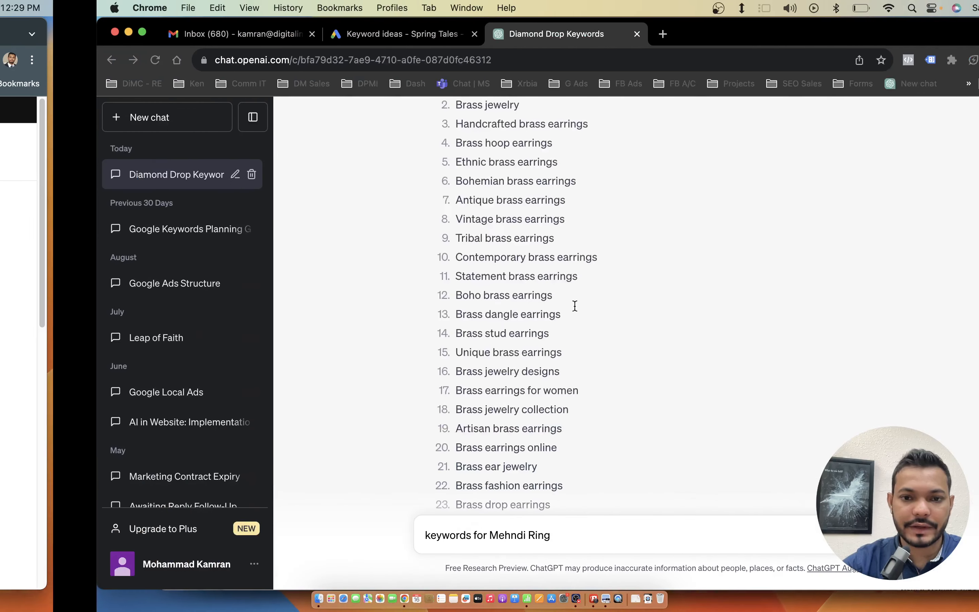
left_click(393, 535)
type("diamond")
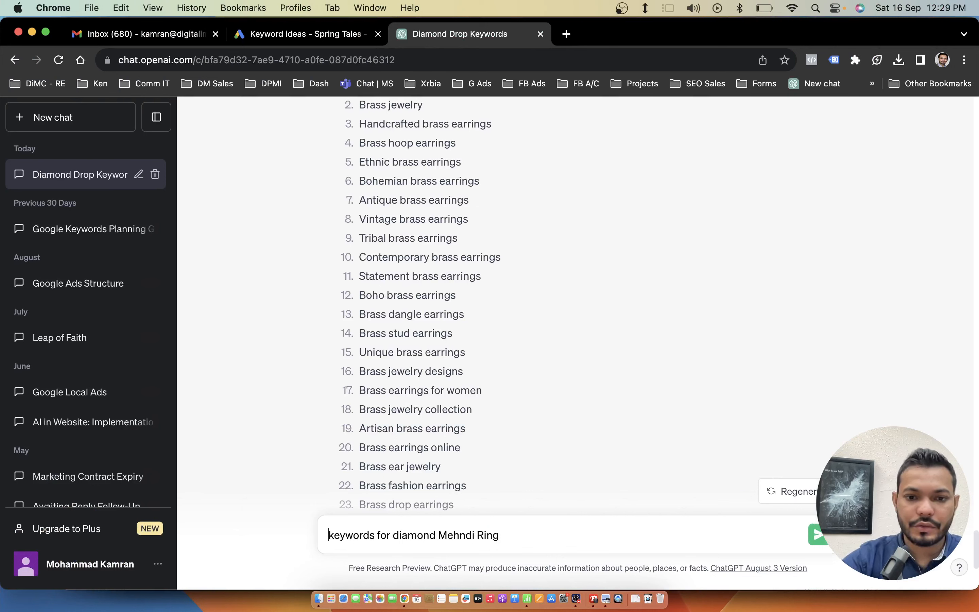
left_click(479, 534)
type("nose")
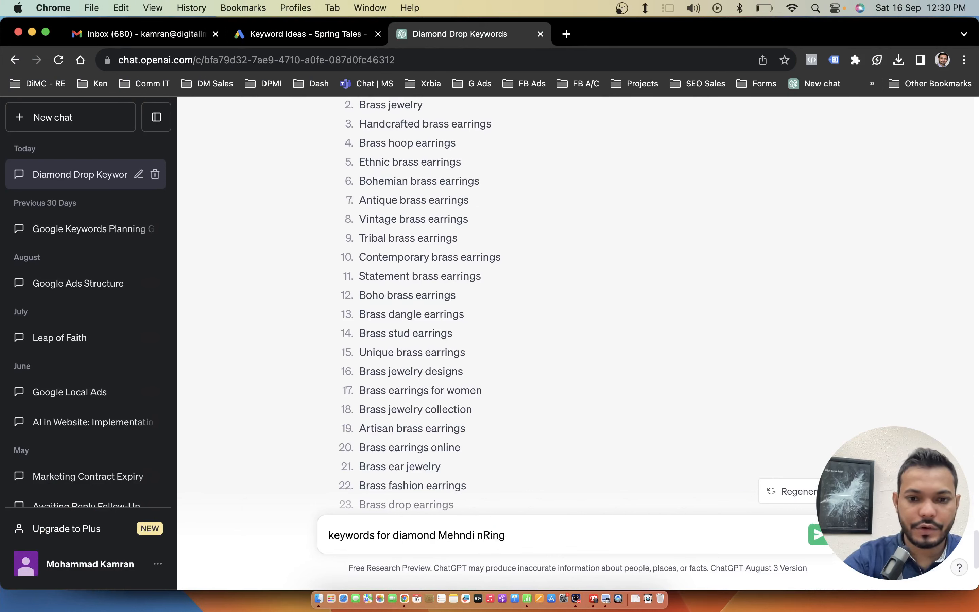
key("Return")
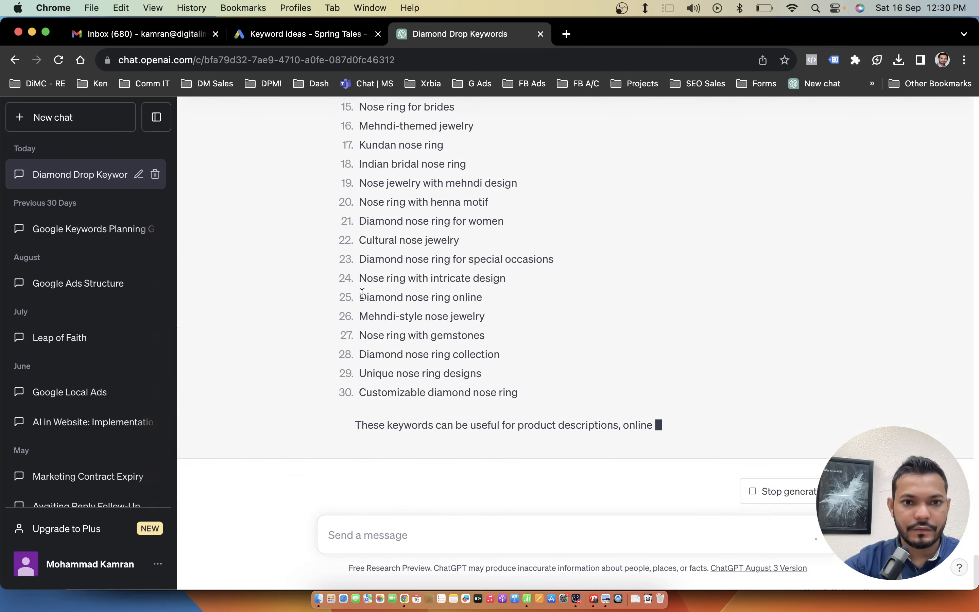
- Copy the first 25 suggested keywords, from "Diamond nose ring" to "Diamond nose ring online"
scroll(531, 391, "up", 5)
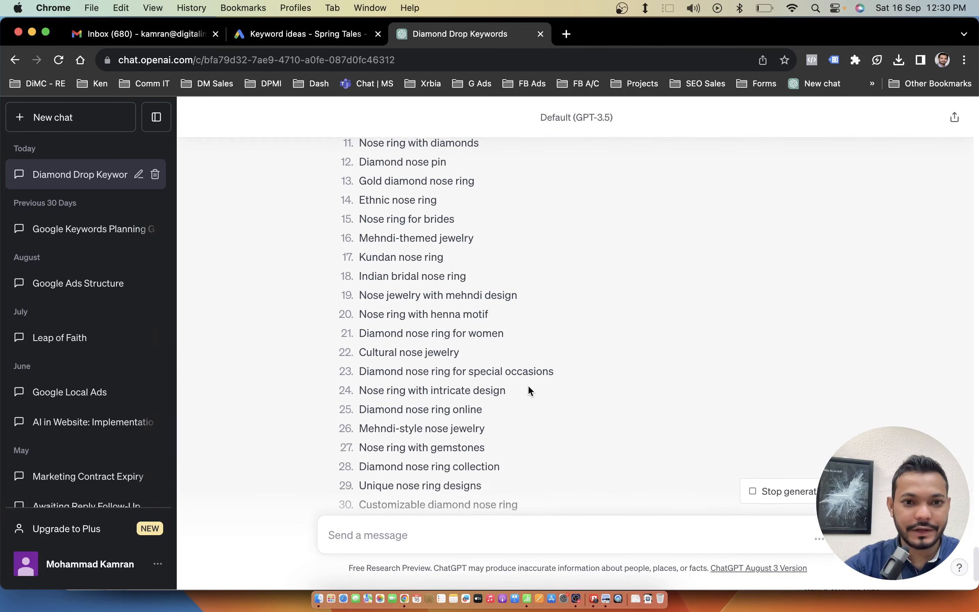
scroll(382, 223, "up", 3)
left_click_drag(361, 181, 489, 542)
key("super+c")
scroll(486, 474, "down", 5)
left_click_drag(485, 474, 485, 418)
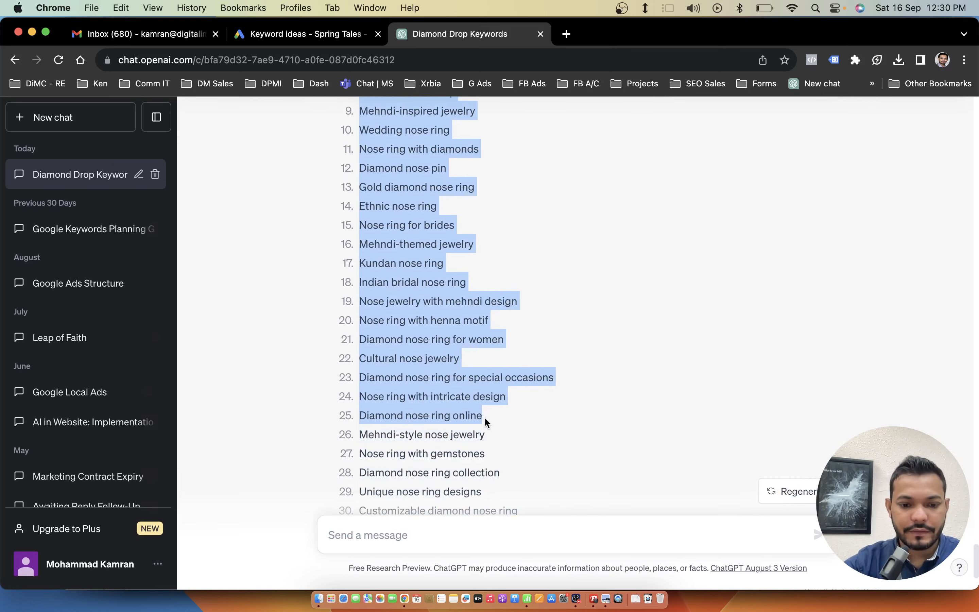
- Paste the copied keywords under the Mehndi Ring ad group from E3 and fit column E's width to them
key("ctrl+Left")
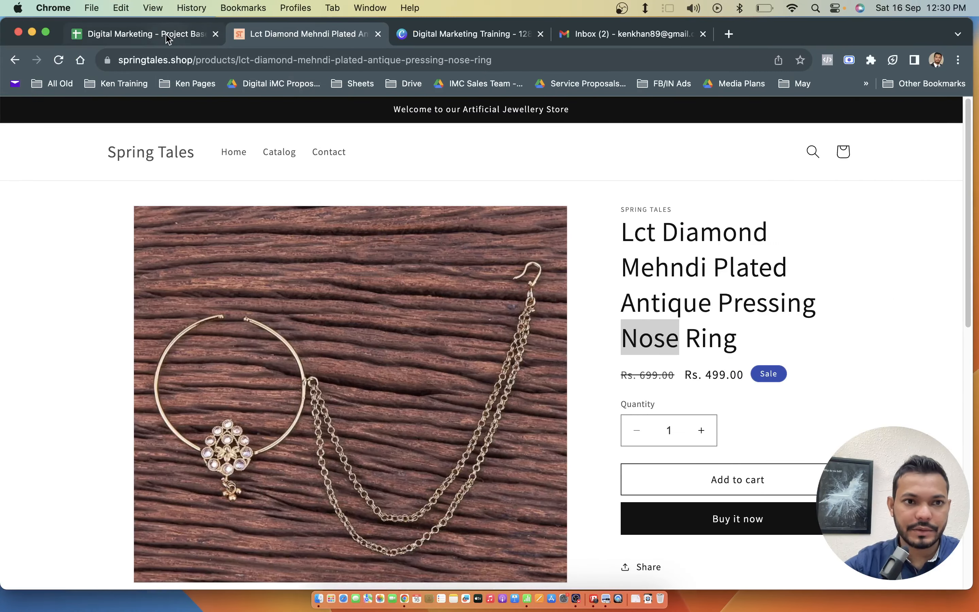
left_click(169, 35)
left_click(592, 225)
key("super+v")
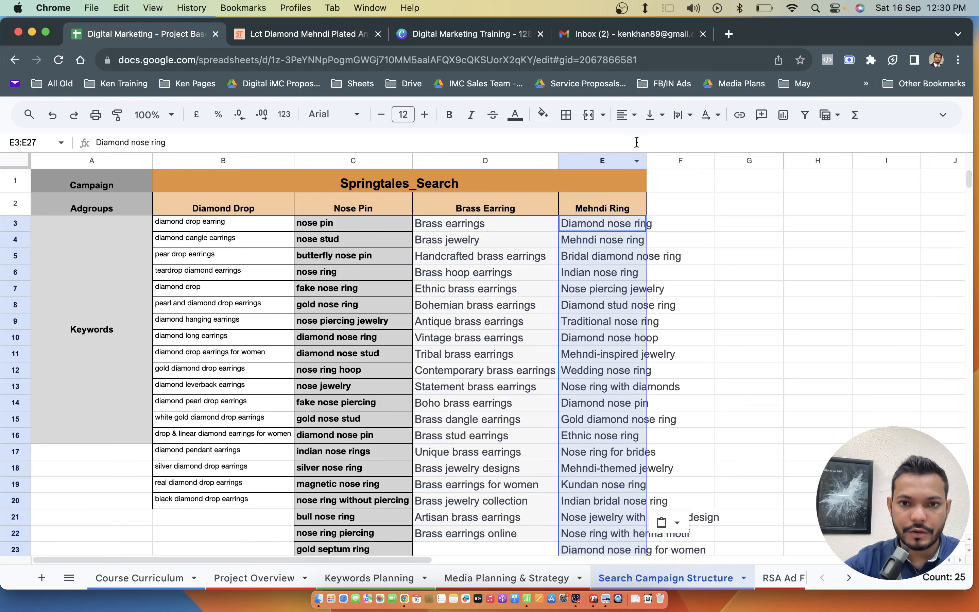
double_click(646, 158)
left_click(781, 277)
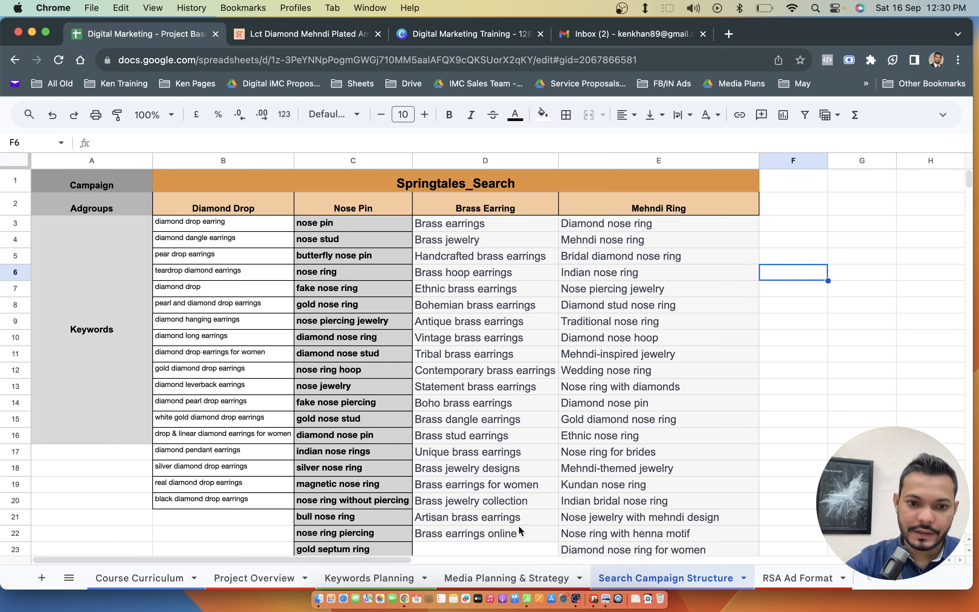
- Open the RSA Ad Format sheet and review the ad groups listed in A2:A5
left_click(756, 571)
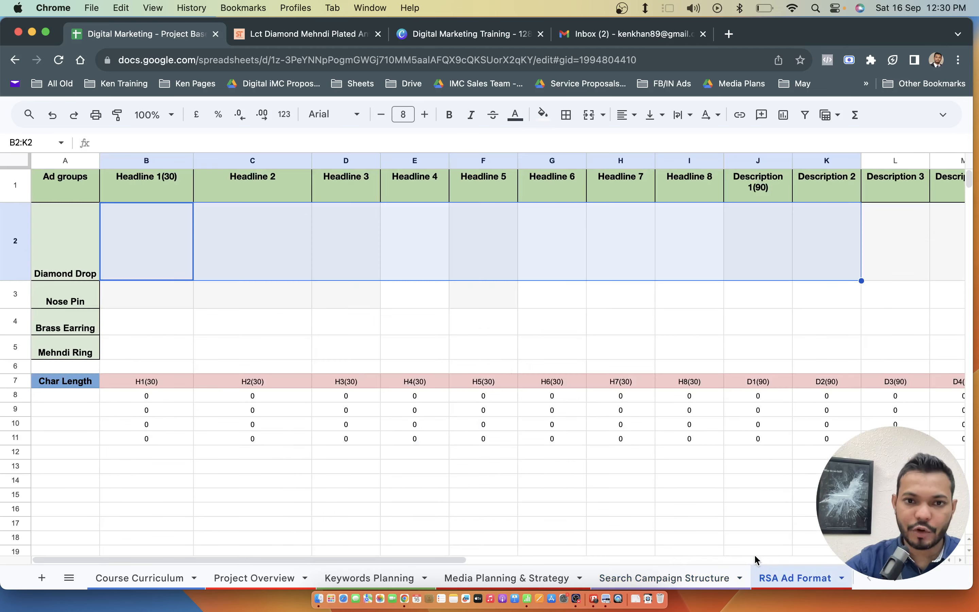
left_click(477, 347)
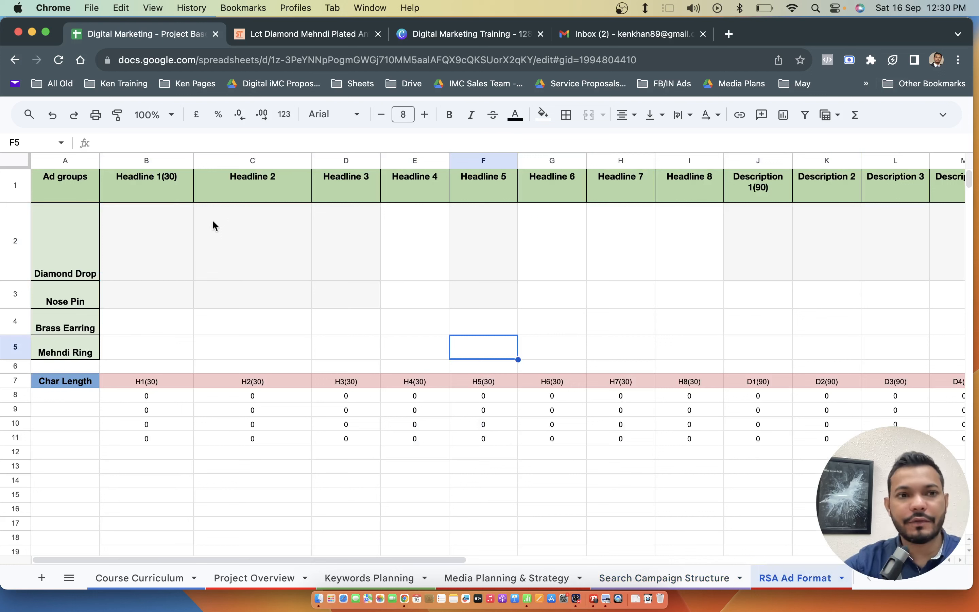
left_click(80, 265)
left_click(79, 297)
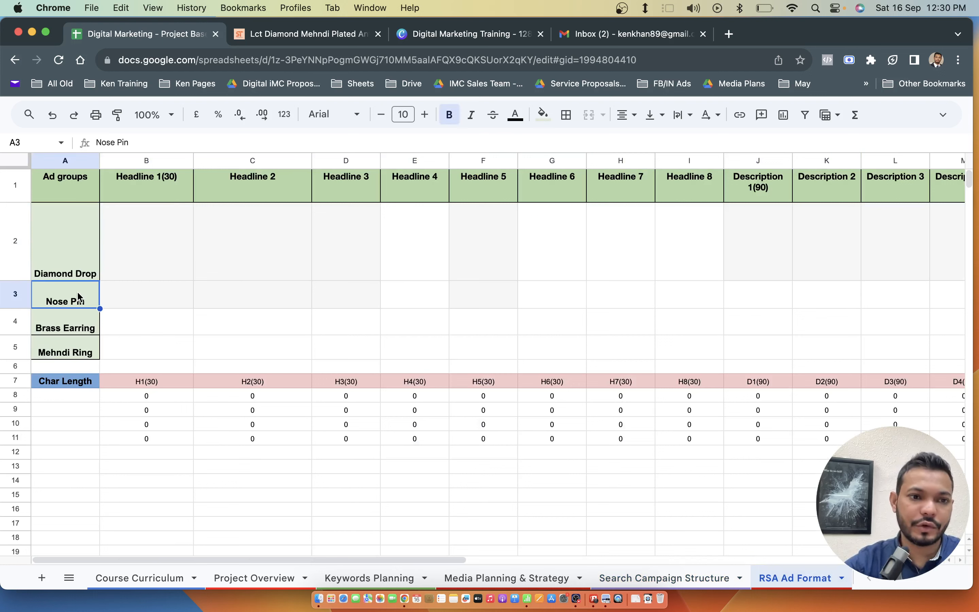
left_click(72, 331)
left_click(78, 353)
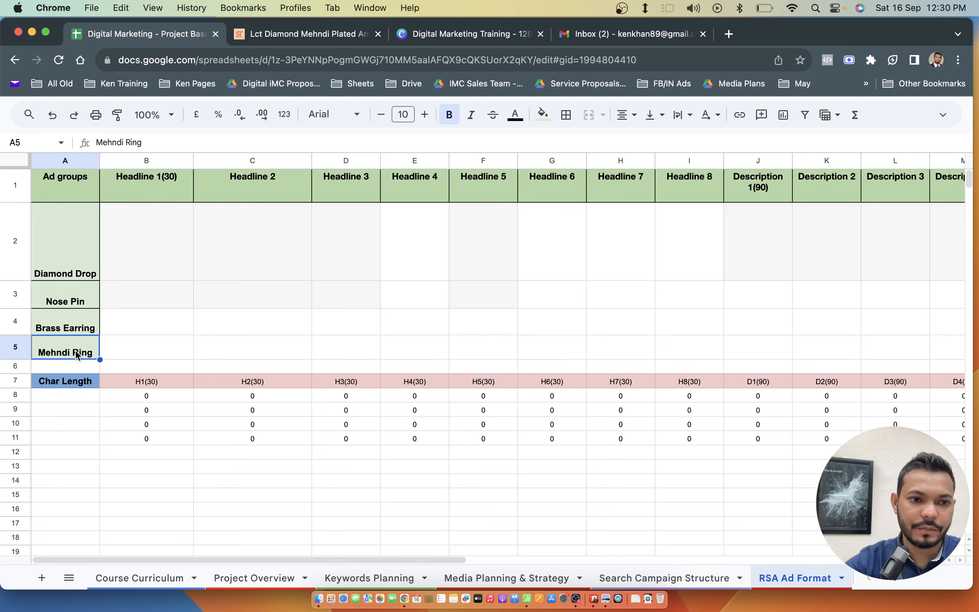
left_click(140, 348)
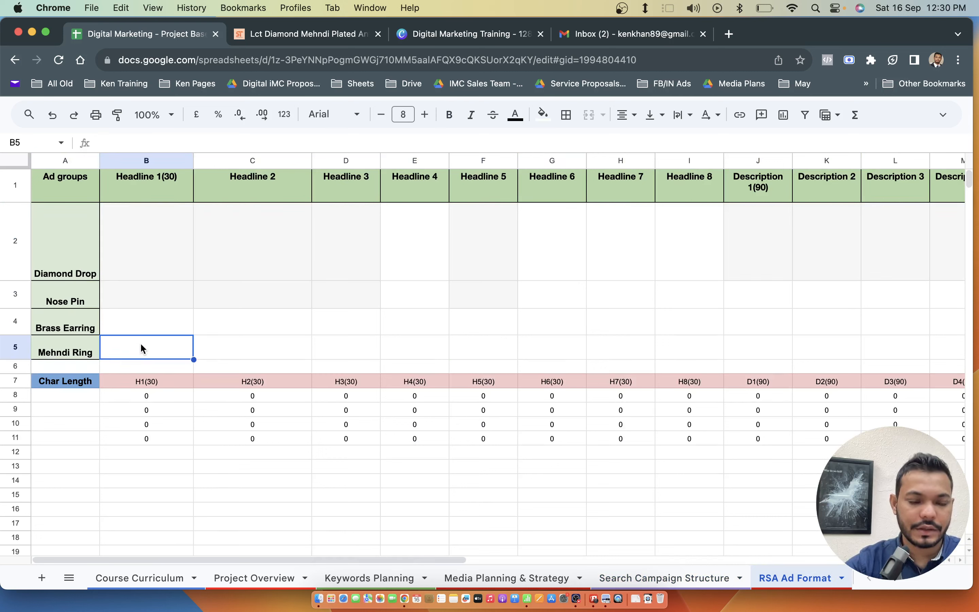
- Examine the headline, description, display URL and final URL columns for the Diamond Drop ad group
left_click(148, 234)
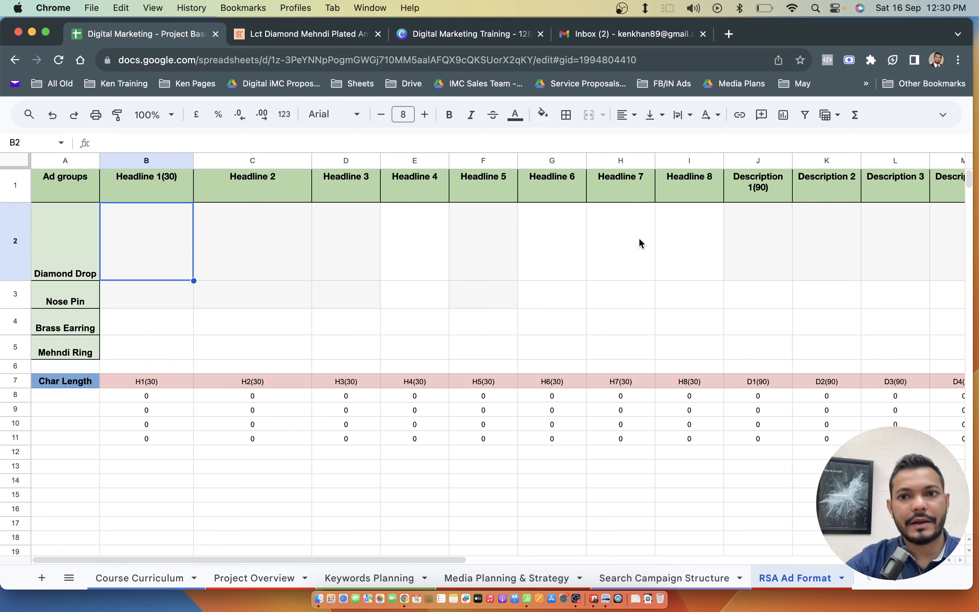
scroll(796, 233, "right", 3)
scroll(795, 233, "down", 1)
scroll(795, 233, "left", 2)
scroll(796, 232, "up", 1)
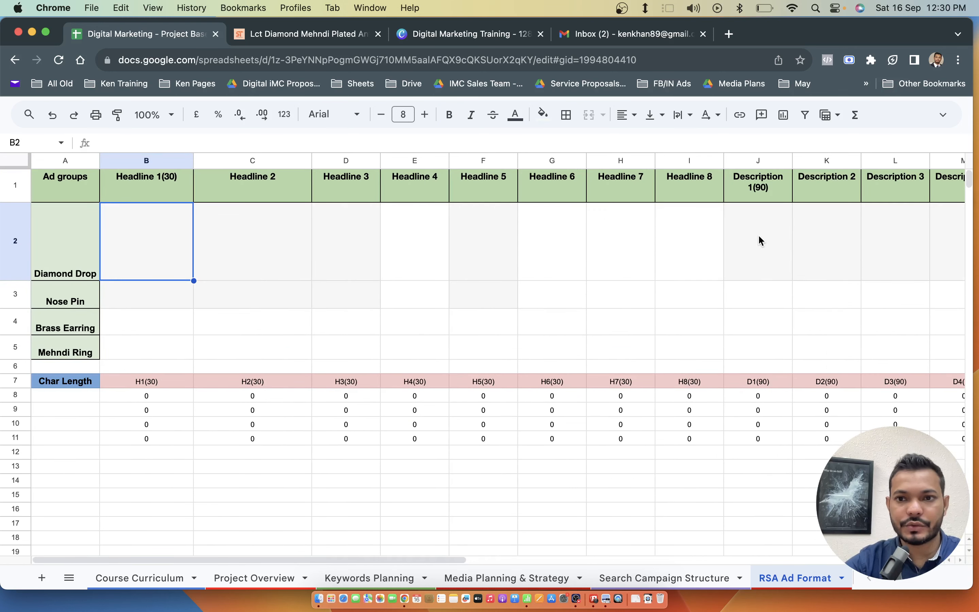
scroll(760, 240, "right", 5)
scroll(760, 241, "down", 1)
scroll(671, 225, "up", 1)
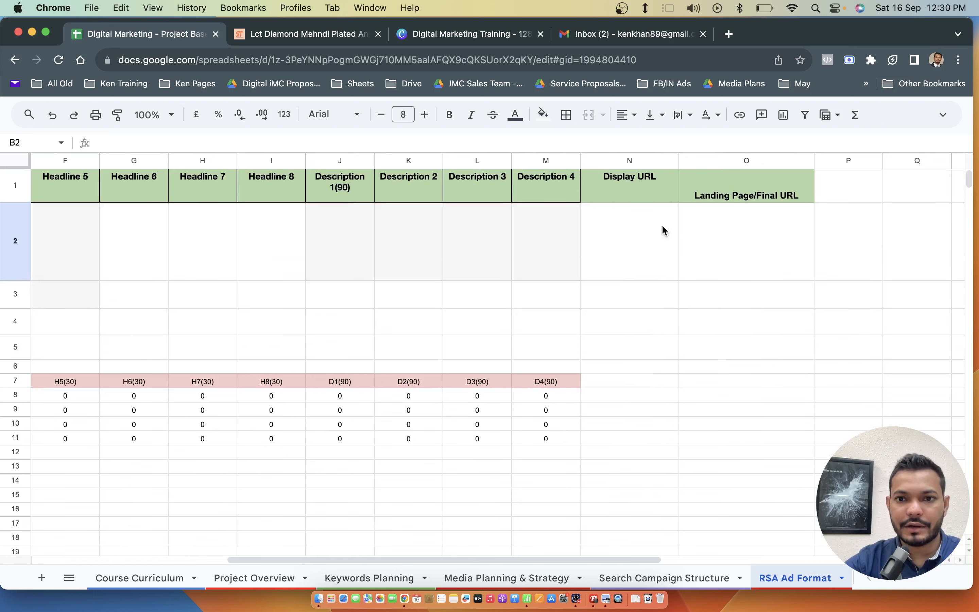
left_click(650, 230)
scroll(650, 231, "left", 5)
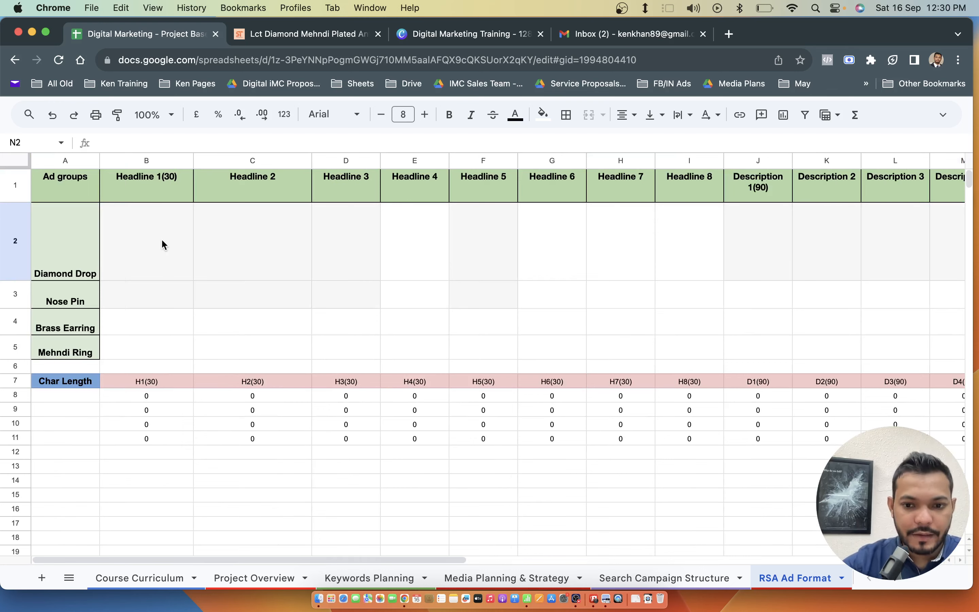
left_click(83, 250)
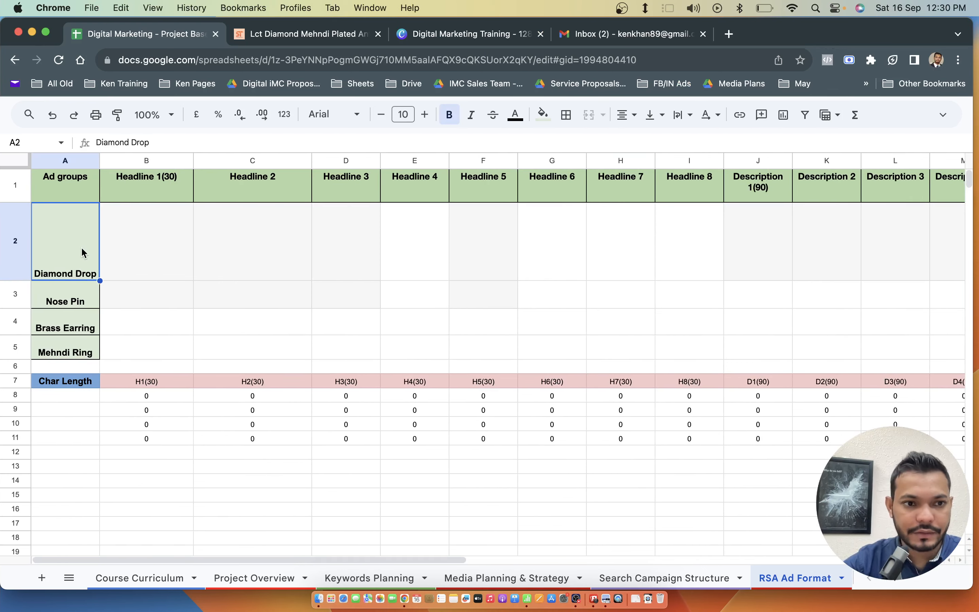
- Switch to the ChatGPT conversation and draft the message "Diamond Drop earring adgroup" without sending it
key("ctrl+Right")
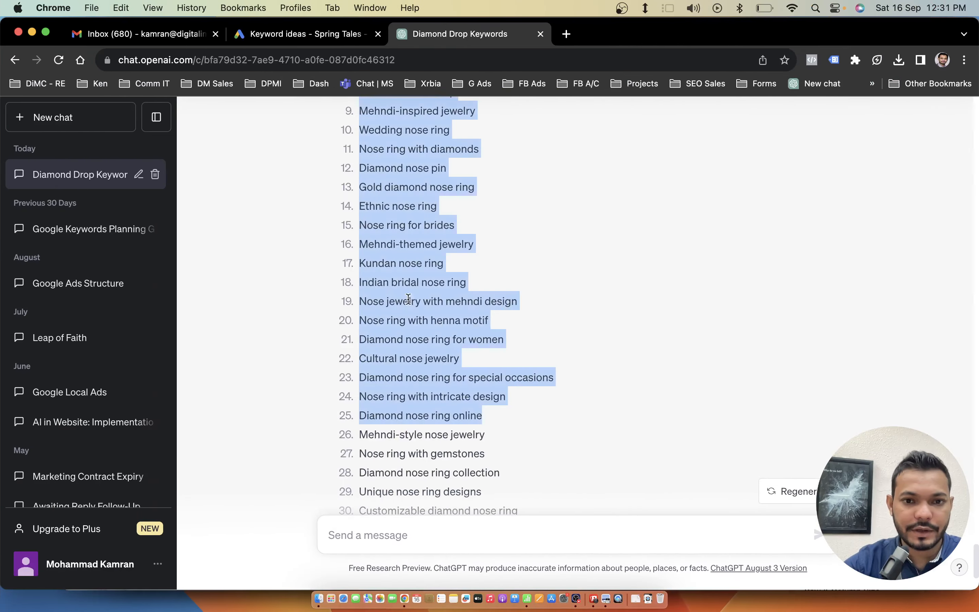
scroll(445, 308, "down", 4)
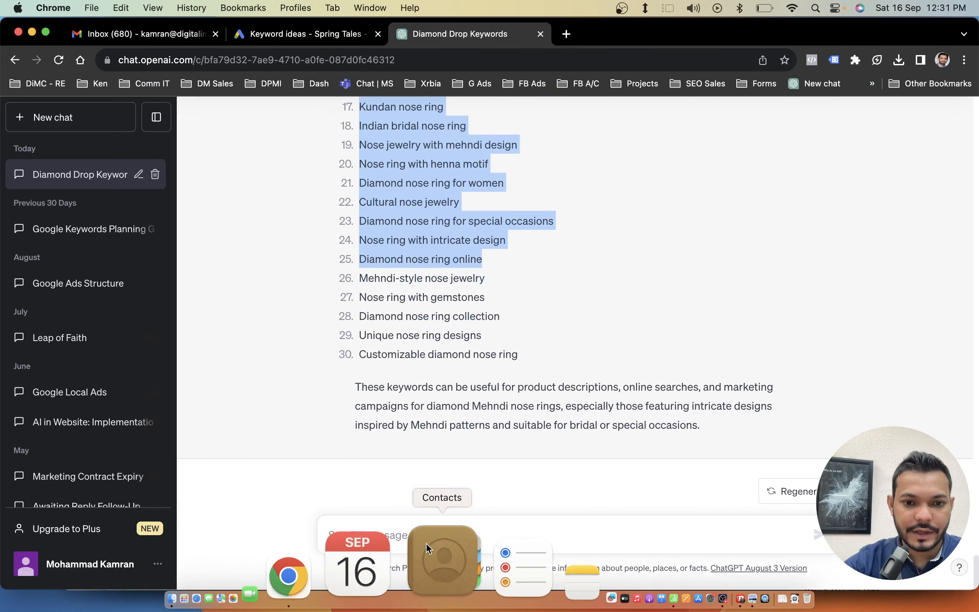
left_click(443, 538)
type("Diamond Drop")
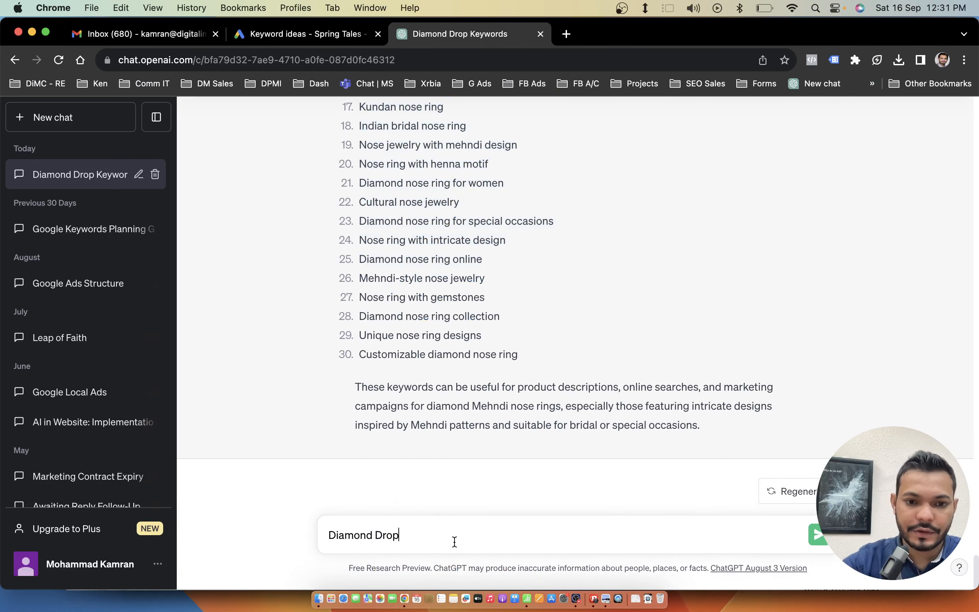
type("earring a")
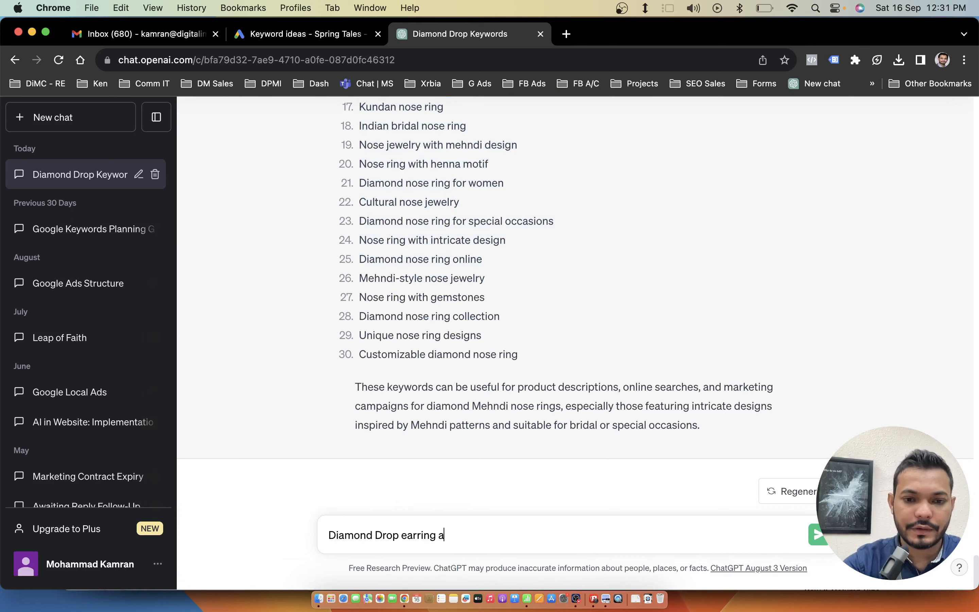
type("dgroup")
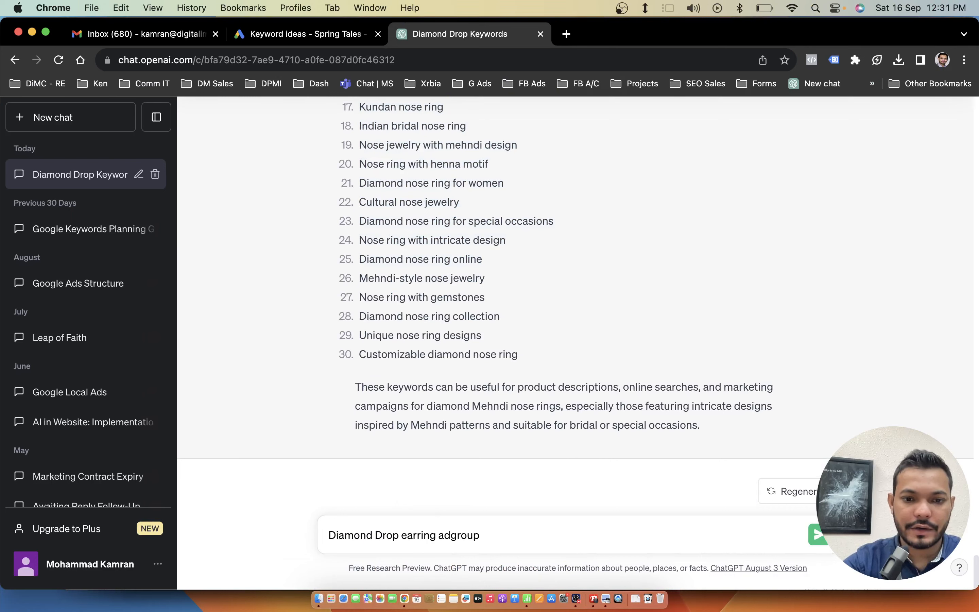
- Replace "adgroup" in the drafted message with "responsive search ads"
key("shift+Left")
key("shift+Left")
key("shift+Left")
key("shift+Left")
key("shift+Left")
key("shift+Left")
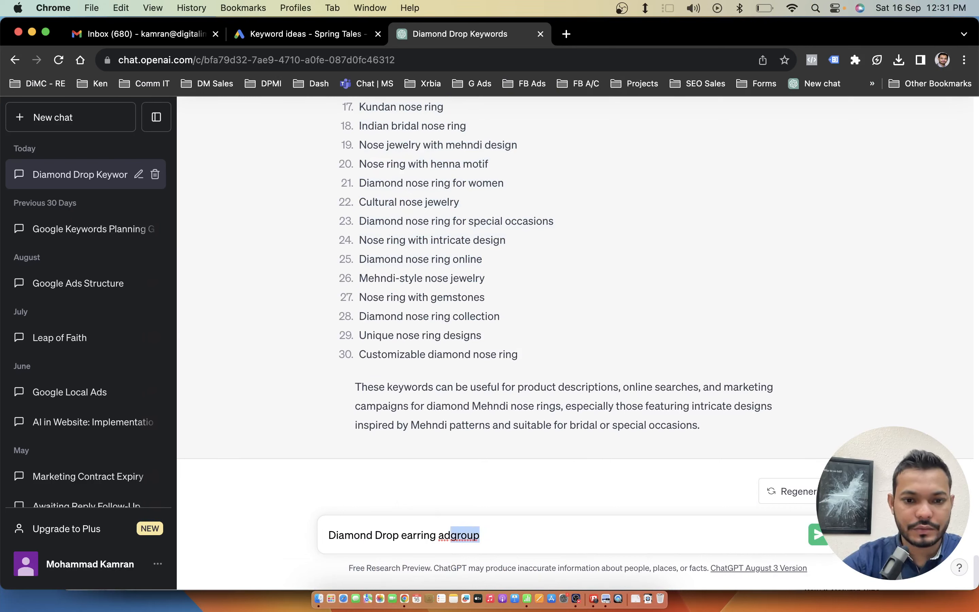
key("BackSpace")
type("ds")
key("BackSpace")
key("BackSpace")
key("BackSpace")
type("responsive search ads")
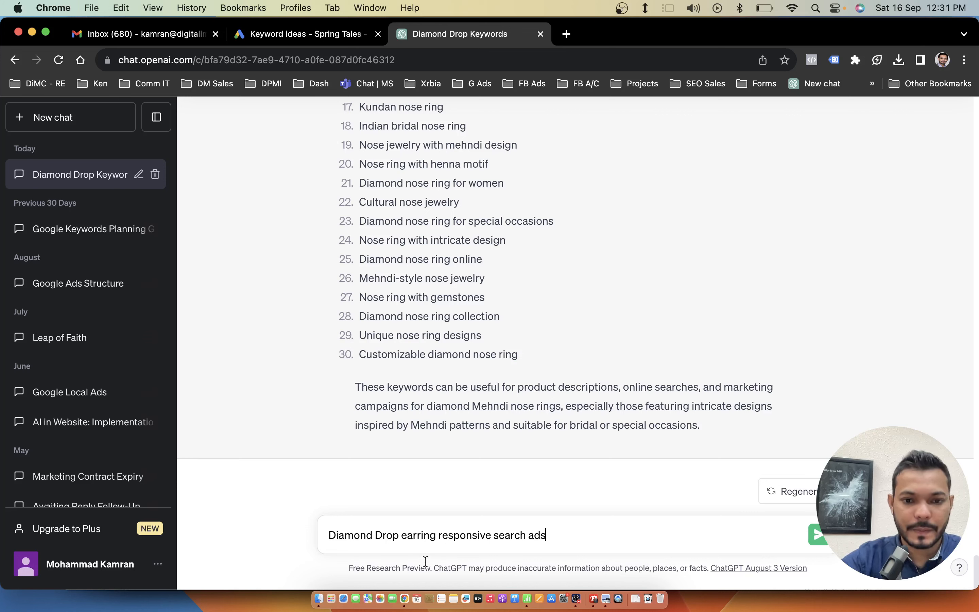
- Reword the message to "responsive search ads for Diamond Drop earring" and send it
left_click_drag(562, 535, 438, 535)
key("super+c")
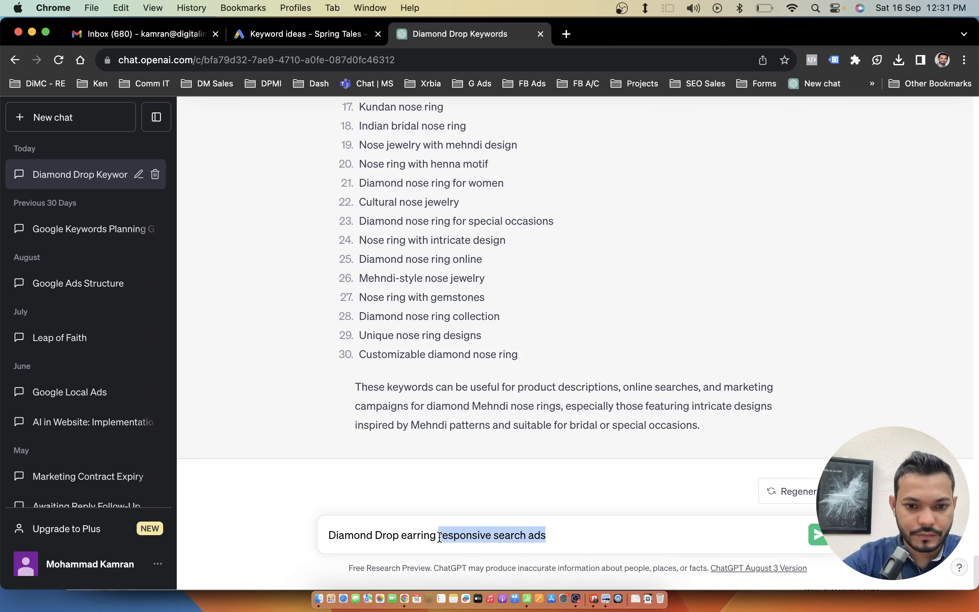
left_click(319, 535)
key("super+v")
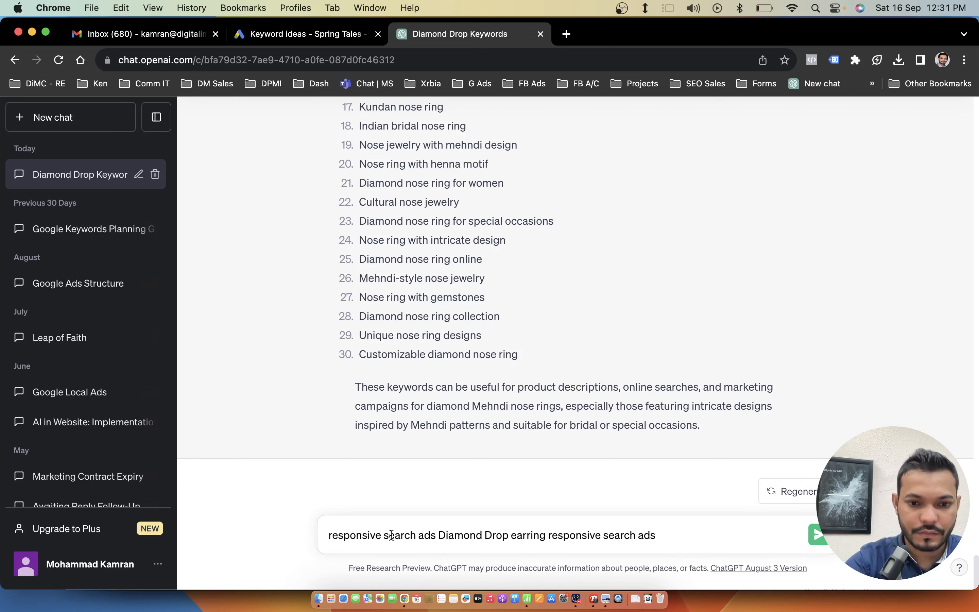
type("for")
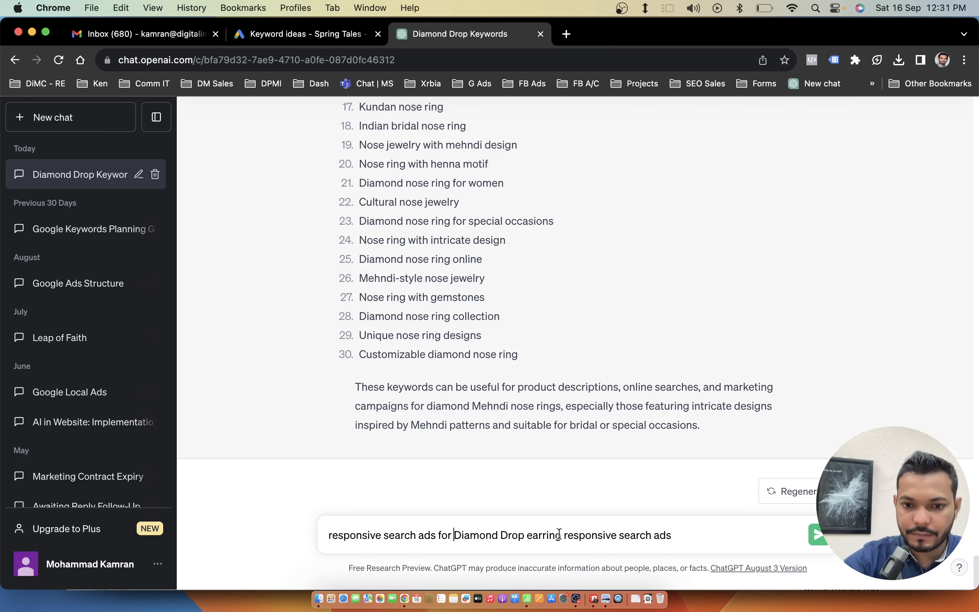
left_click_drag(559, 534, 694, 539)
key("BackSpace")
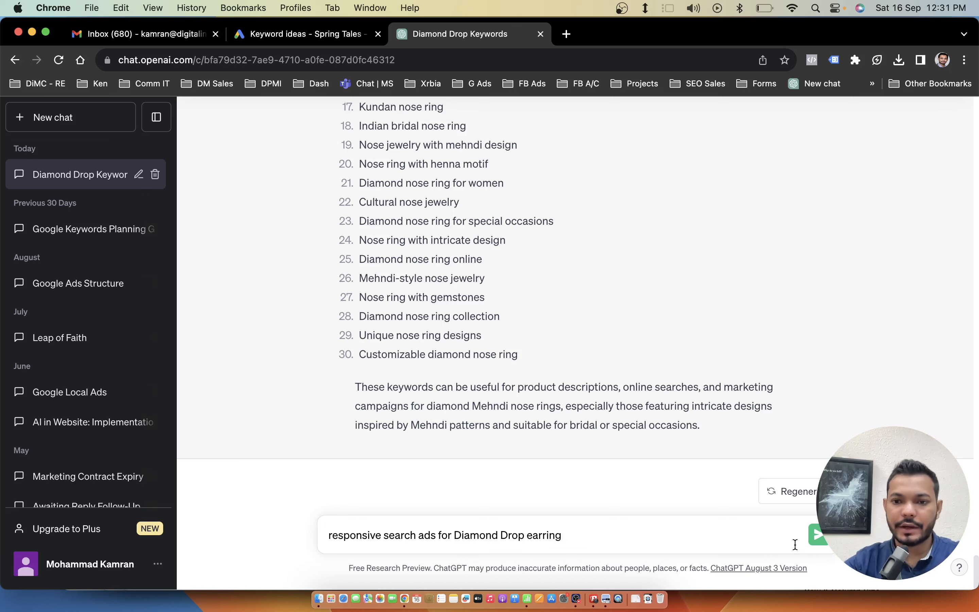
left_click(826, 542)
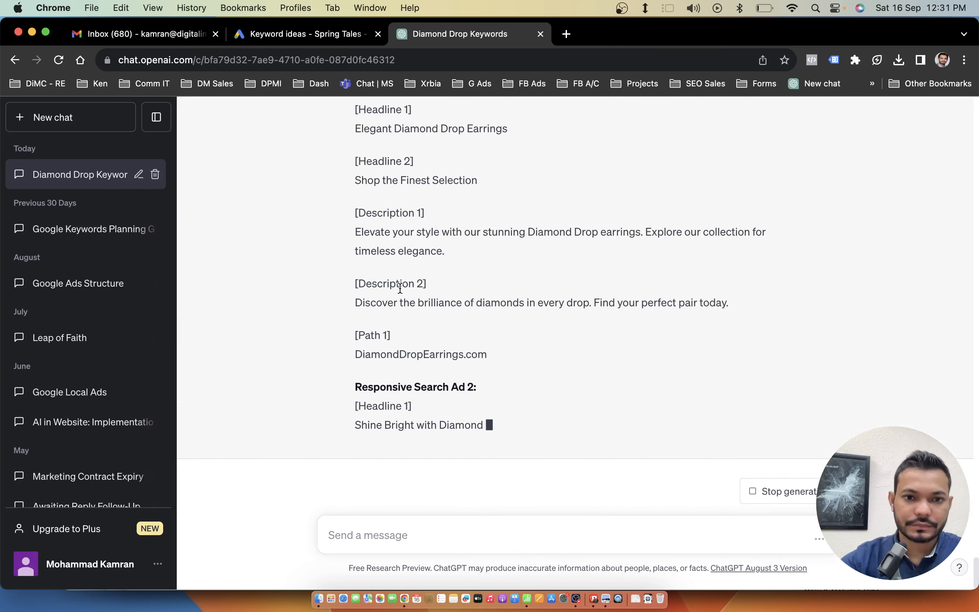
- Copy the headline "Elegant Diamond Drop Earrings" from Responsive Search Ad 1 into the sheet's Headline 1 cell B2 for Diamond Drop
scroll(434, 247, "up", 5)
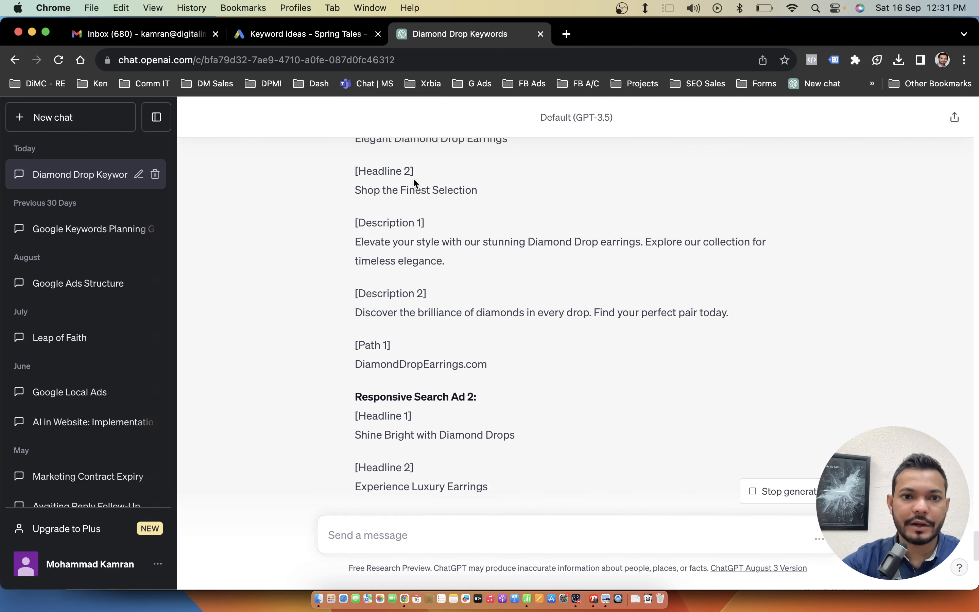
scroll(398, 319, "up", 2)
left_click_drag(355, 143, 524, 428)
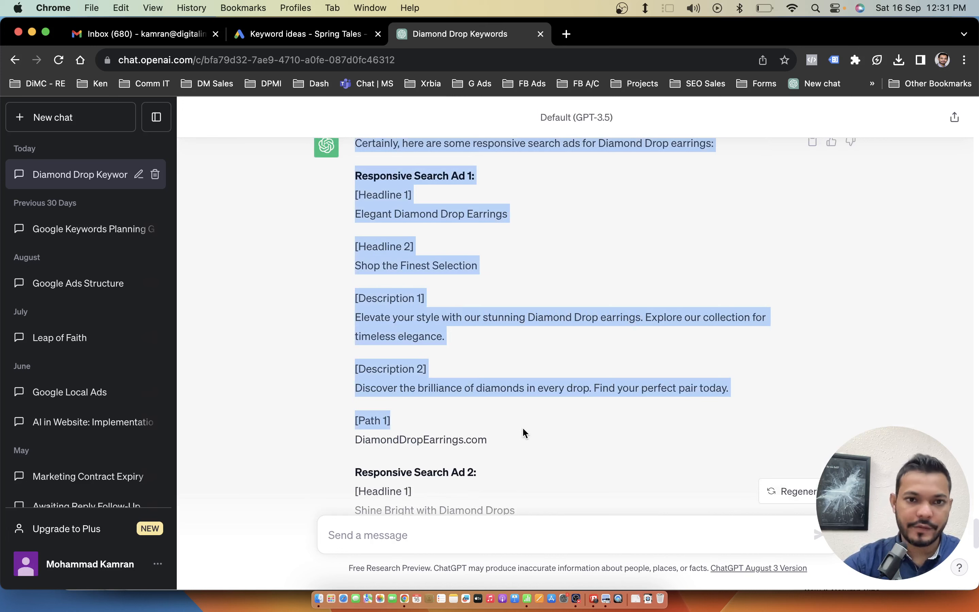
left_click(644, 314)
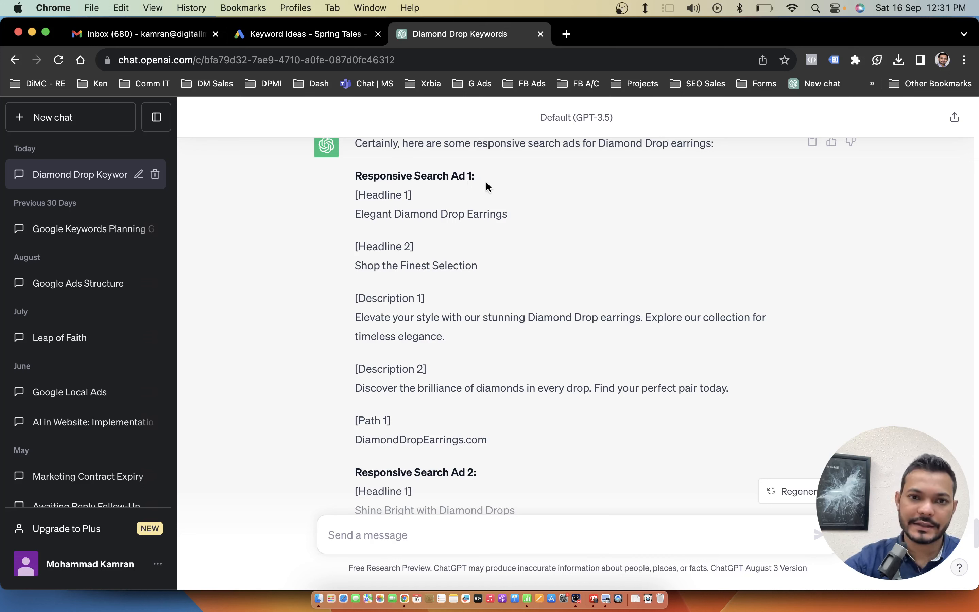
key("ctrl+Left")
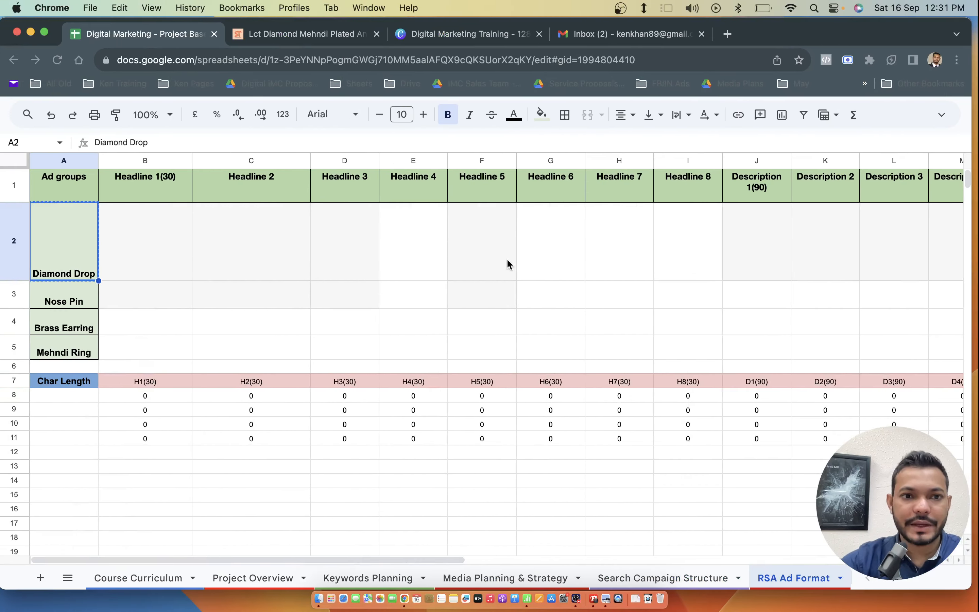
left_click(307, 270)
key("ctrl+Right")
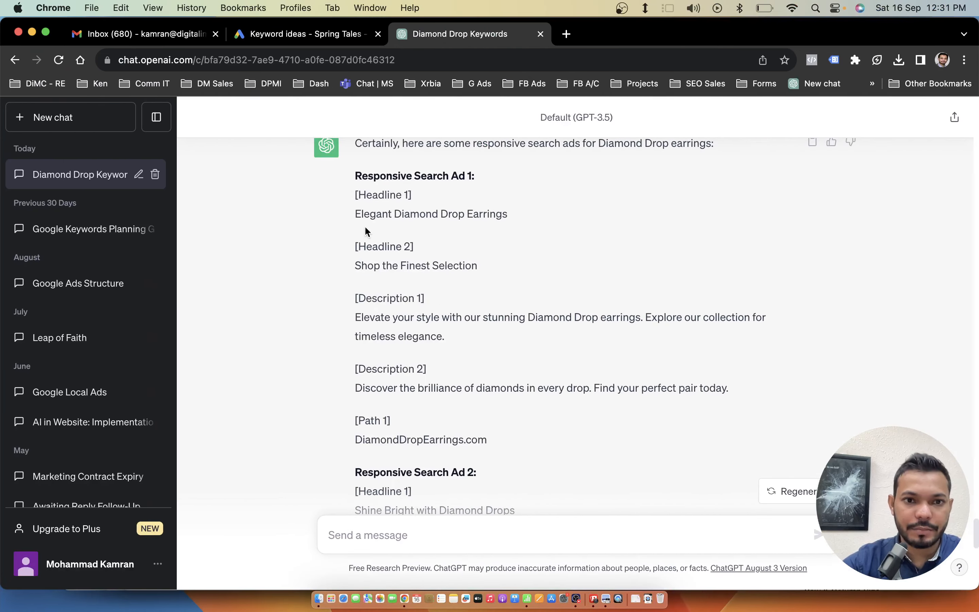
triple_click(383, 209)
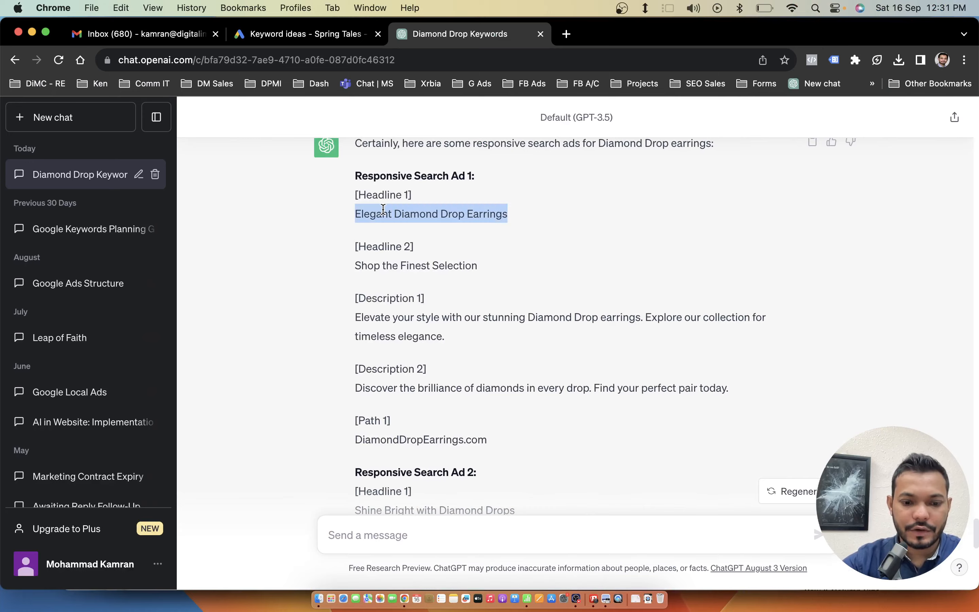
key("ctrl+Left")
left_click(151, 238)
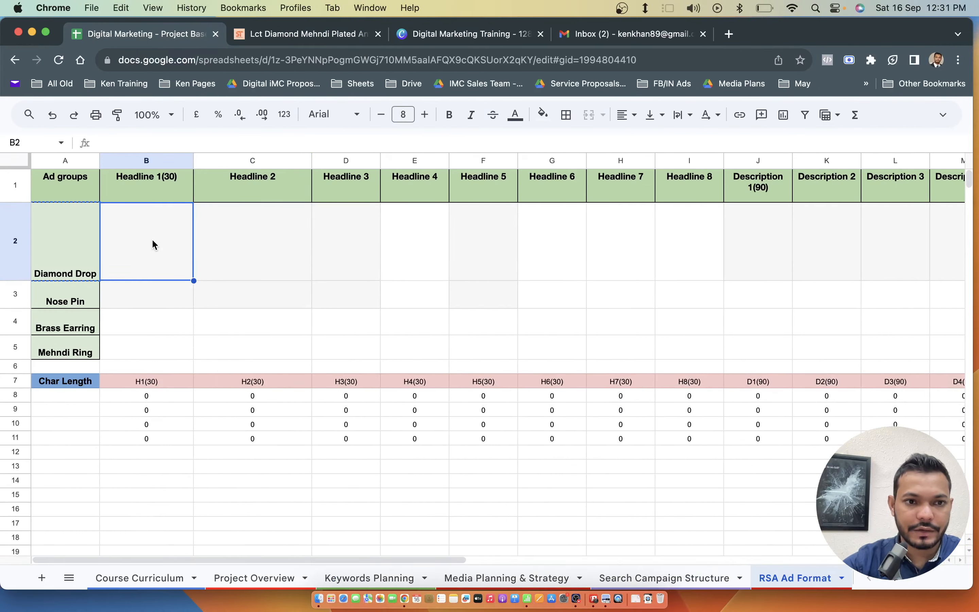
- Copy the headline "Shop the Finest Selection" from Responsive Search Ad 1 into the Headline 2 cell C2
key("ctrl+Right")
triple_click(374, 265)
key("ctrl+c")
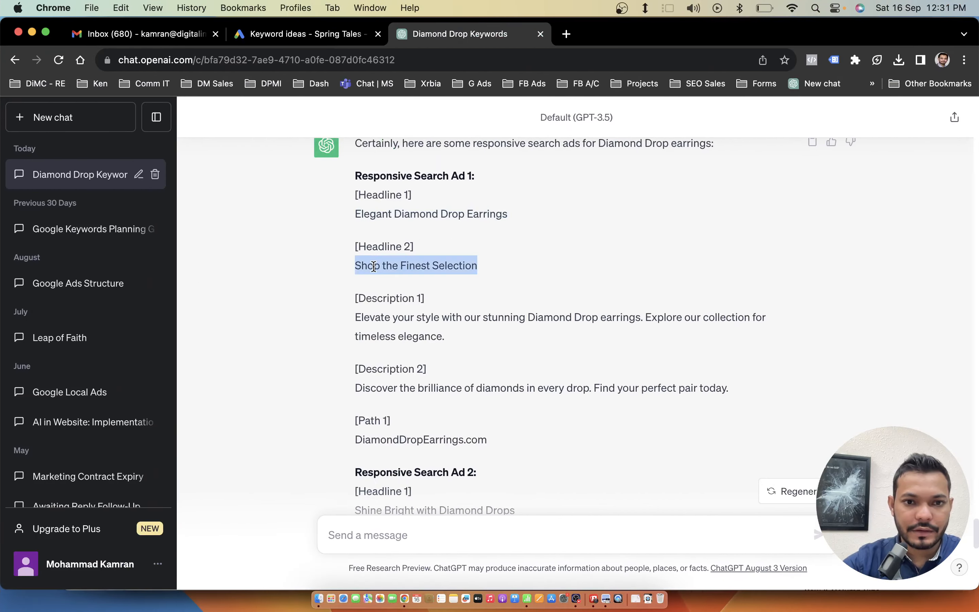
key("ctrl+Left")
left_click(283, 248)
key("ctrl+v")
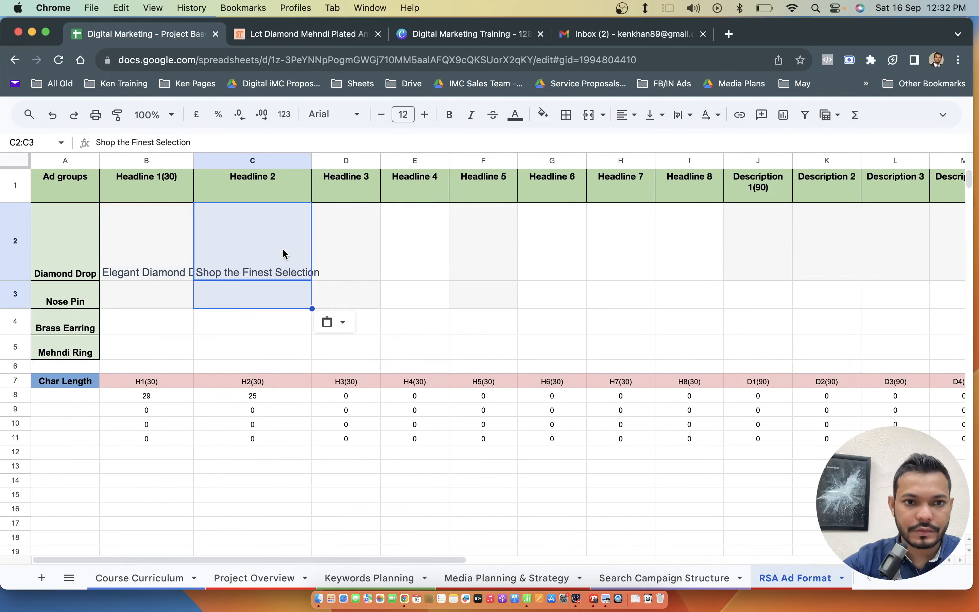
- Copy the headline "Shine Bright with Diamond Drops" from Responsive Search Ad 2 into the Headline 3 cell D2
key("ctrl+Right")
scroll(422, 396, "down", 4)
triple_click(415, 396)
key("ctrl+c")
key("ctrl+Left")
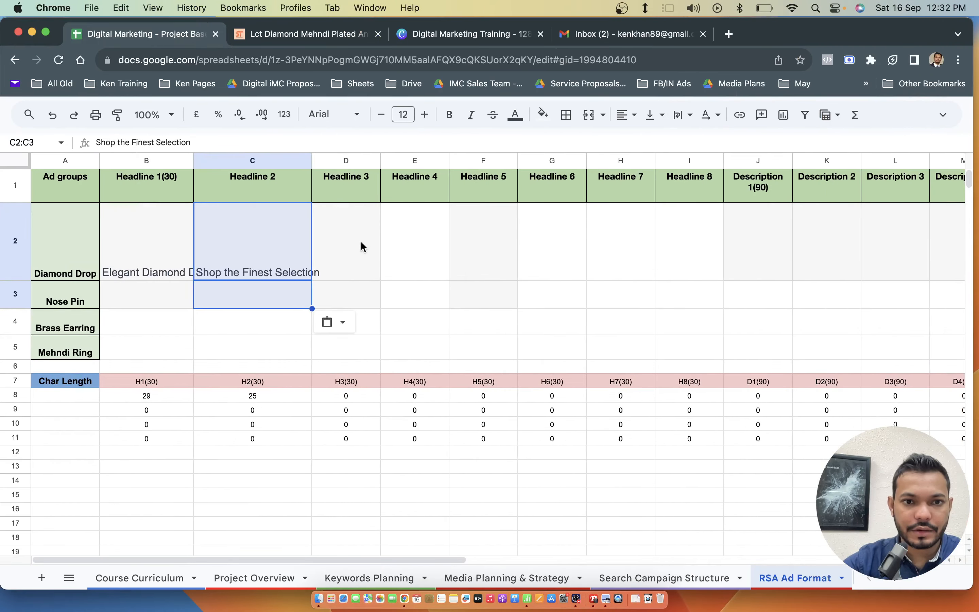
left_click(349, 249)
key("ctrl+v")
- Copy the headline "Experience Luxury Earrings" from Responsive Search Ad 2 into the Headline 4 cell E2
key("ctrl+Right")
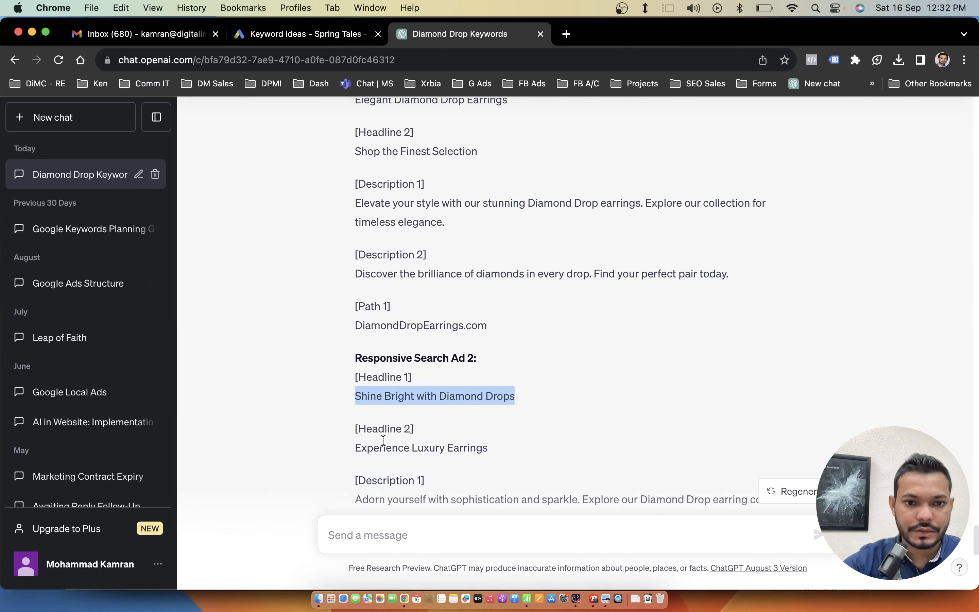
triple_click(382, 446)
key("ctrl+c")
key("ctrl+Left")
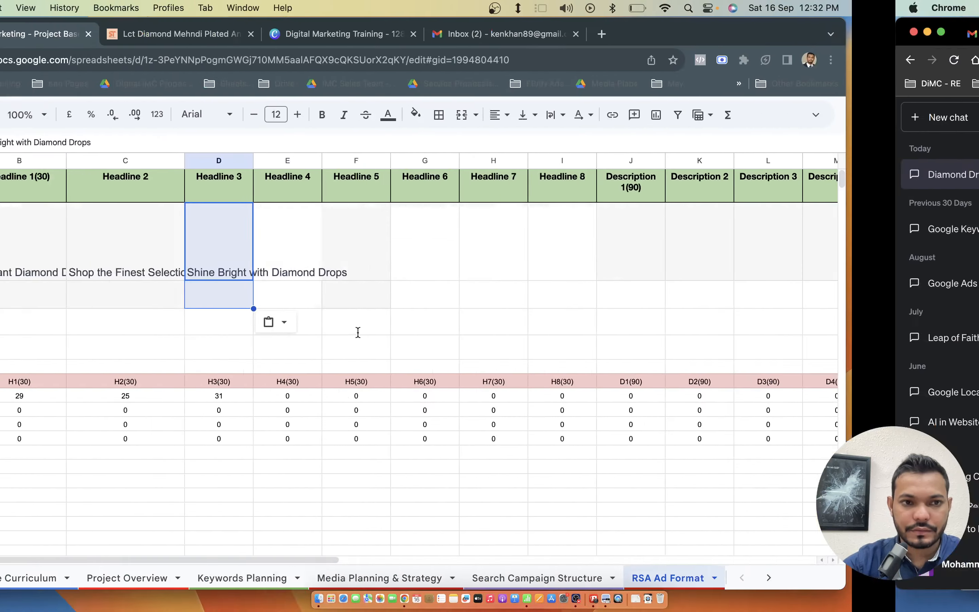
left_click(419, 319)
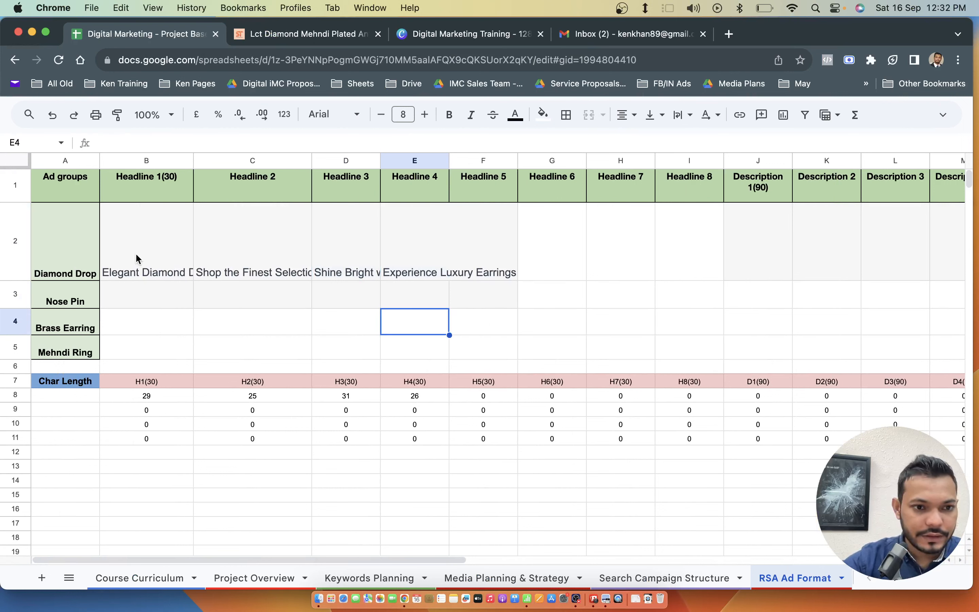
- Re-enter the character-count formula =len(B2) in B8, picking the Headline 1 cell as its reference
left_click(154, 397)
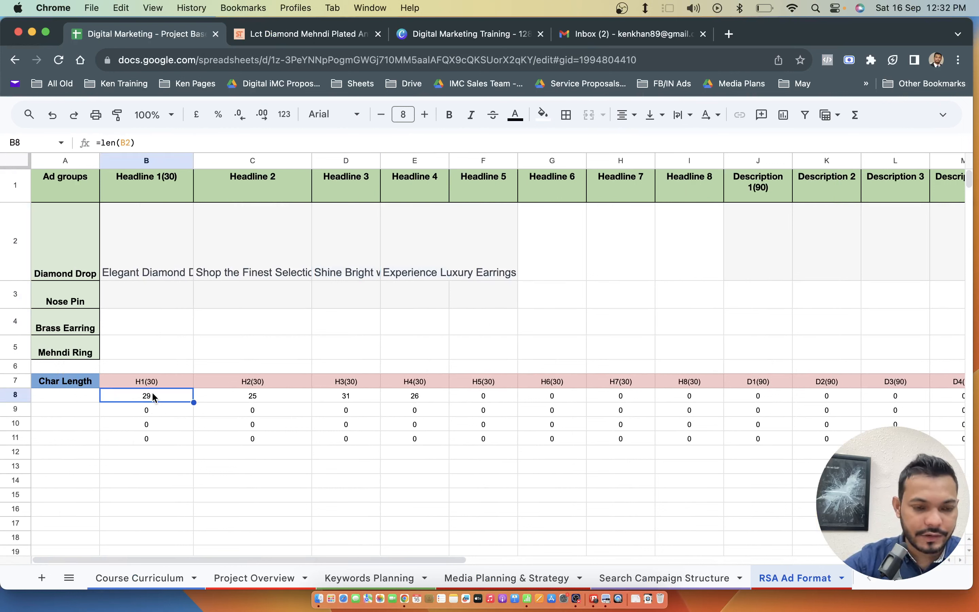
double_click(153, 397)
key("Left")
key("Left")
key("Left")
key("Left")
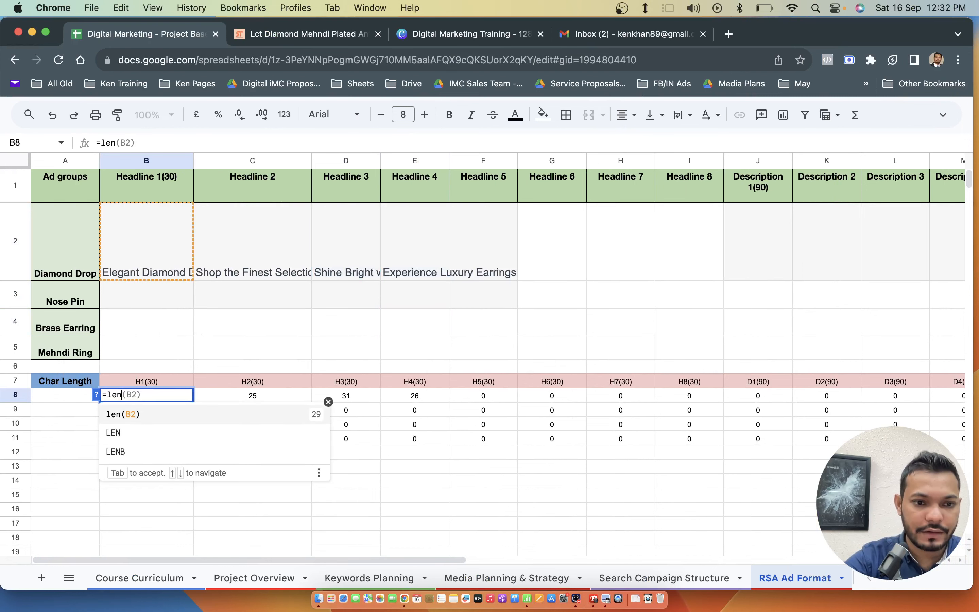
key("Delete")
key("Delete")
key("Delete")
left_click(164, 251)
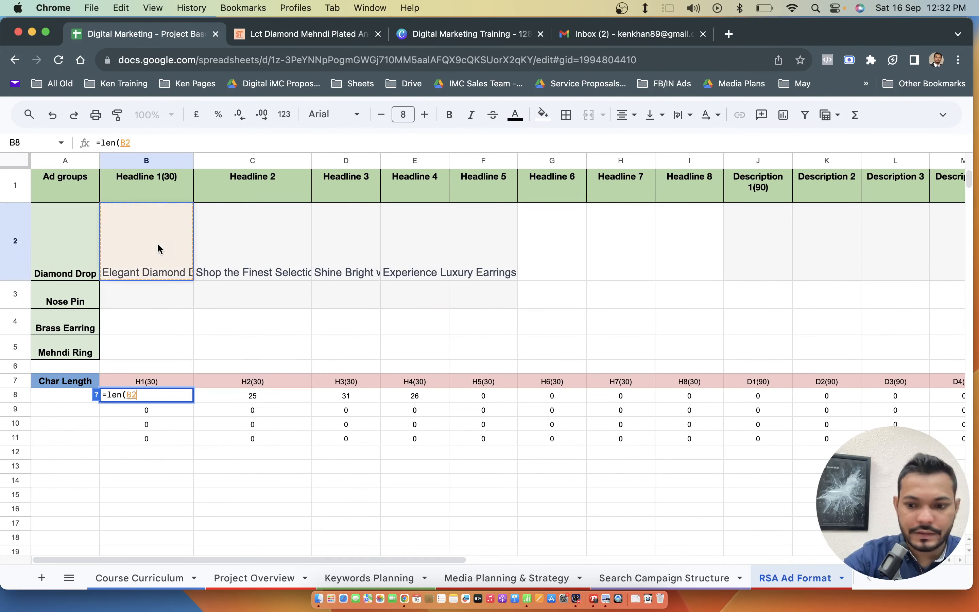
key("Return")
left_click(154, 395)
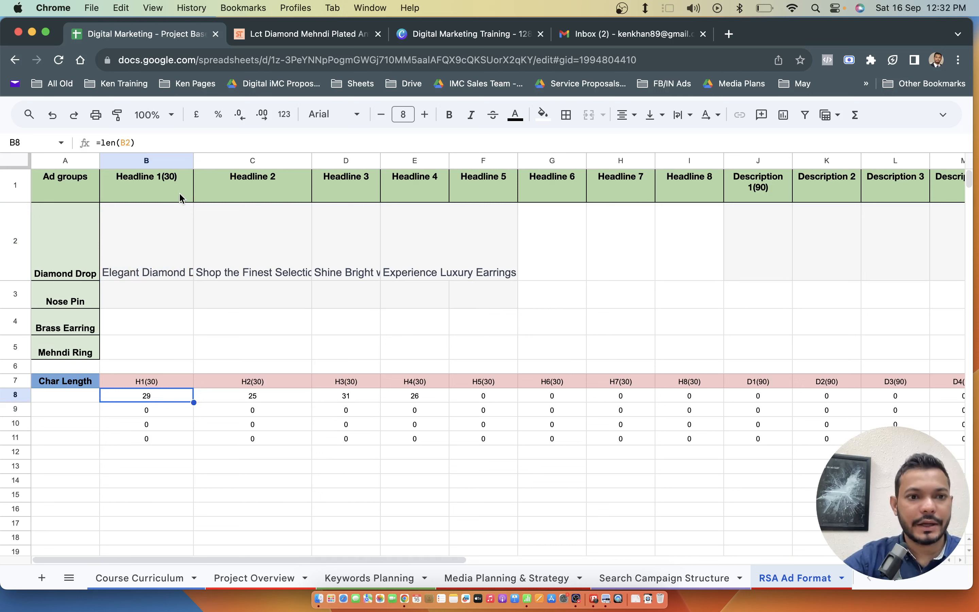
- Copy the Description 1 text beginning "Elevate your style" from Responsive Search Ad 1 into J2 for Diamond Drop
left_click(771, 199)
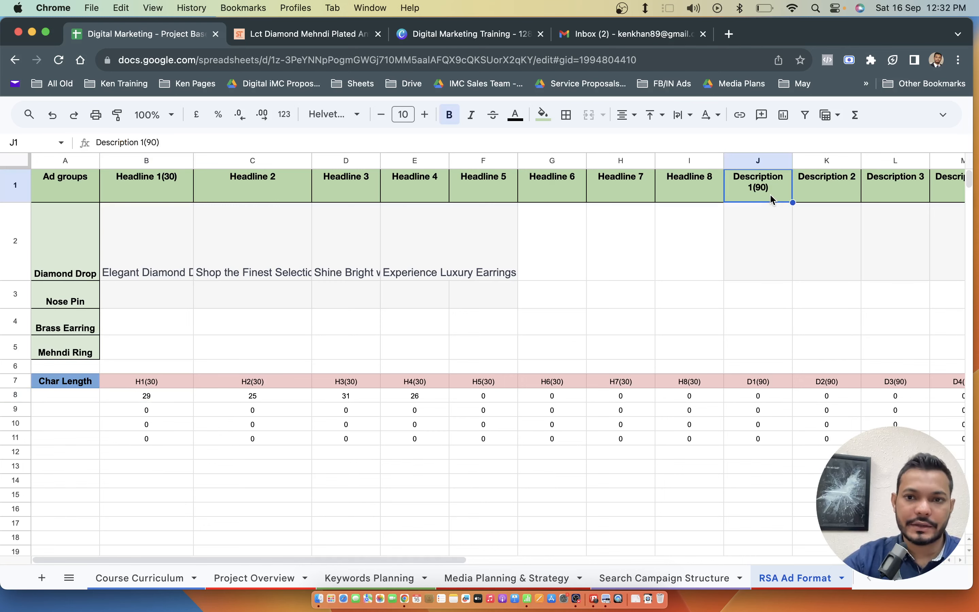
key("ctrl+Right")
scroll(594, 330, "up", 5)
left_click_drag(357, 300, 445, 316)
key("super+c")
key("ctrl+Left")
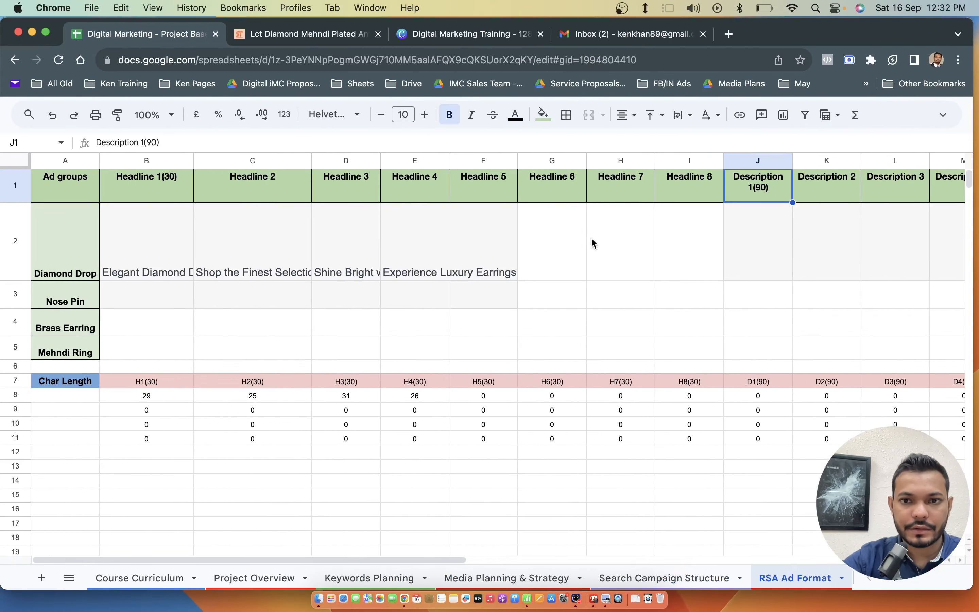
left_click(745, 236)
key("super+v")
- Copy "Discover the brilliance of diamonds in every drop. Find your perfect pair today." into the Description 2 cell K2
key("ctrl+Right")
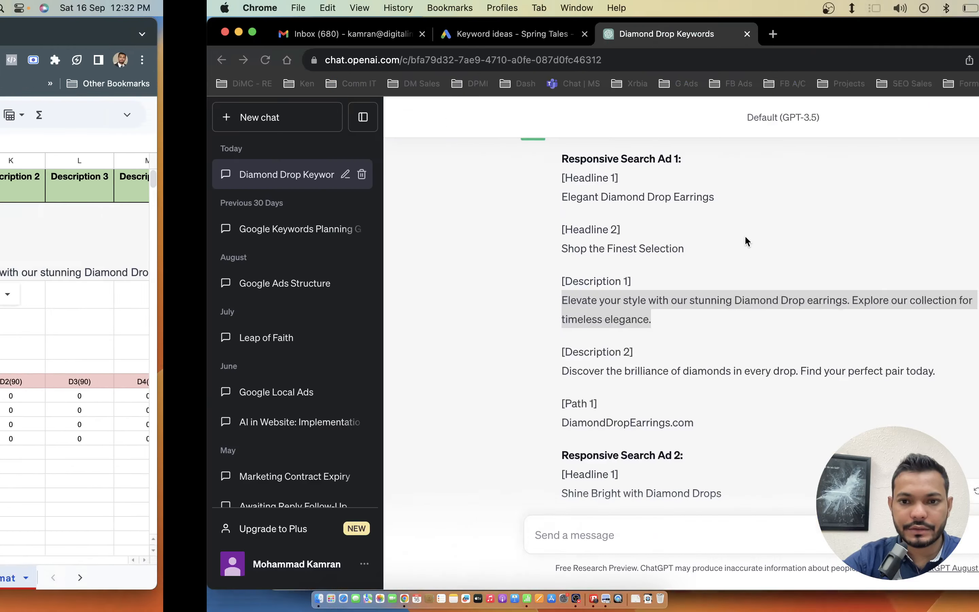
left_click_drag(356, 366, 729, 372)
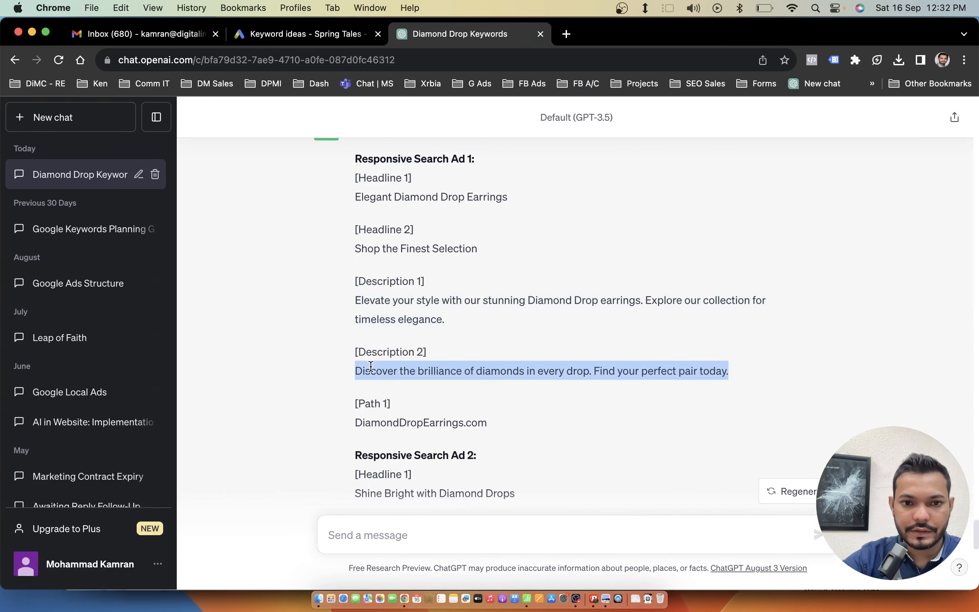
key("super+c")
key("ctrl+Left")
left_click(833, 247)
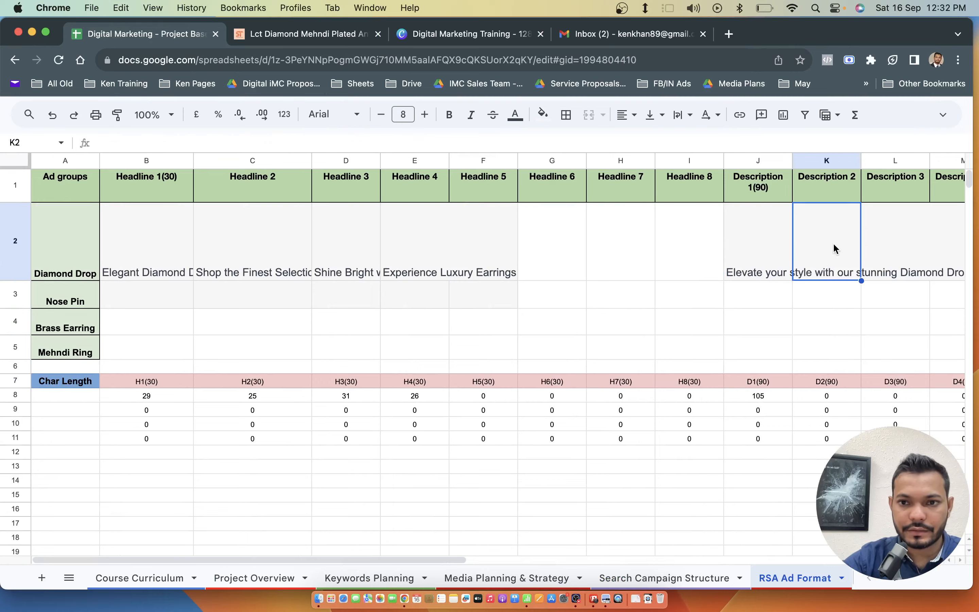
key("super+v")
- Copy the Description 1 text of Responsive Search Ad 2, beginning "Adorn yourself with sophistication", into the Description 3 cell L2
key("ctrl+Right")
scroll(495, 384, "down", 6)
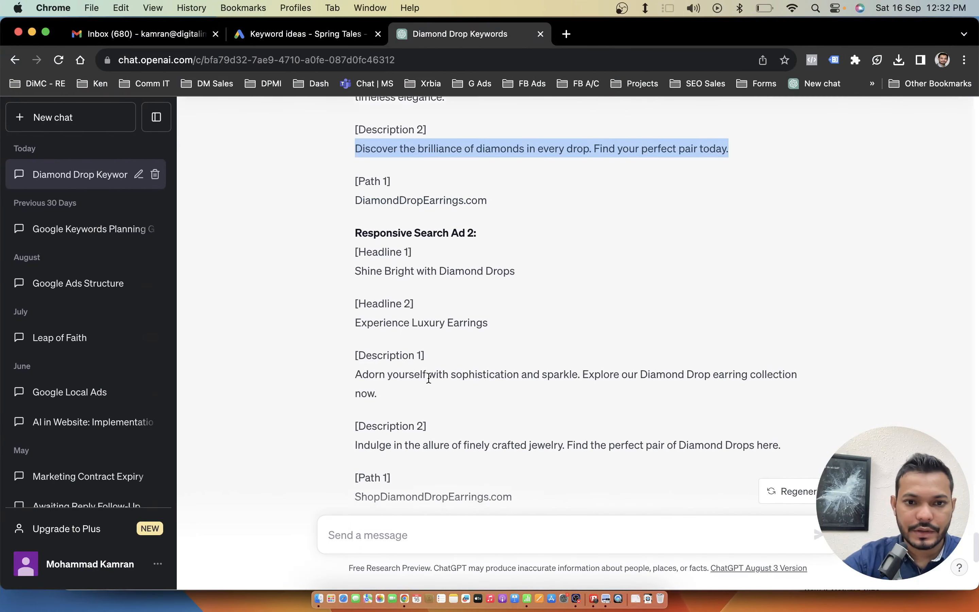
double_click(392, 356)
triple_click(392, 357)
key("super+c")
key("ctrl+Right")
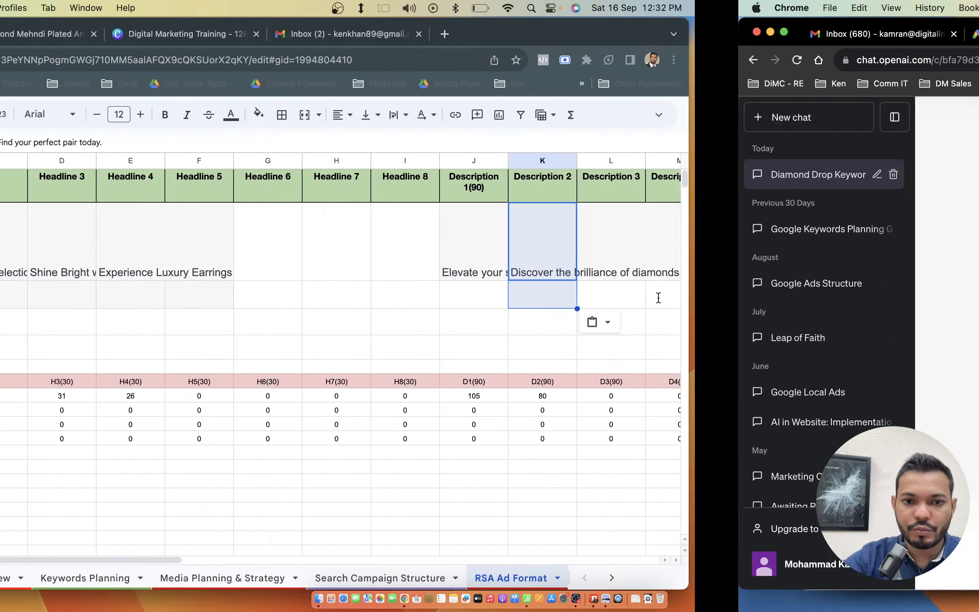
left_click(881, 239)
key("super+v")
- Copy "Indulge in the allure of finely crafted jewelry. Find the perfect pair of Diamond Drops here." into the Description 4 cell M2
key("ctrl+Right")
triple_click(391, 425)
key("super+c")
key("ctrl+Right")
scroll(693, 259, "right", 5)
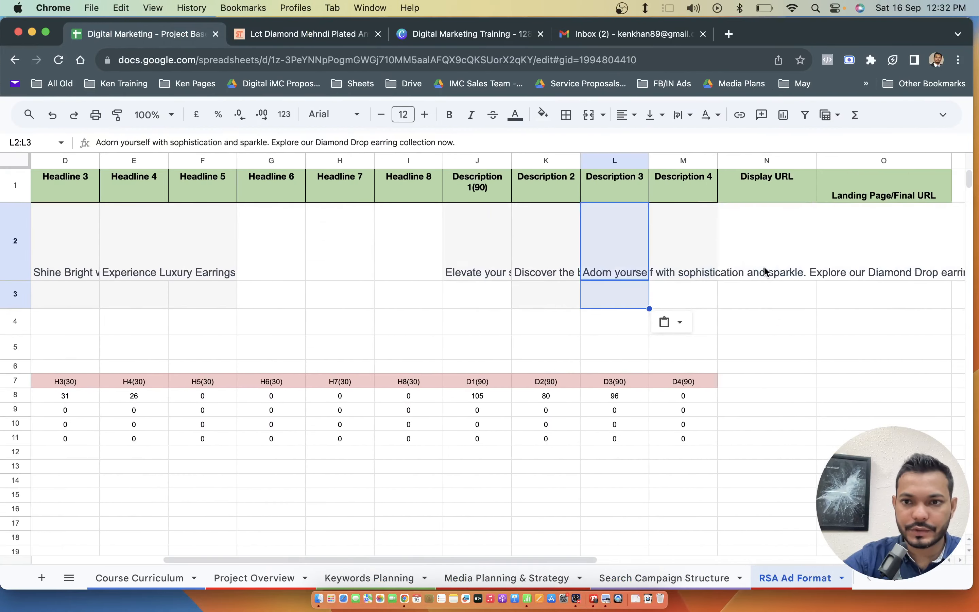
left_click(702, 251)
key("super+v")
left_click(733, 322)
scroll(404, 287, "left", 5)
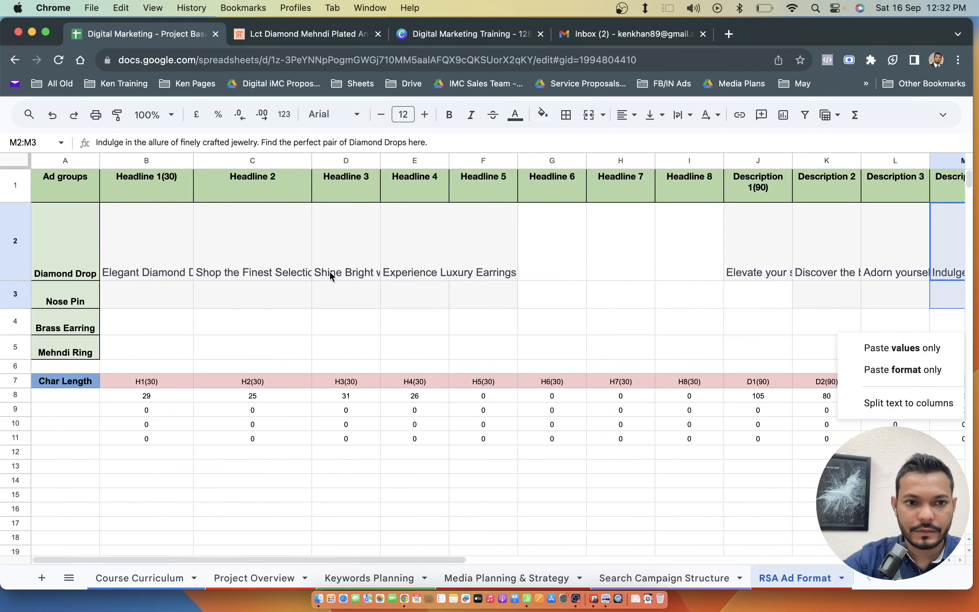
- Wrap the text in the whole Diamond Drop row and reduce its font size to 7
left_click(15, 271)
left_click(683, 115)
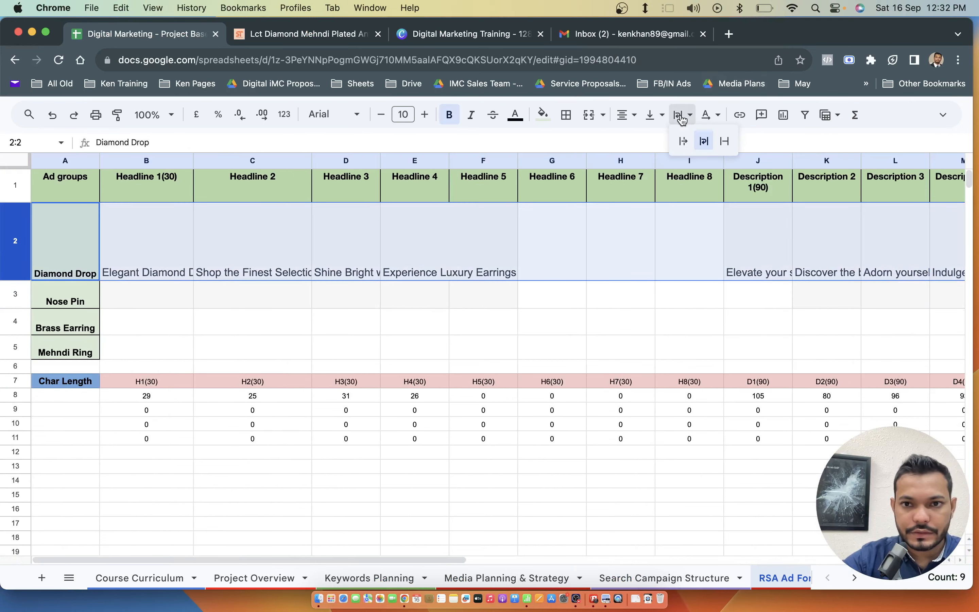
left_click(702, 144)
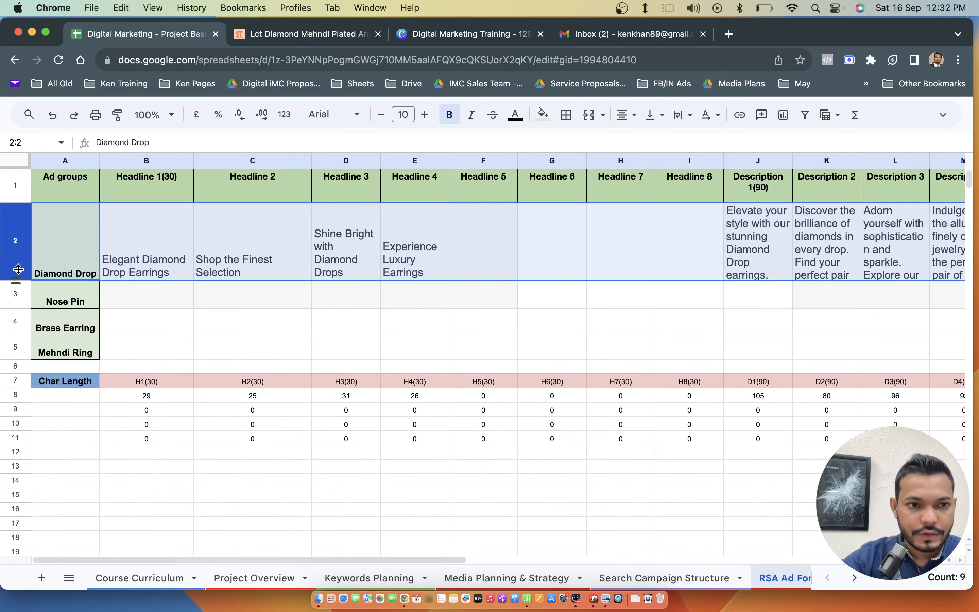
left_click(380, 115)
left_click(381, 114)
left_click(381, 114)
scroll(537, 270, "right", 5)
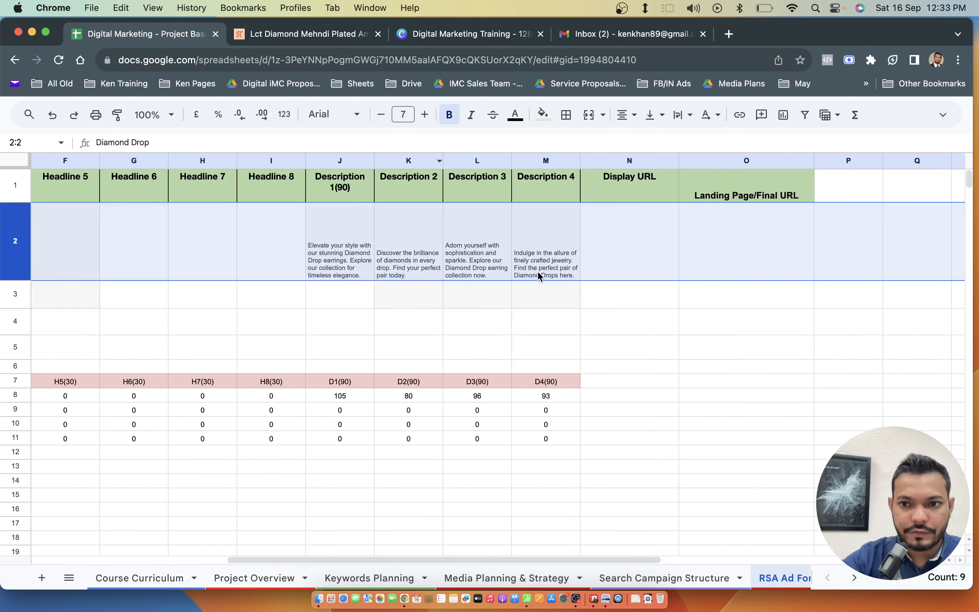
scroll(559, 312, "down", 1)
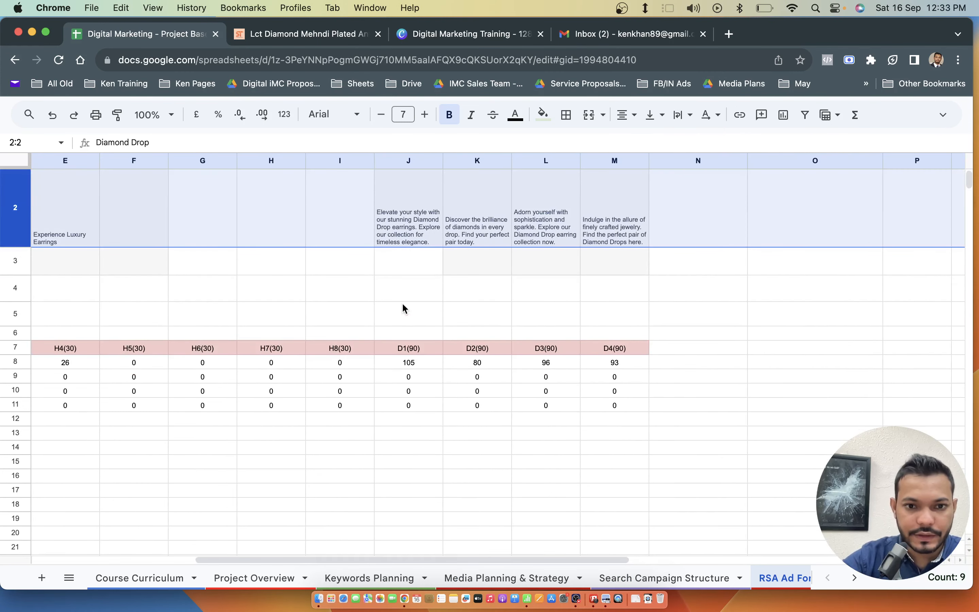
- Shorten Description 1 in J2 to "Elevate your style with our stunning Diamond Drop earrings."
left_click(407, 240)
left_click(406, 364)
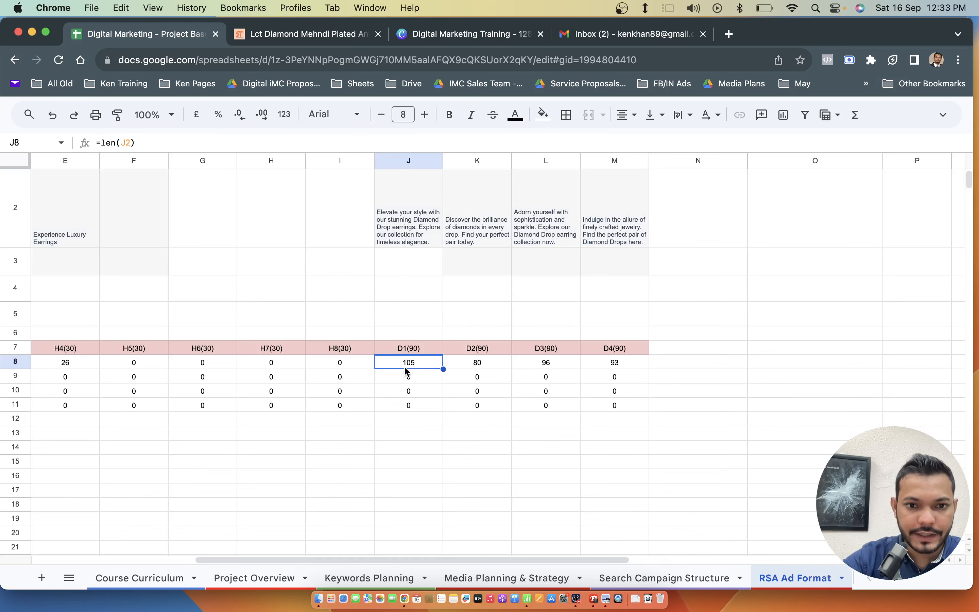
left_click(410, 212)
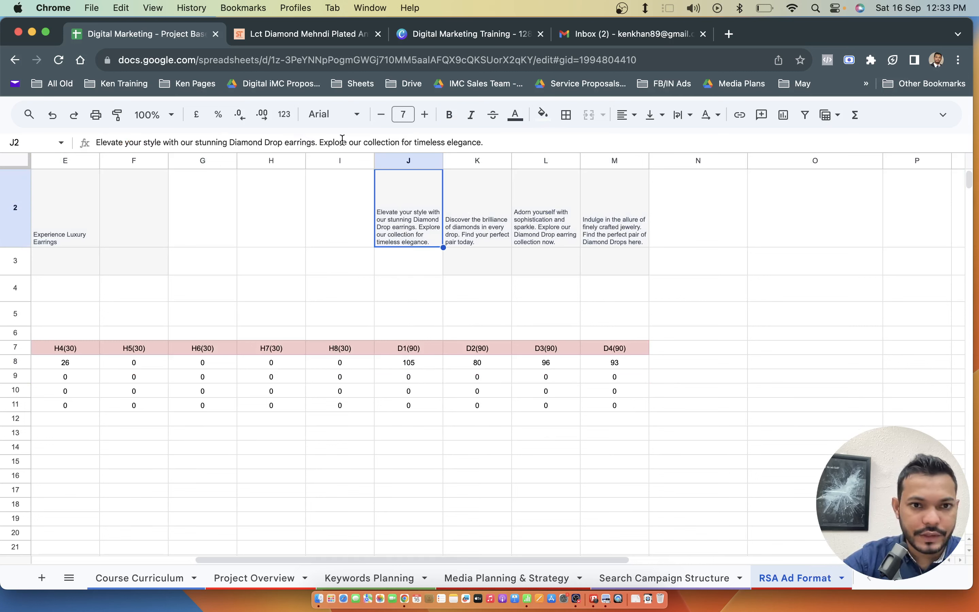
left_click_drag(318, 141, 529, 141)
key("BackSpace")
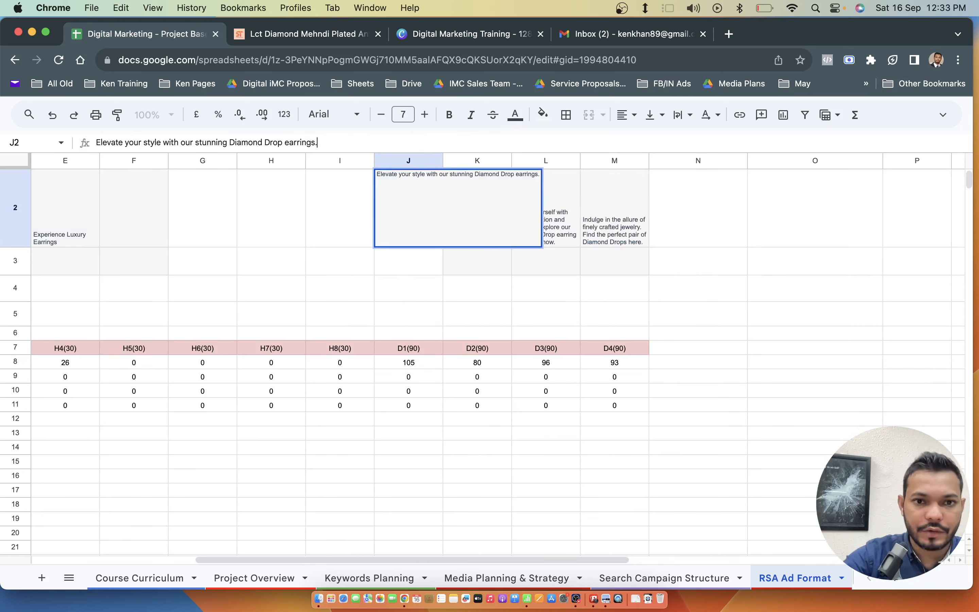
key("Return")
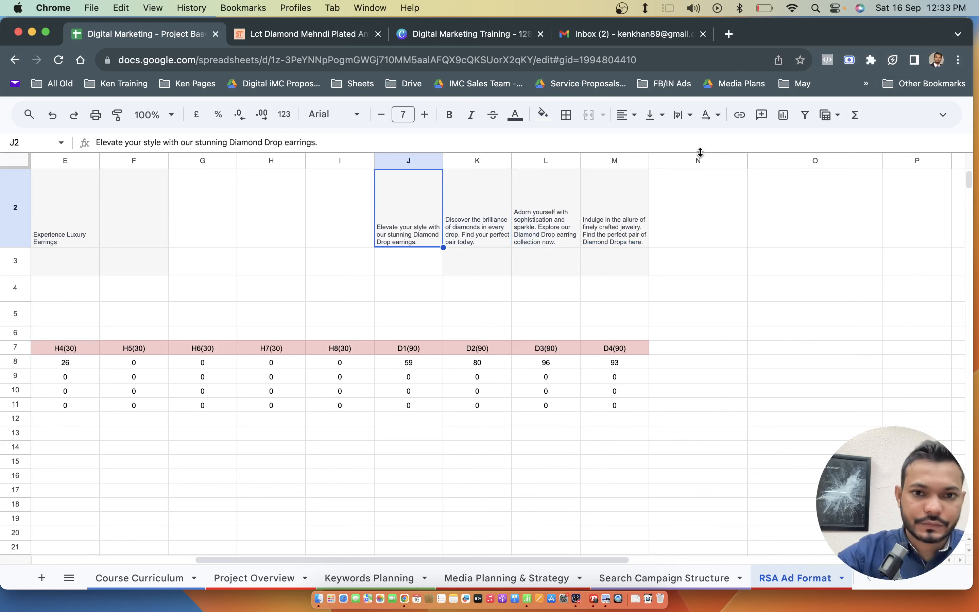
- Review the ad groups in RSA Ad Format, the keywords in Search Campaign Structure and the campaign plan in Media Planning & Strategy
scroll(395, 257, "left", 5)
scroll(395, 257, "up", 2)
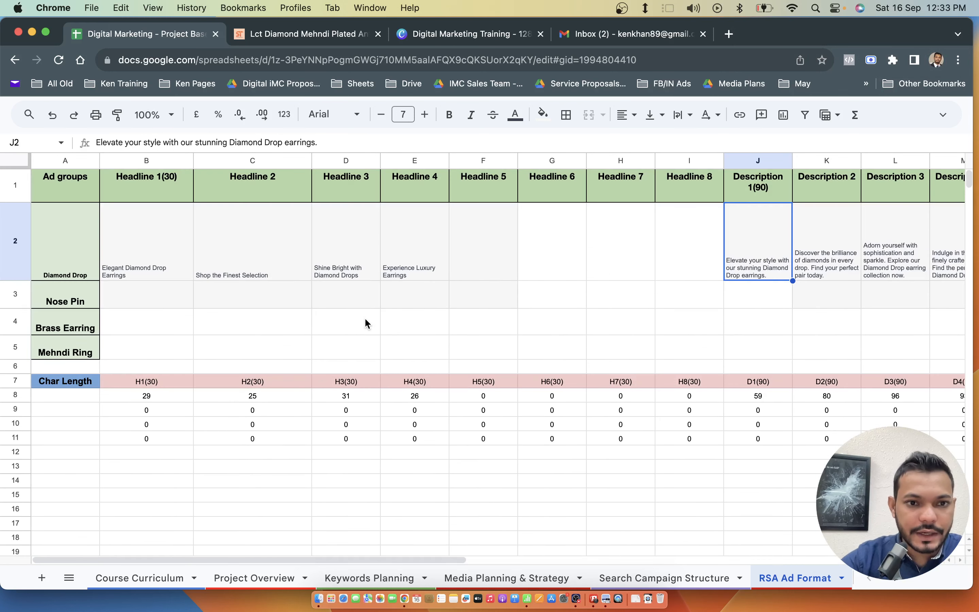
left_click(153, 289)
left_click(45, 270)
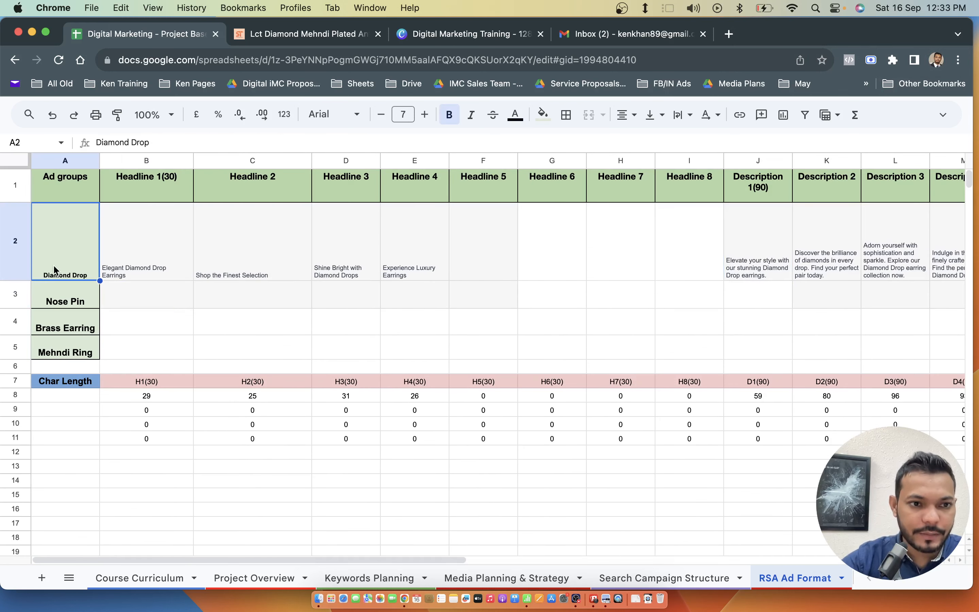
left_click(139, 306)
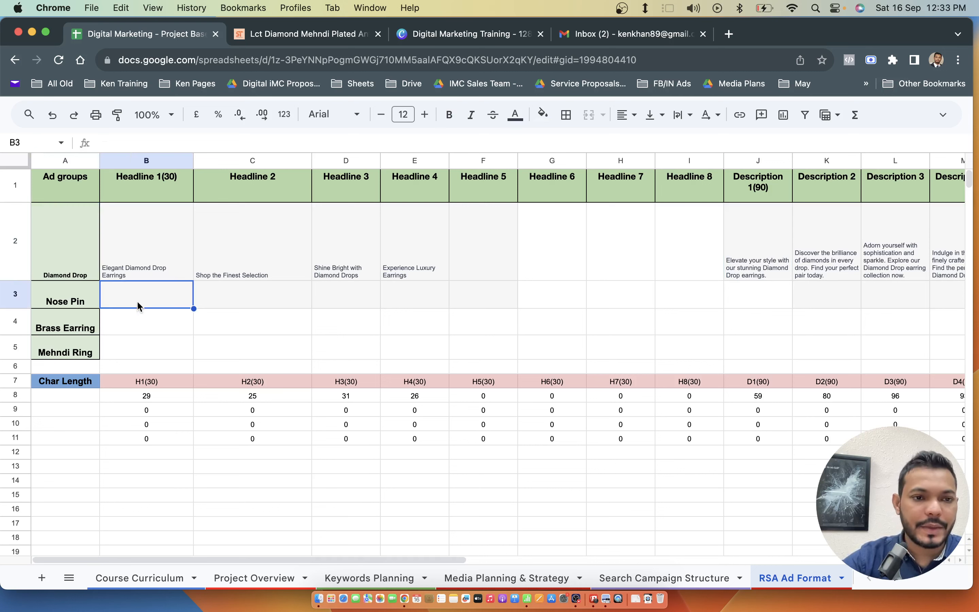
left_click(87, 330)
left_click(84, 352)
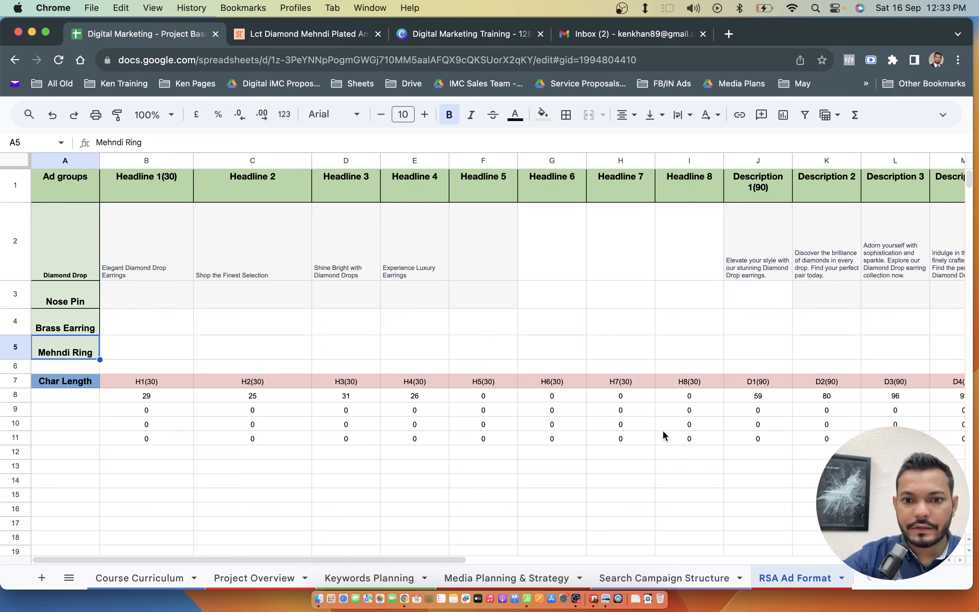
left_click(622, 575)
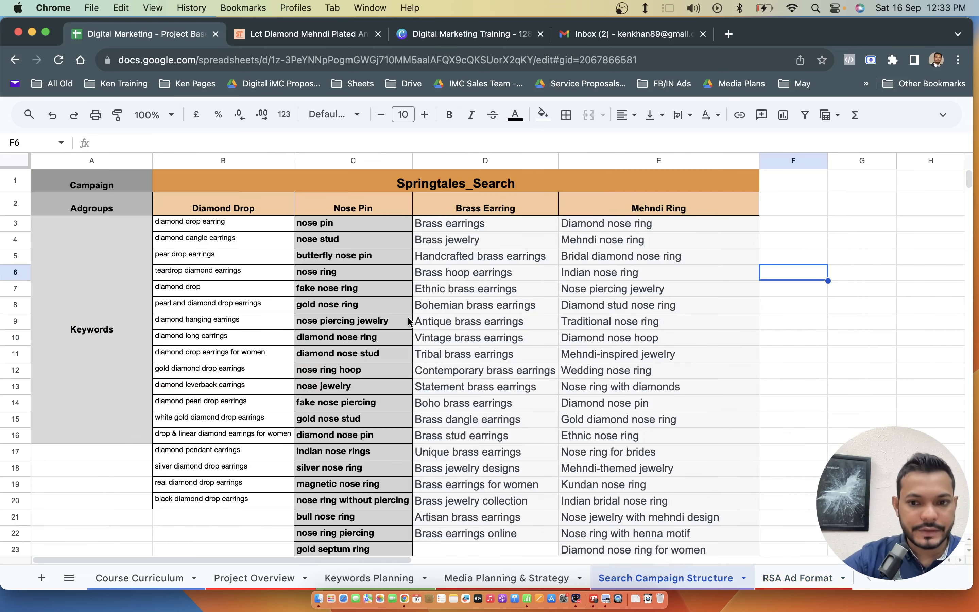
left_click(803, 578)
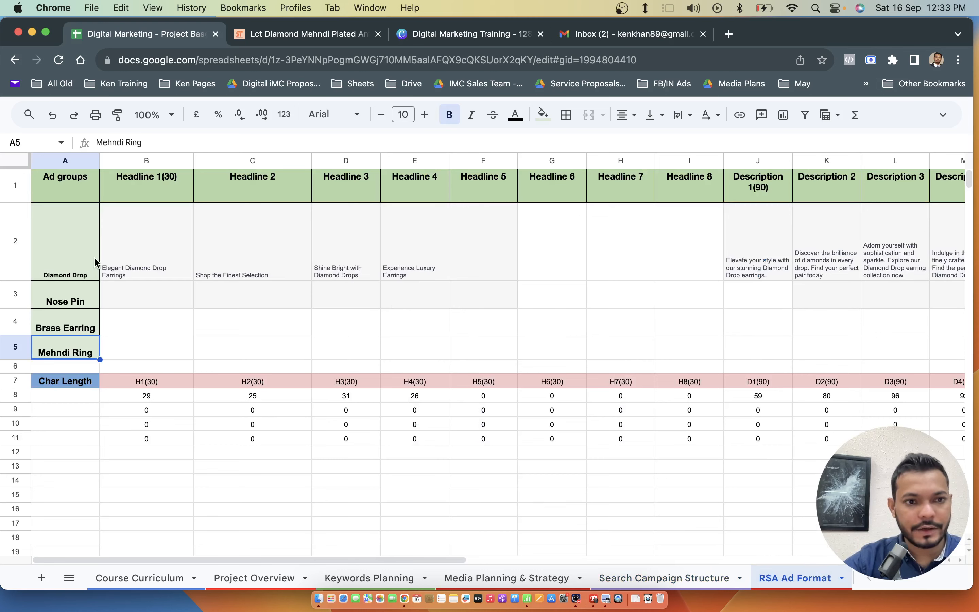
left_click(471, 574)
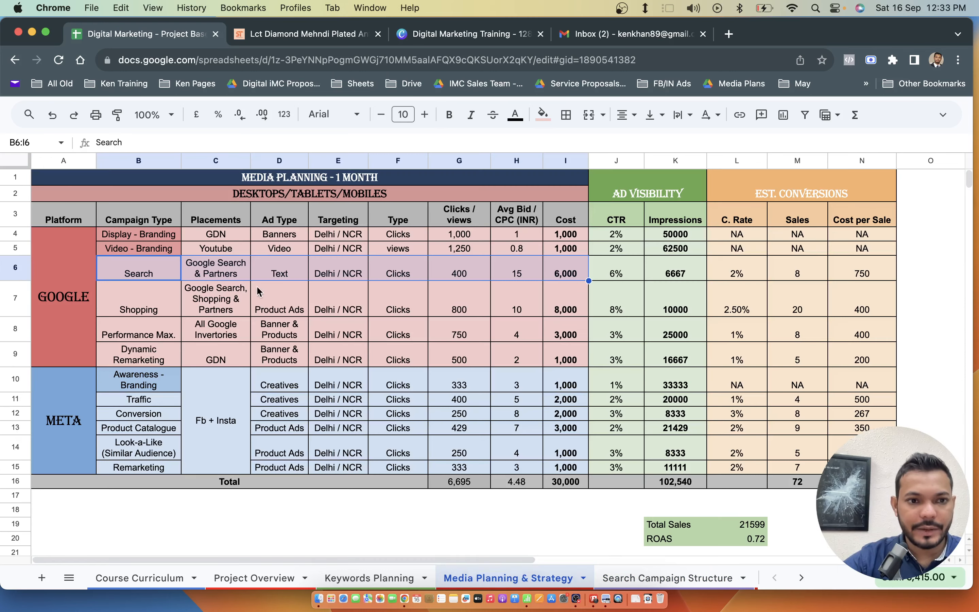
scroll(371, 231, "right", 15)
scroll(371, 231, "left", 15)
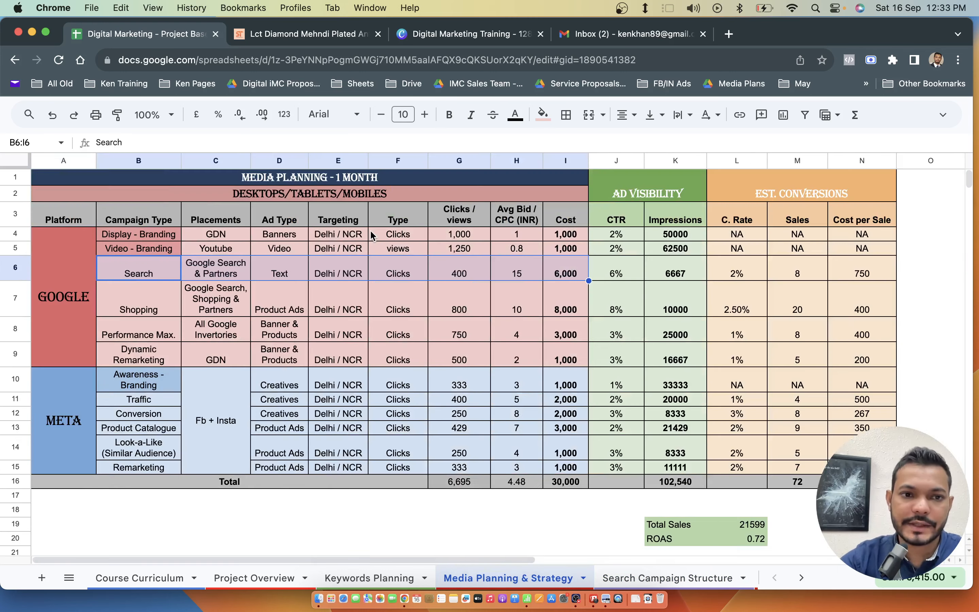
- Switch to Google Ads, leave the keyword ideas page and start a new campaign for the Spring Tales account
key("ctrl+Right")
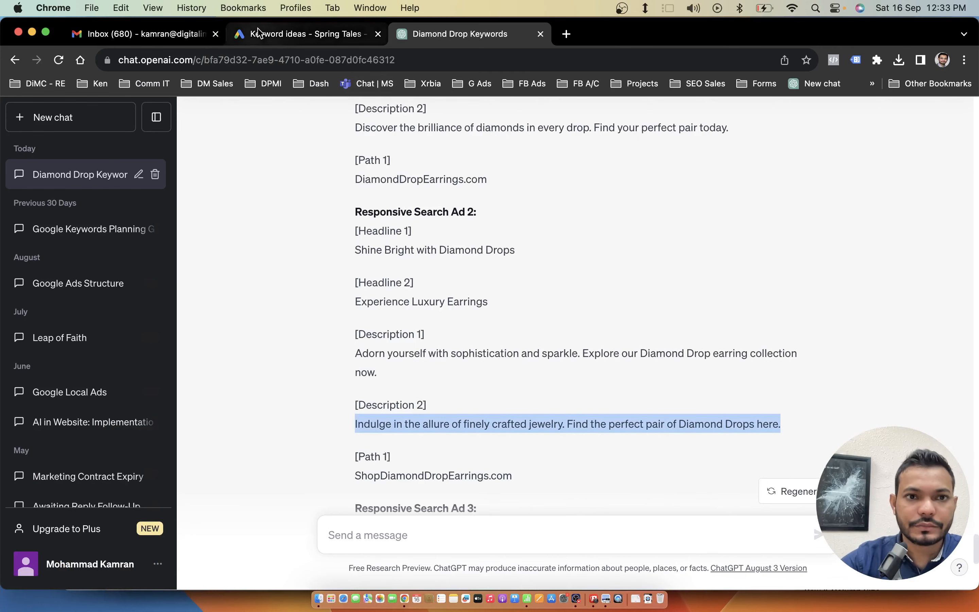
left_click(259, 34)
left_click(22, 118)
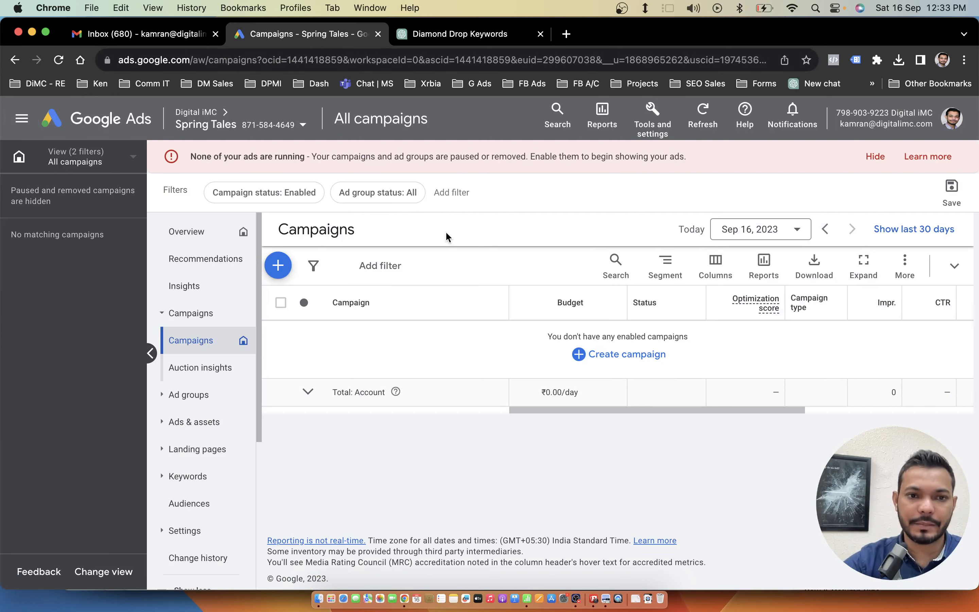
left_click(279, 268)
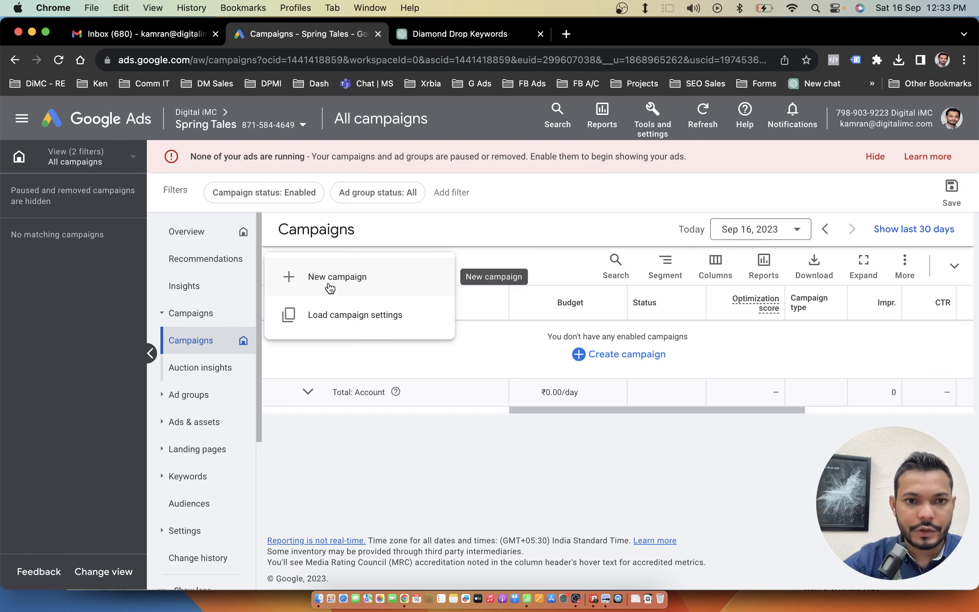
left_click(329, 279)
- Choose Sales as the campaign objective and continue with the account-default Purchases conversion goal
scroll(330, 285, "down", 3)
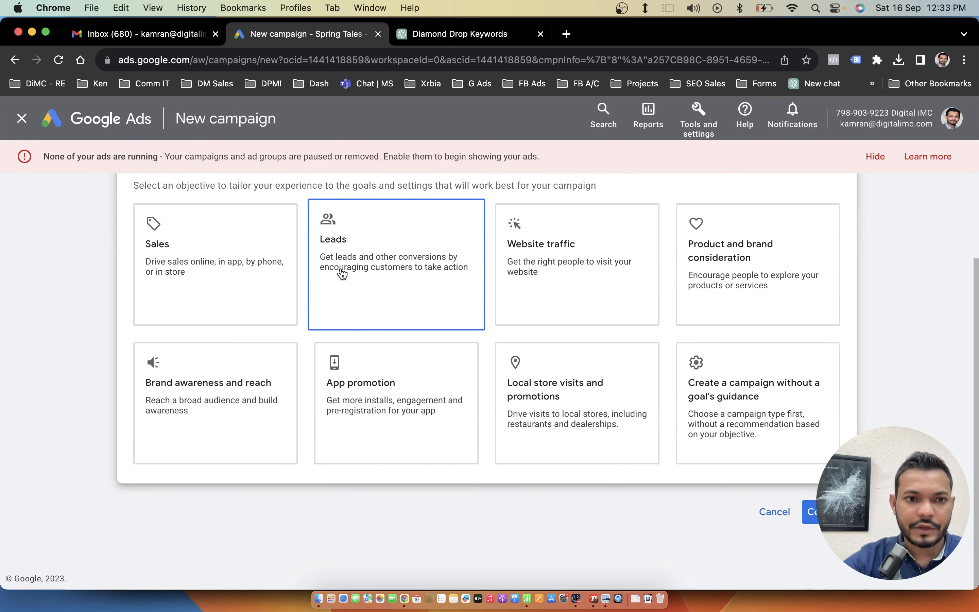
scroll(339, 269, "up", 2)
left_click(409, 303)
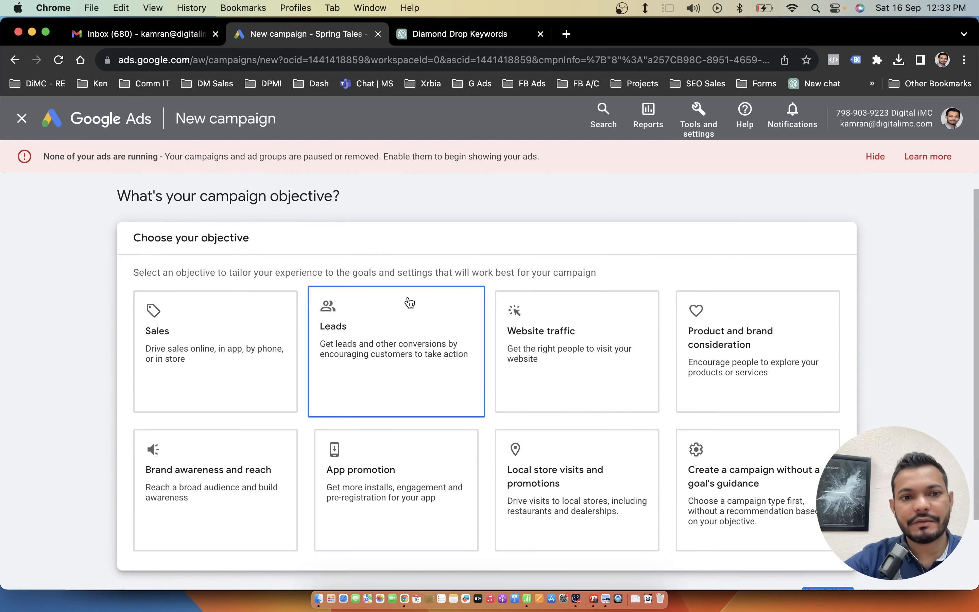
left_click(247, 330)
scroll(247, 330, "down", 6)
left_click(750, 267)
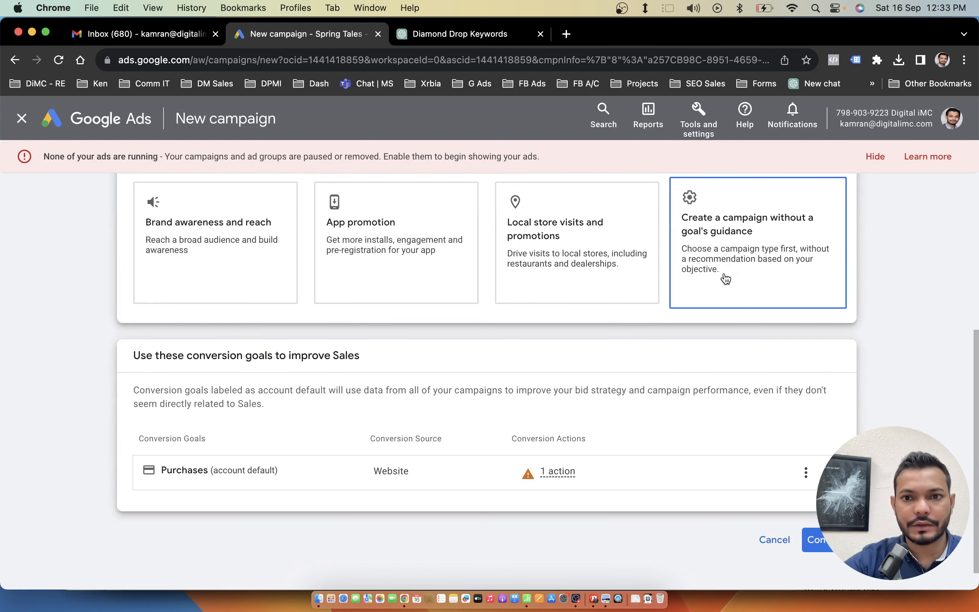
scroll(749, 263, "up", 5)
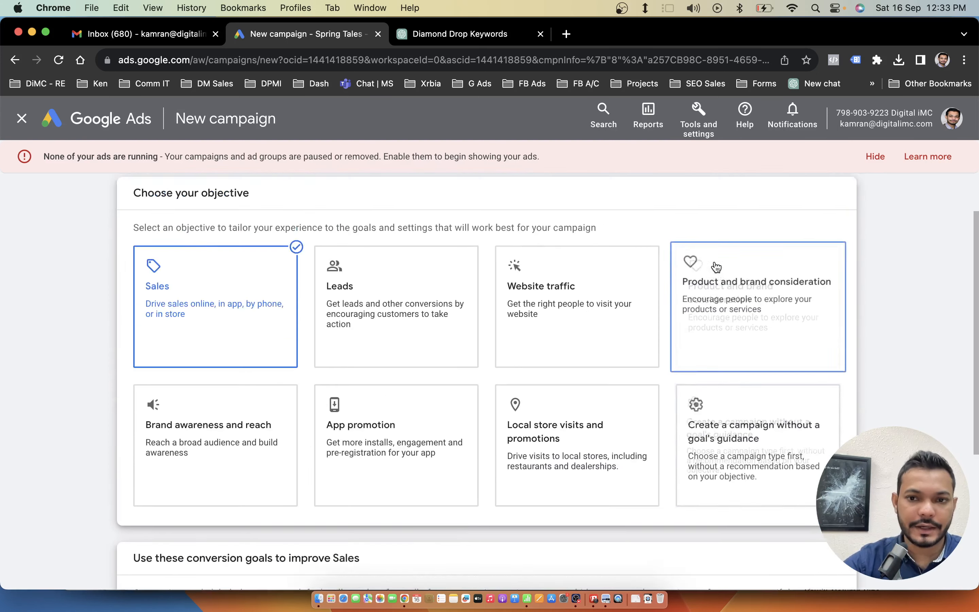
scroll(380, 306, "down", 6)
scroll(306, 313, "up", 3)
left_click(262, 267)
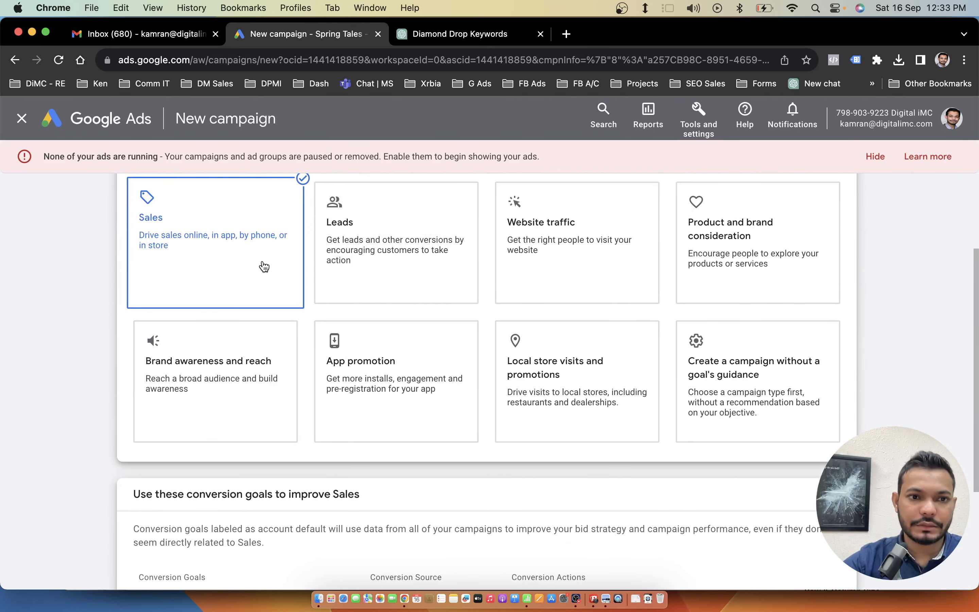
scroll(411, 262, "down", 4)
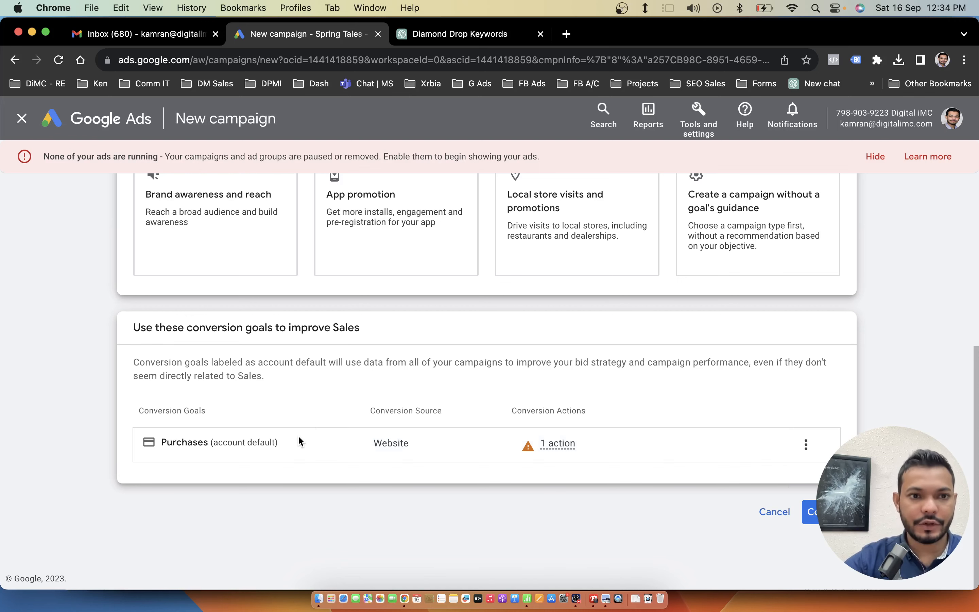
left_click(803, 508)
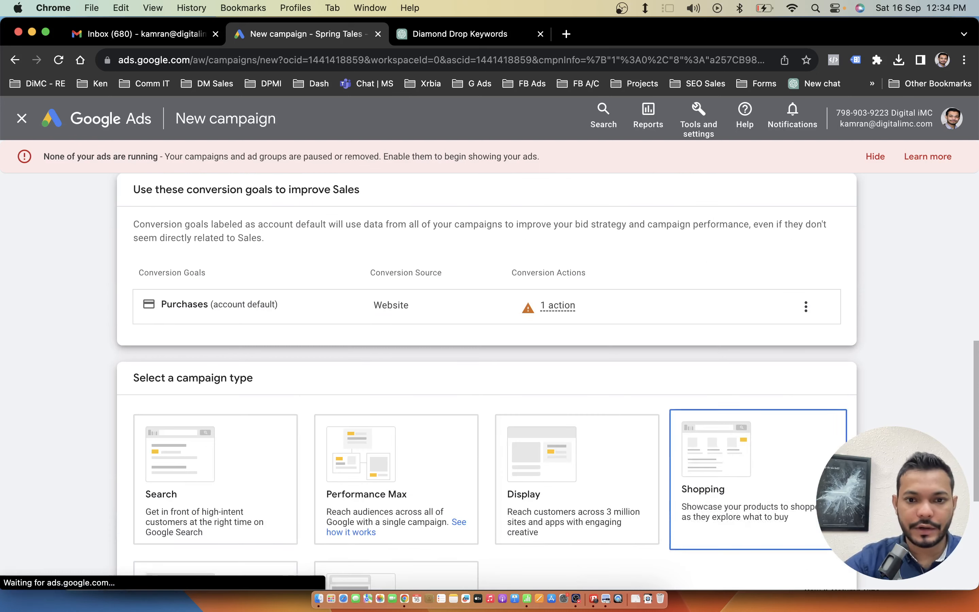
- Select Search as the campaign type and Website visits as the way to reach the goal
left_click(276, 343)
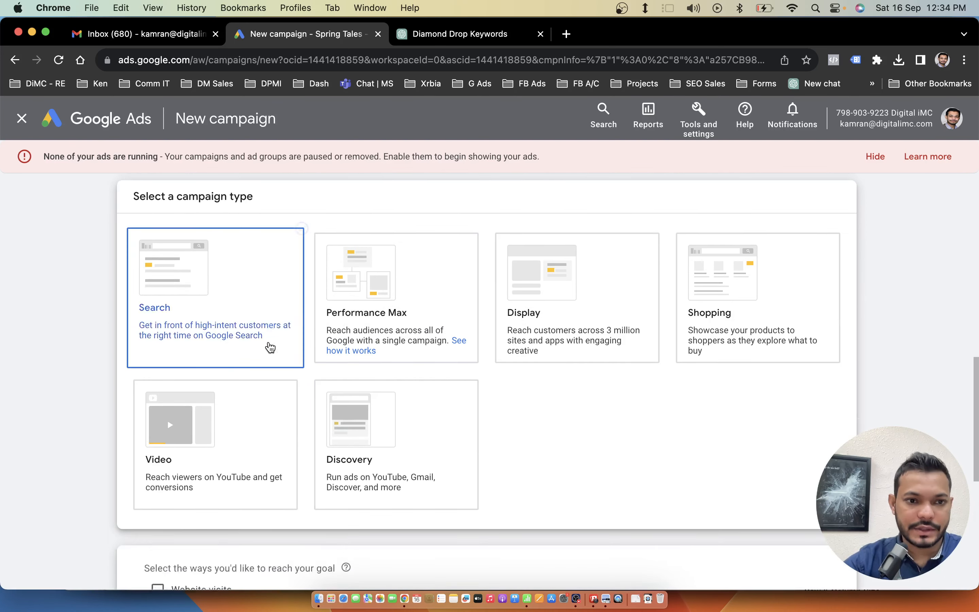
left_click(211, 233)
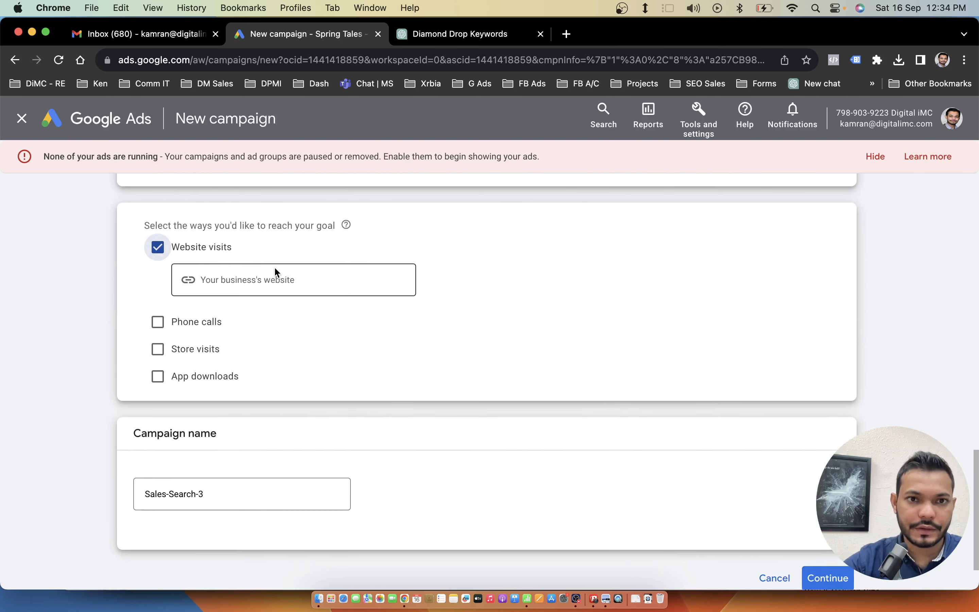
- Copy the Spring Tales store's homepage address, springtales.shop, and enter it as the business website for the campaign's website visits
key("ctrl+Left")
left_click(243, 39)
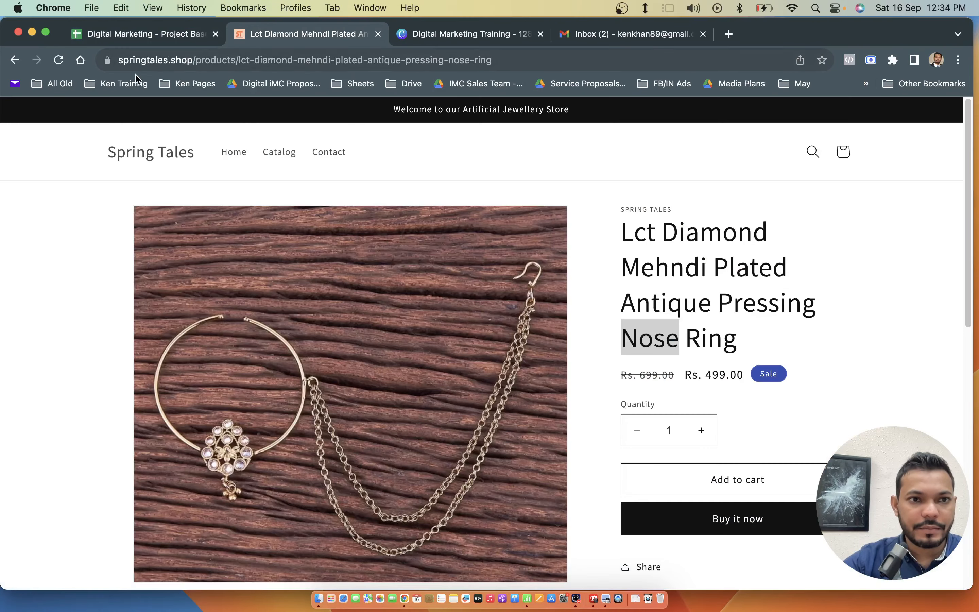
left_click(146, 151)
left_click(152, 61)
key("super+c")
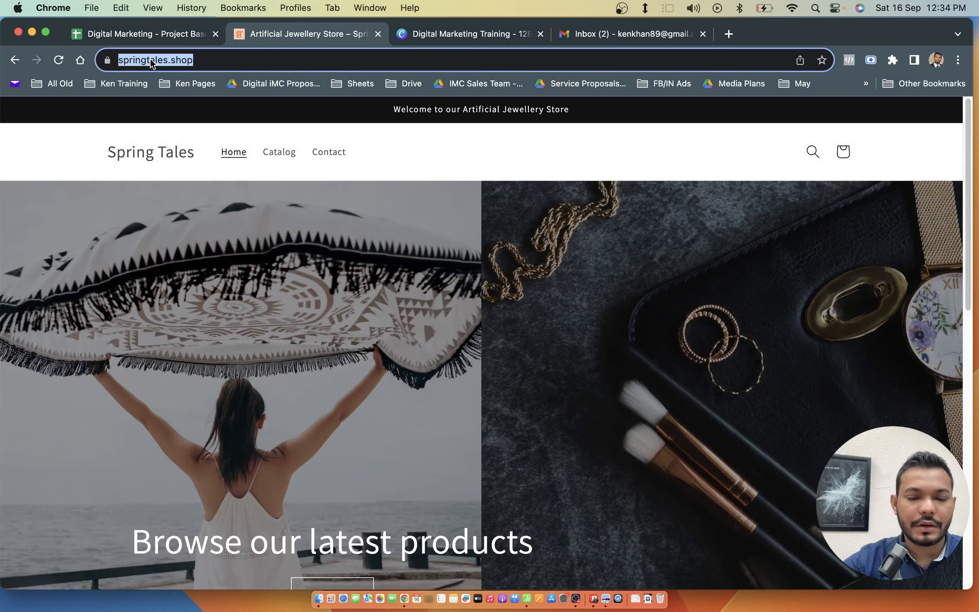
key("ctrl+Right")
left_click(218, 280)
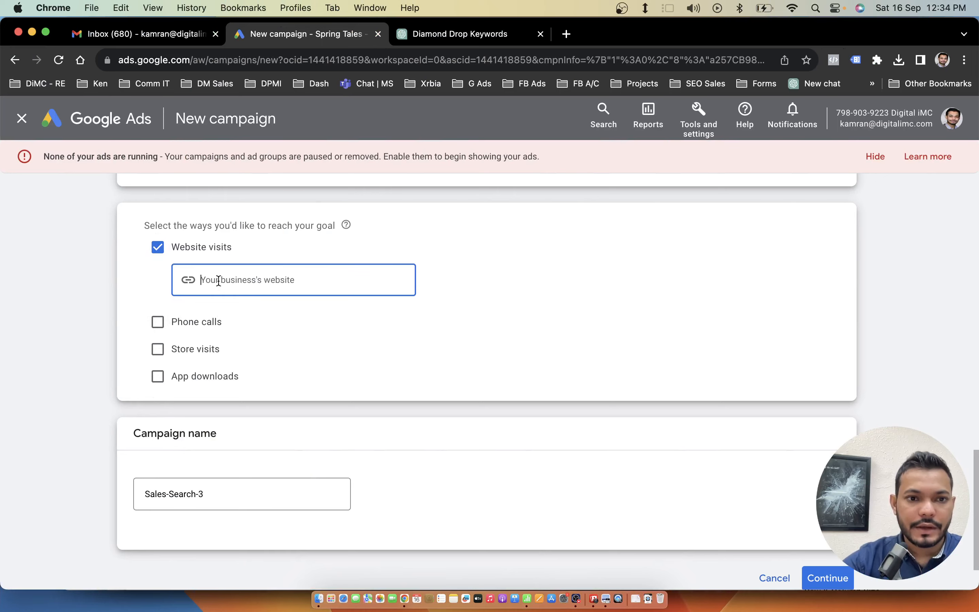
key("super+v")
left_click(351, 333)
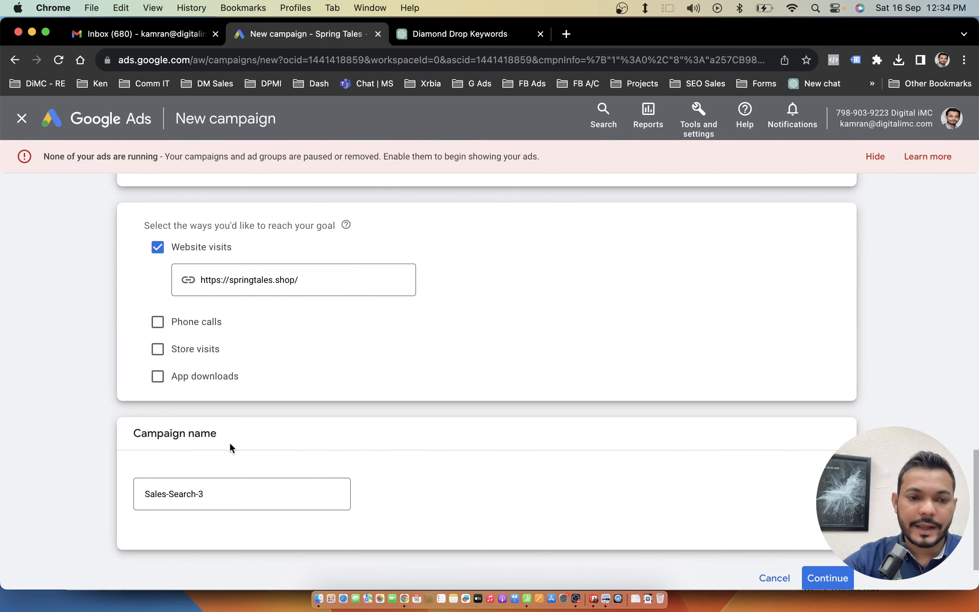
- Copy the campaign name Springtales_Search from the Search Campaign Structure sheet and return to the Google Ads campaign setup
key("ctrl+Left")
left_click(141, 33)
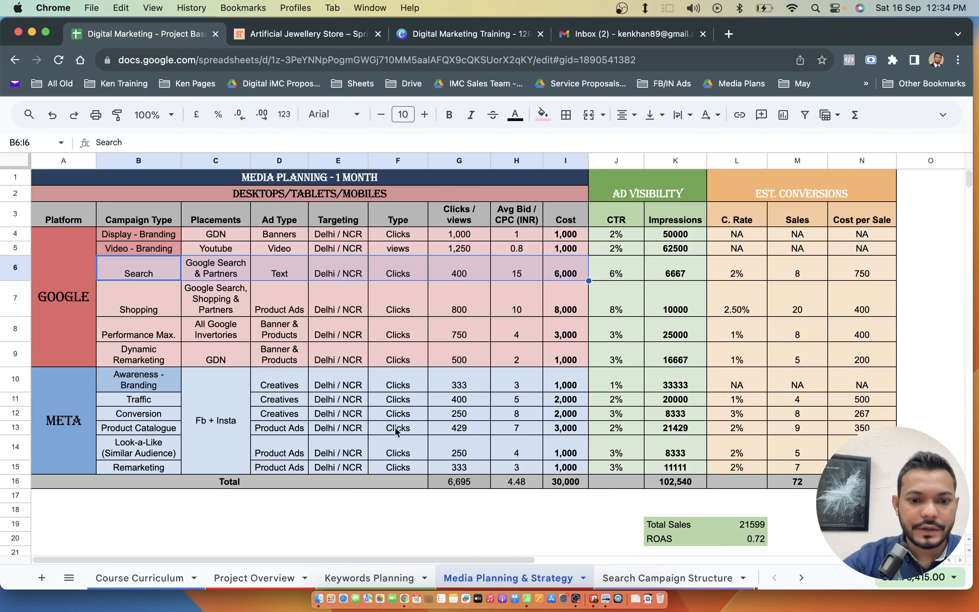
left_click(668, 578)
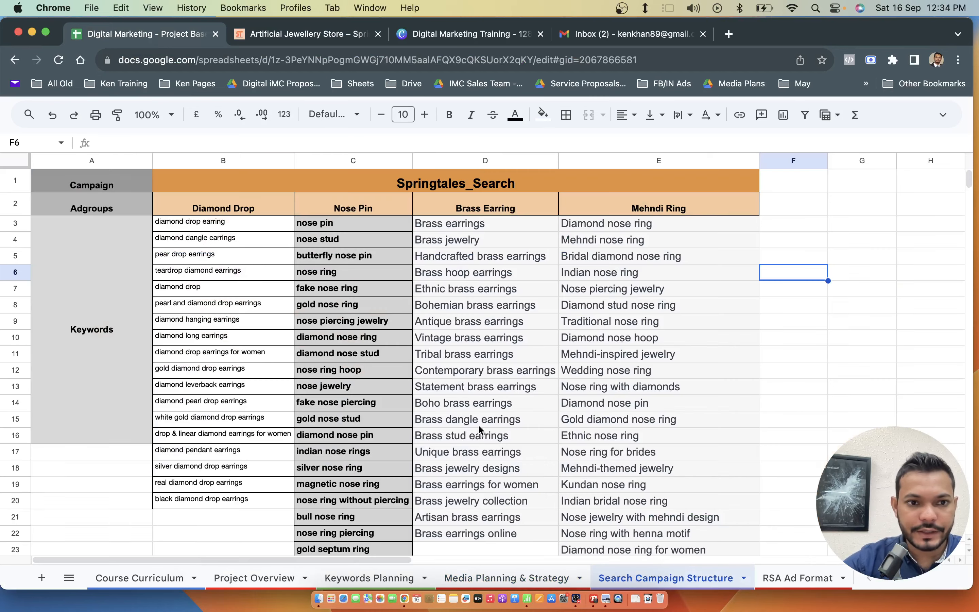
left_click(418, 184)
key("ctrl+Right")
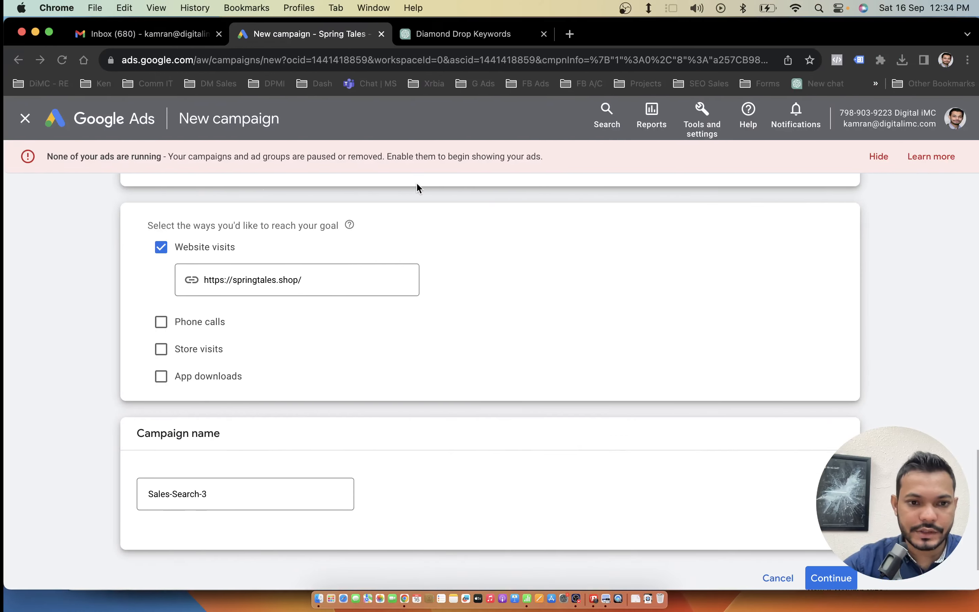
- Name the campaign Springtales_Search and continue to the bidding settings
left_click(212, 498)
key("super+a")
type("Springtales_Search")
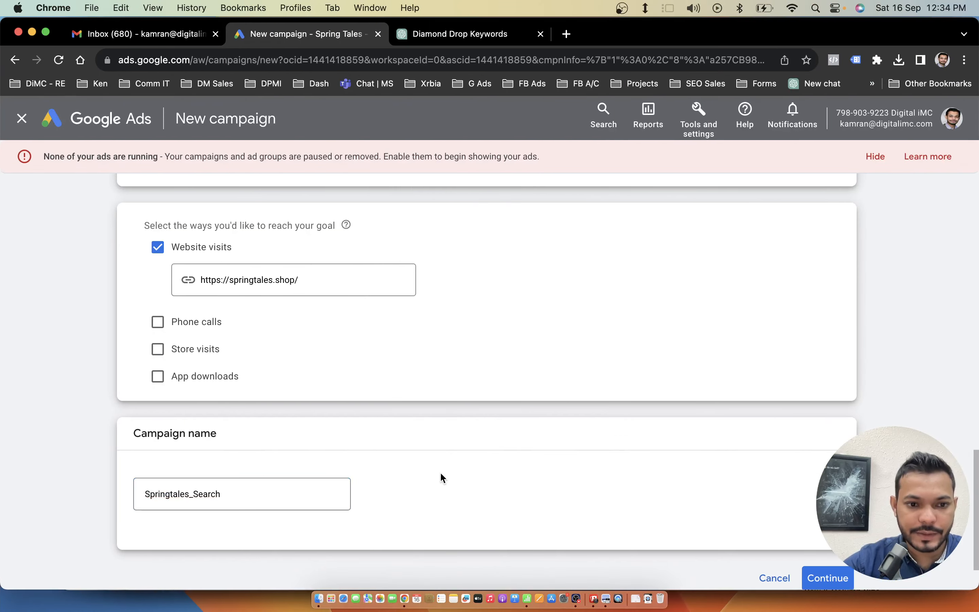
left_click(253, 496)
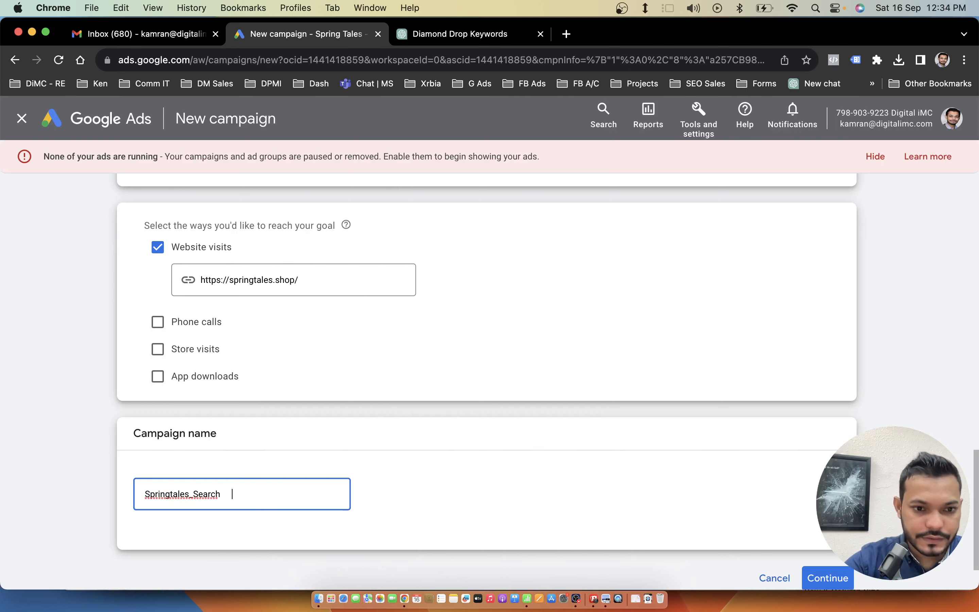
left_click(393, 462)
scroll(393, 461, "down", 3)
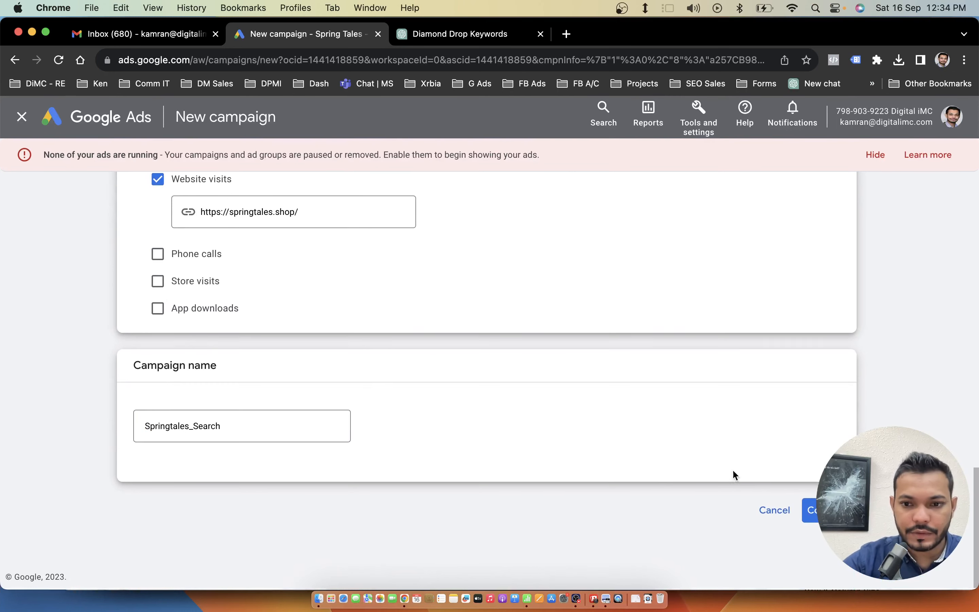
left_click(827, 512)
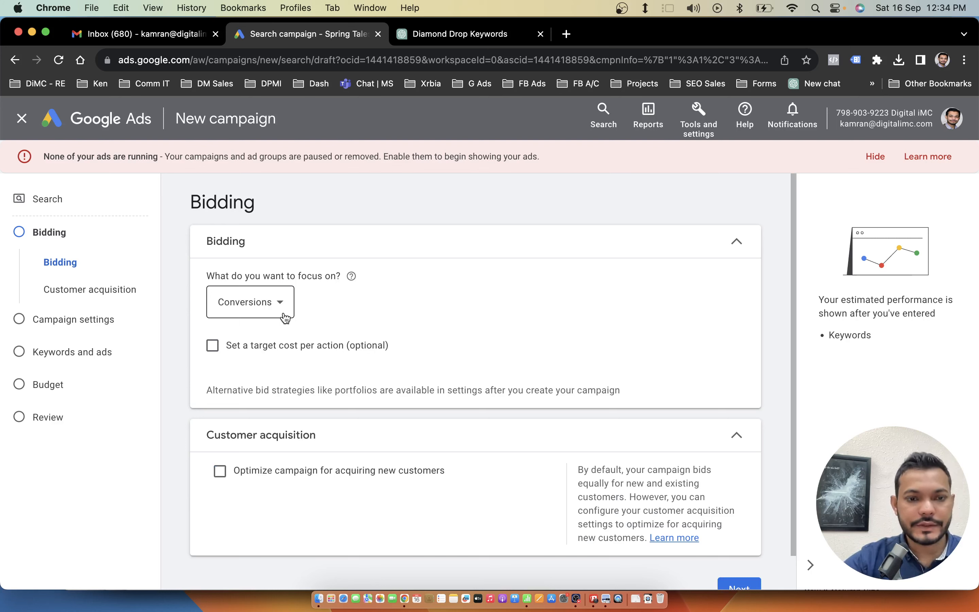
- Focus the campaign's bidding on Clicks with a maximum CPC bid limit of ₹15
left_click(284, 316)
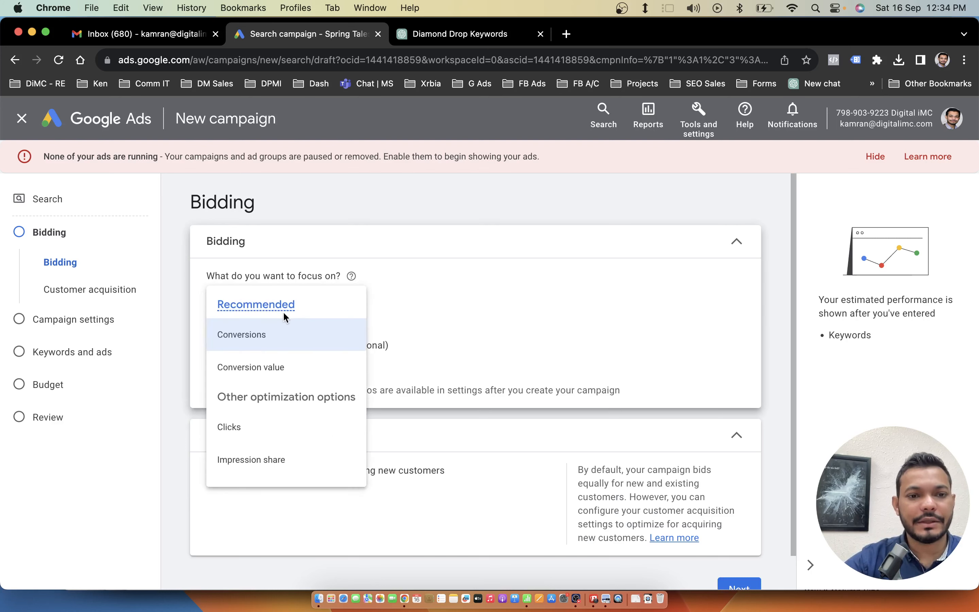
left_click(273, 425)
left_click(261, 351)
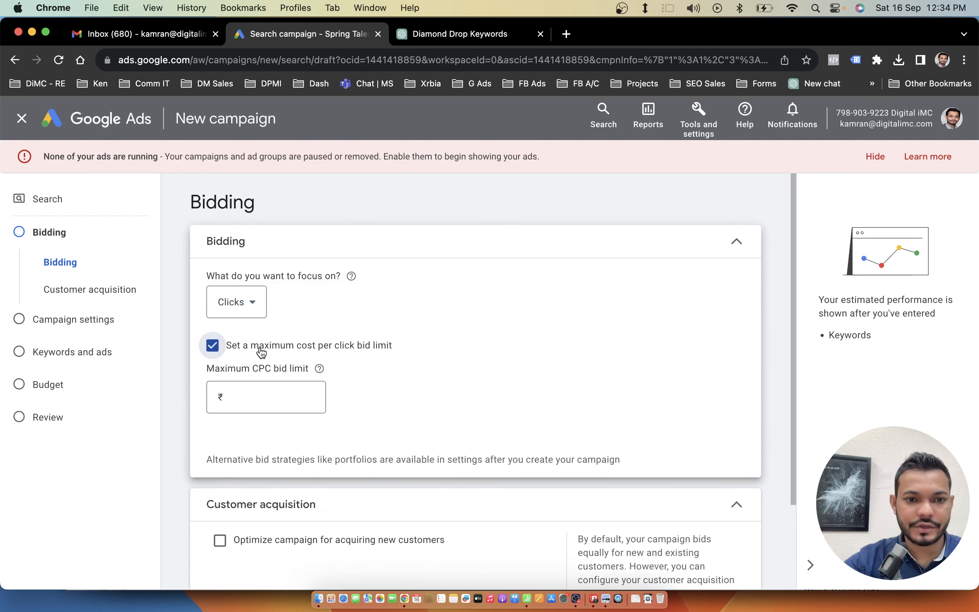
left_click(273, 398)
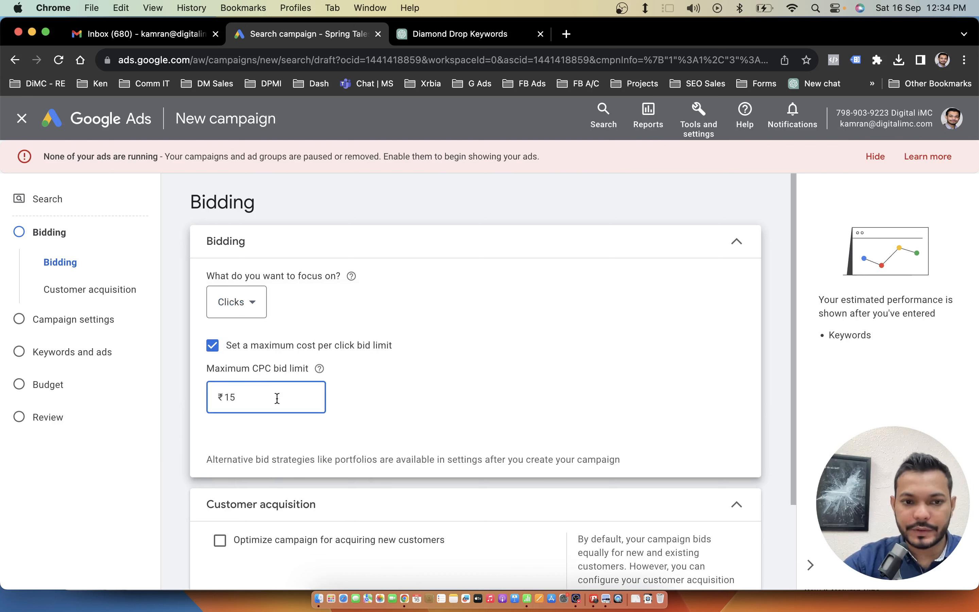
left_click(437, 406)
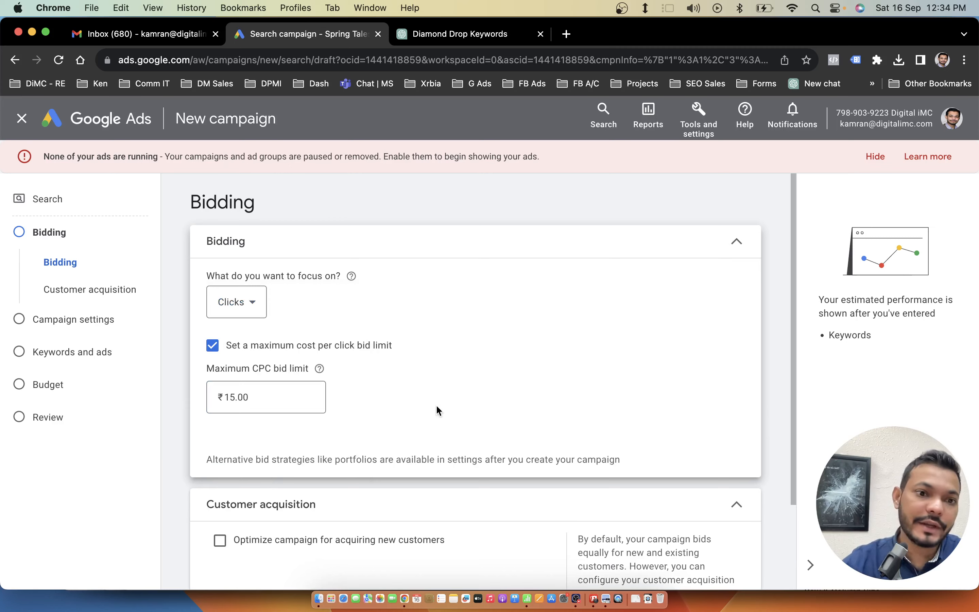
- Check the average CPC and the high-range top of page bids of the paid keywords in the Keywords Planning sheet
key("ctrl+Left")
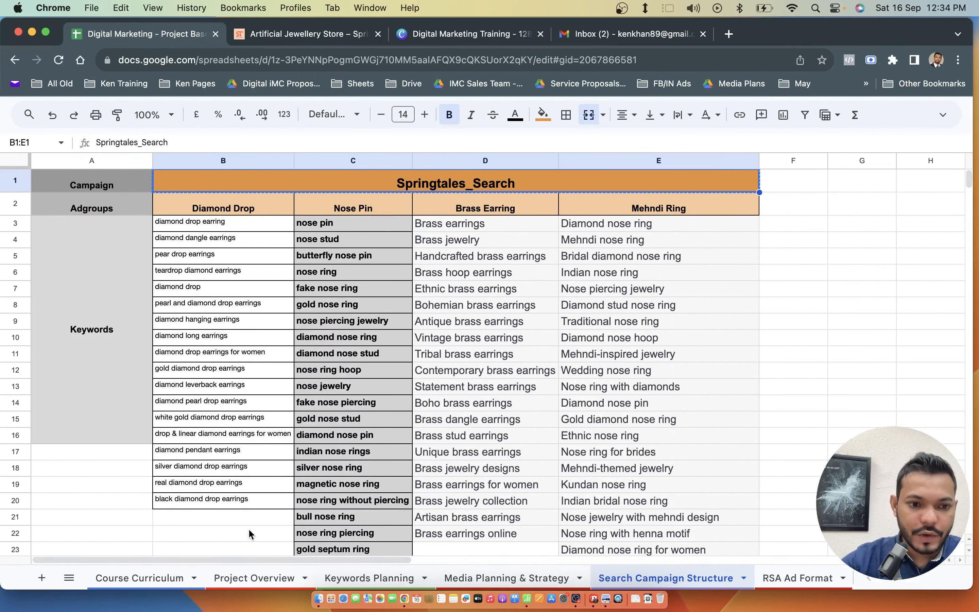
left_click(378, 578)
scroll(481, 459, "down", 3)
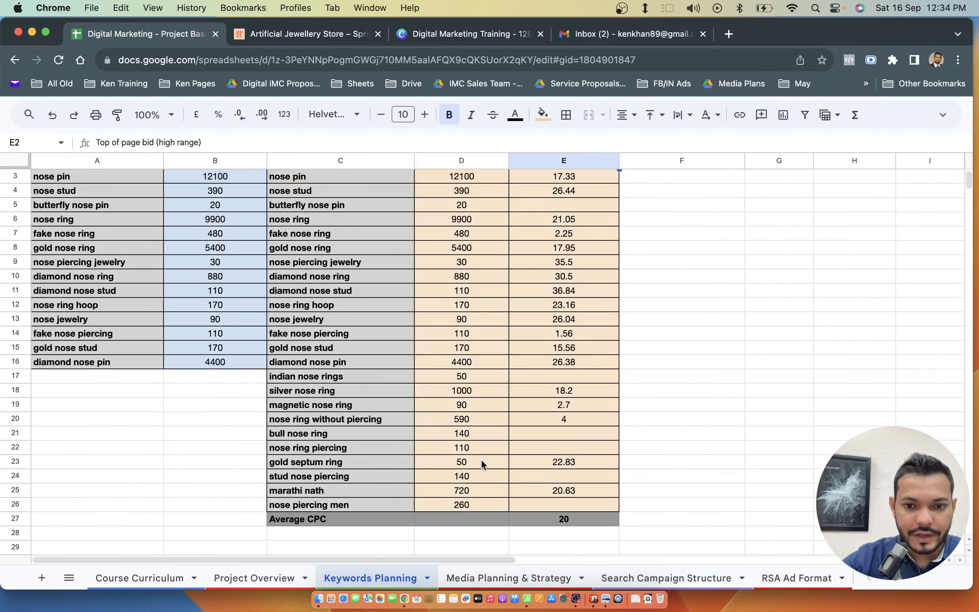
left_click(533, 499)
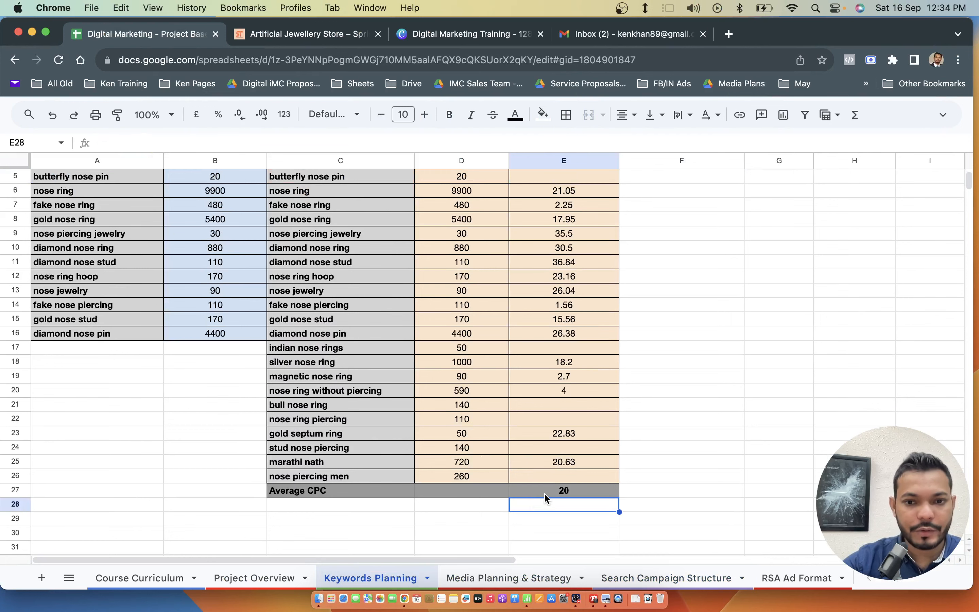
left_click(545, 493)
scroll(547, 489, "up", 3)
left_click(569, 204)
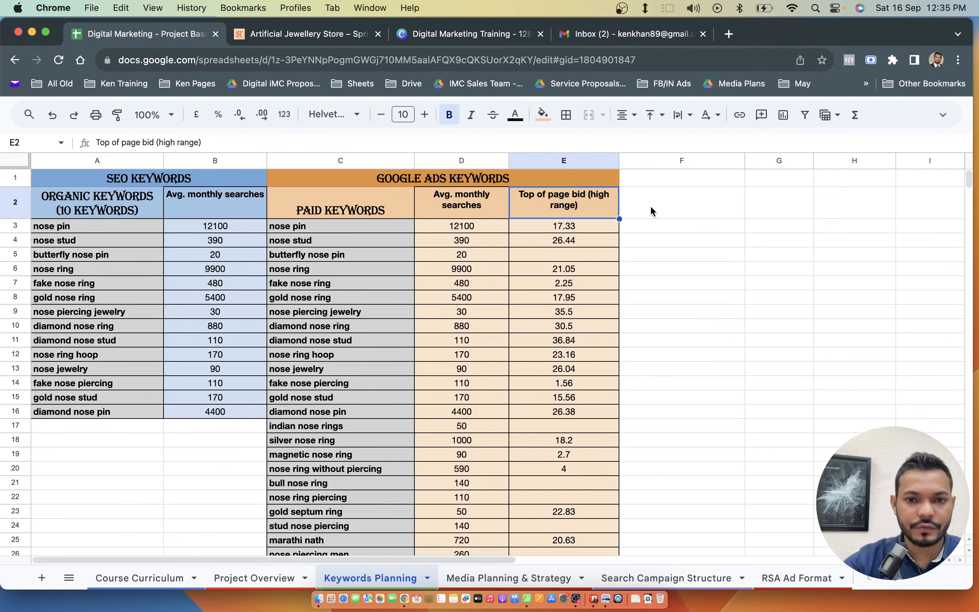
scroll(611, 295, "down", 2)
scroll(613, 298, "right", 10)
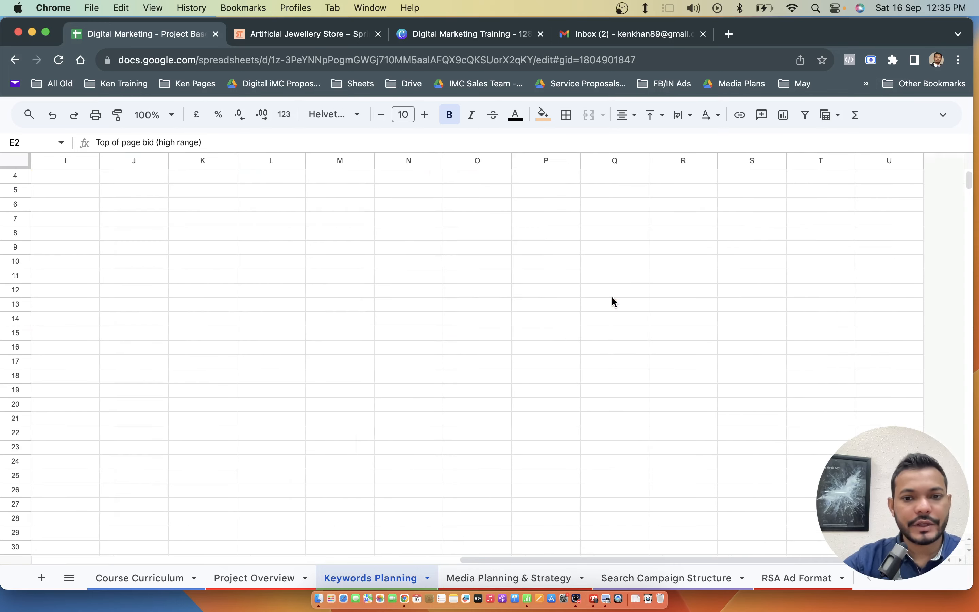
scroll(612, 297, "left", 10)
key("ctrl+Right")
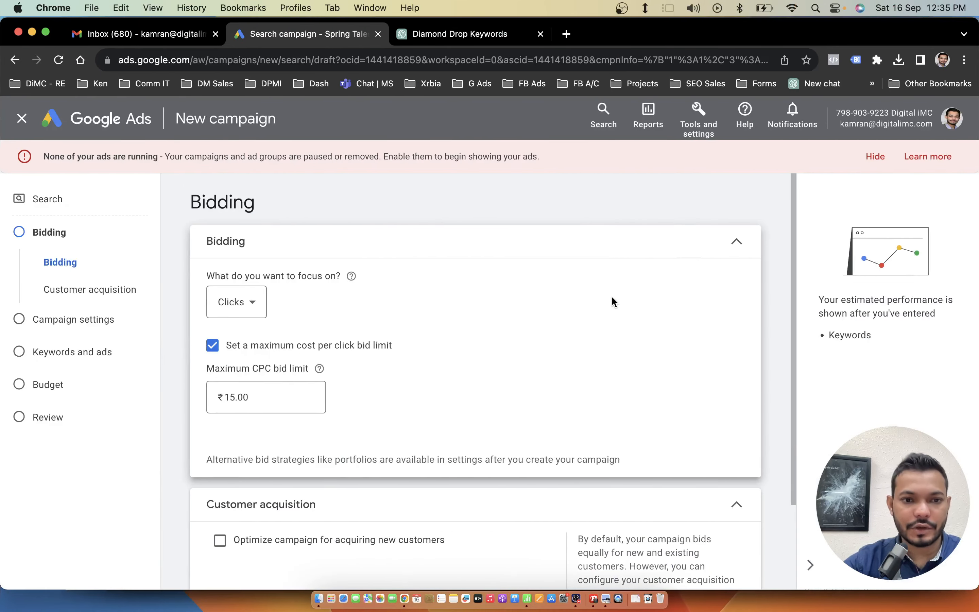
- Keep the CPC bid limit, leave new-customer optimization off and continue to the campaign settings
left_click(259, 397)
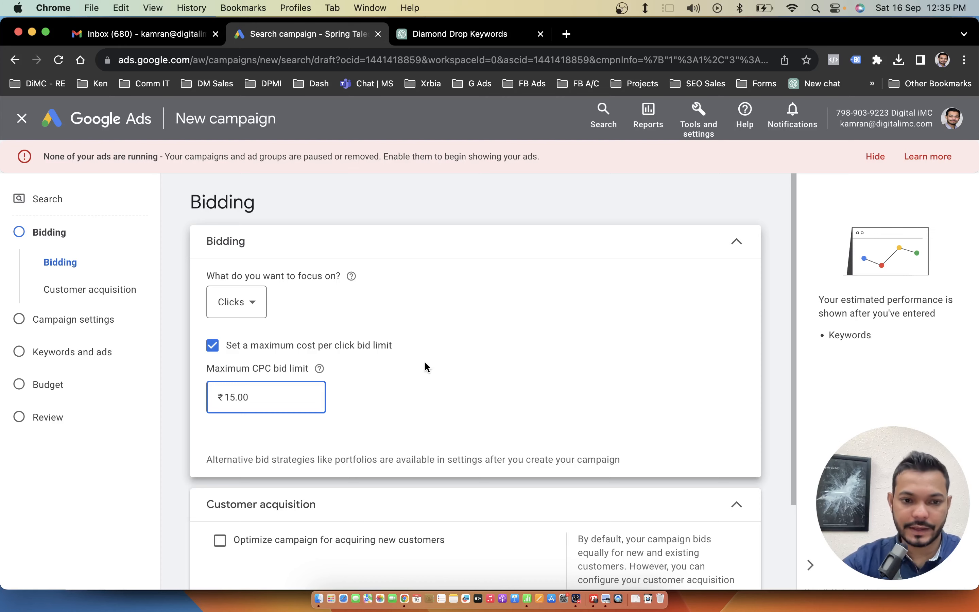
scroll(426, 363, "down", 3)
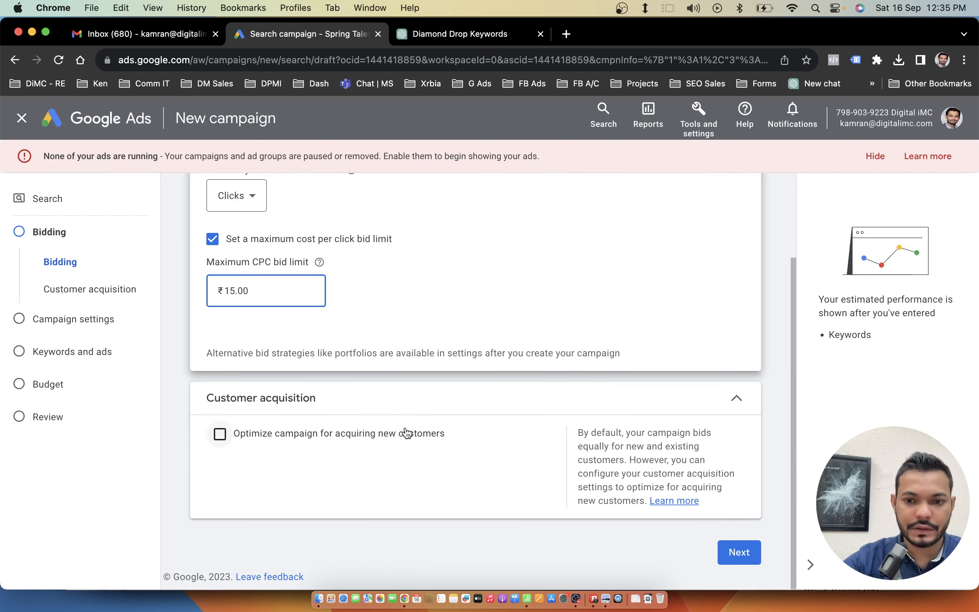
left_click(738, 553)
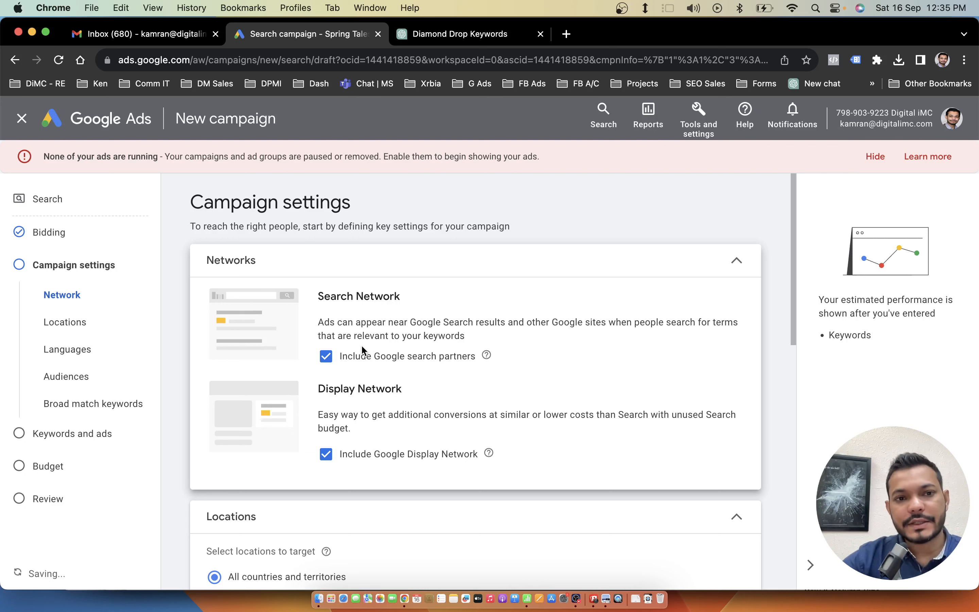
- Exclude the Google Display Network but keep Google search partners, checking the Search placements planned in Media Planning & Strategy
left_click(326, 357)
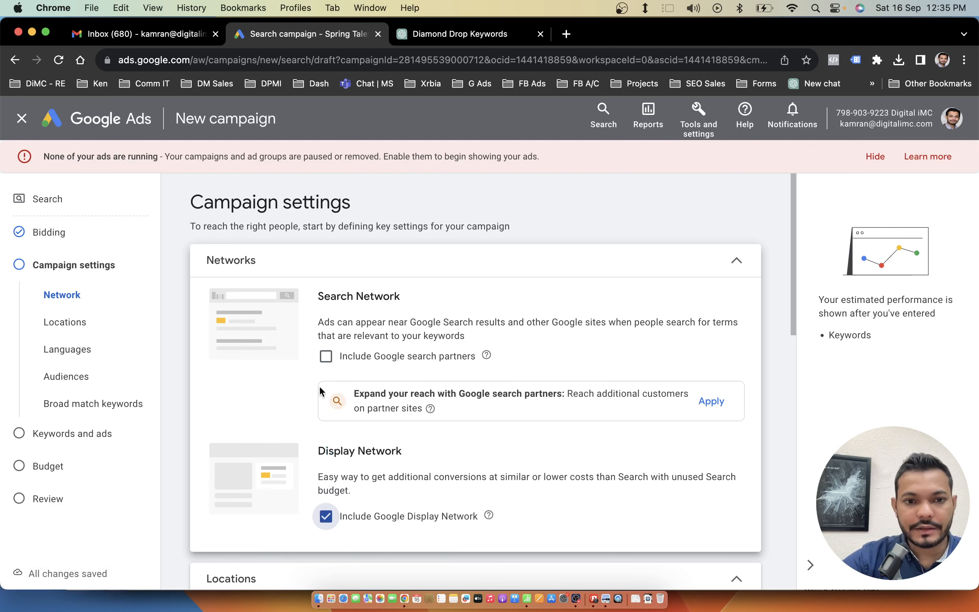
left_click(326, 517)
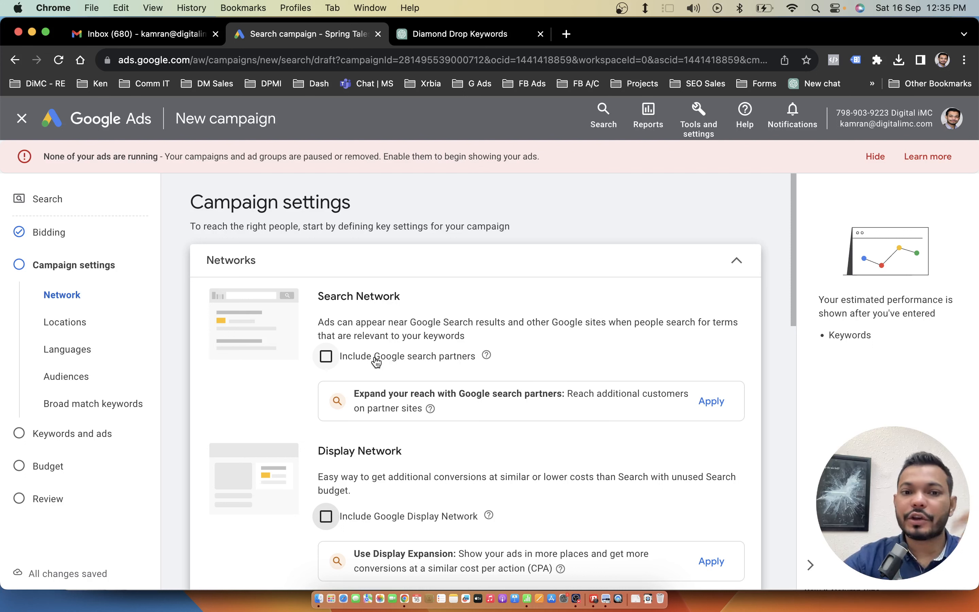
left_click(325, 356)
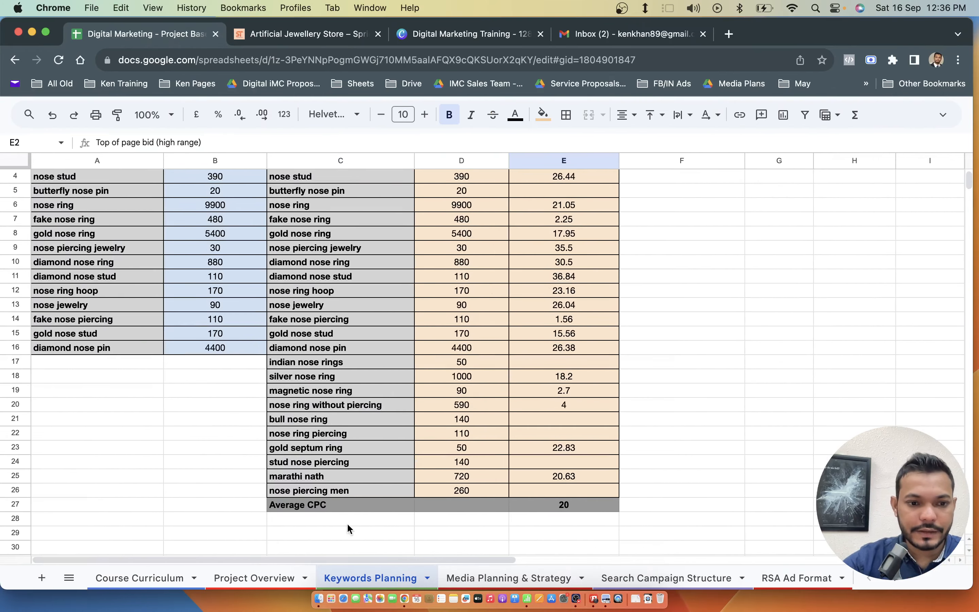
left_click(449, 578)
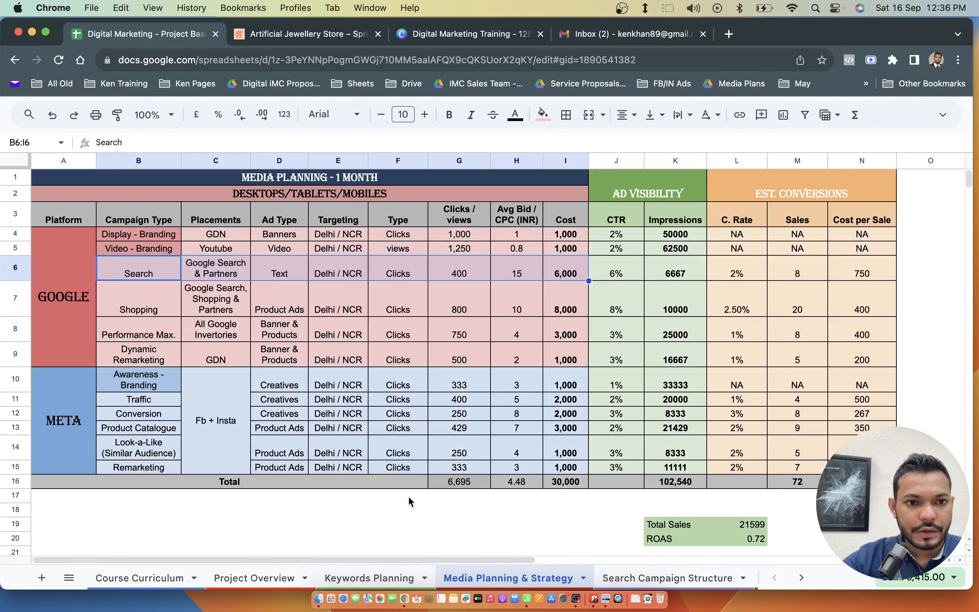
left_click(240, 276)
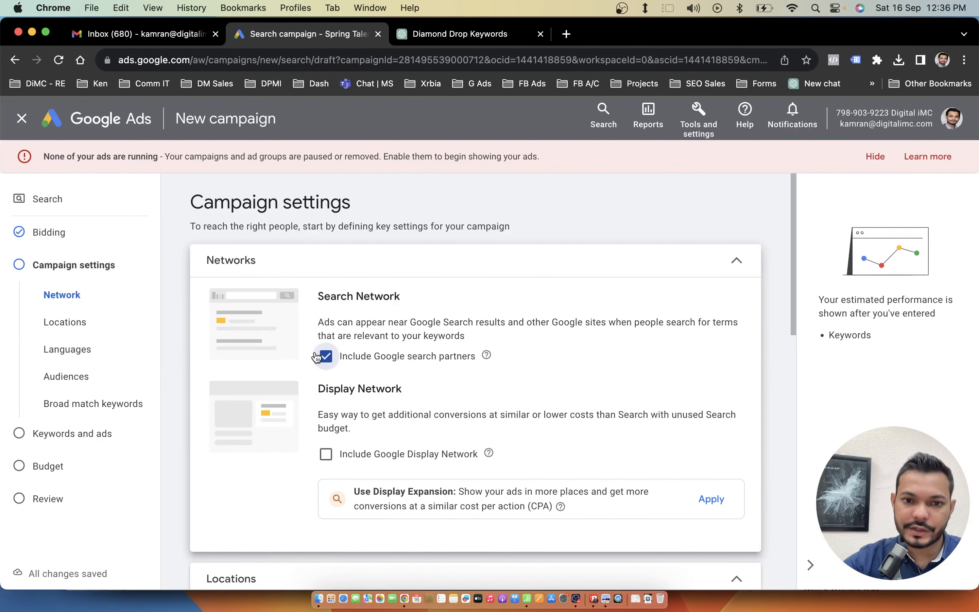
- Expand the location options in the campaign's Locations settings
scroll(371, 441, "down", 4)
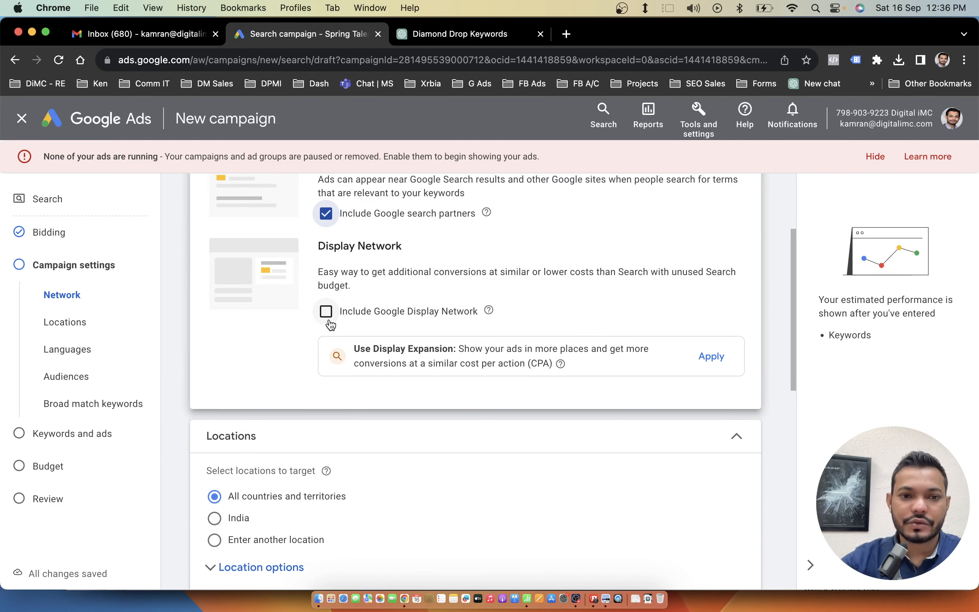
scroll(265, 475, "down", 1)
scroll(259, 479, "down", 3)
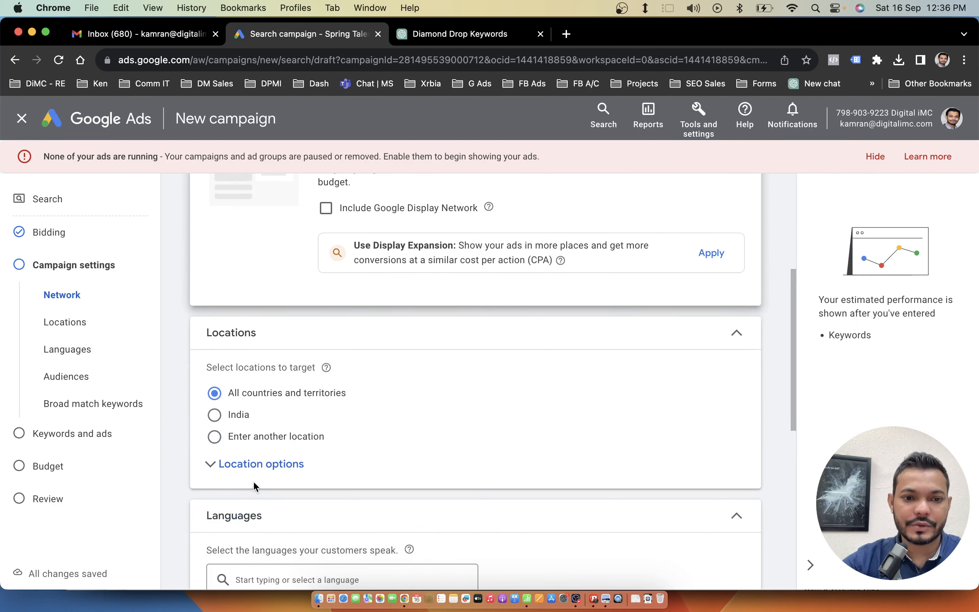
left_click(255, 474)
scroll(259, 405, "down", 2)
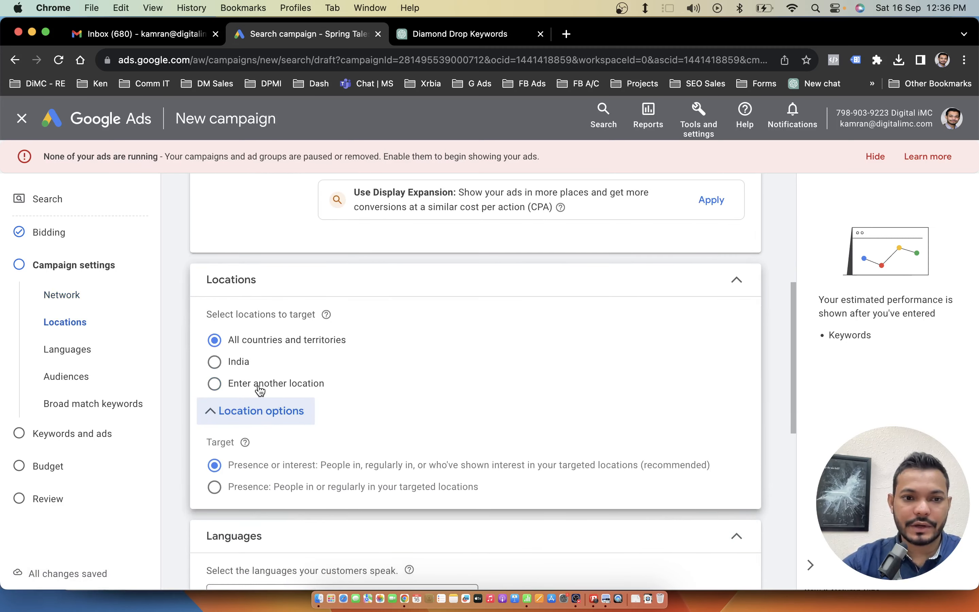
- Target the locations Delhi (union territory), Noida and Gurgaon in India instead of all countries and territories
left_click(259, 383)
type("delhi")
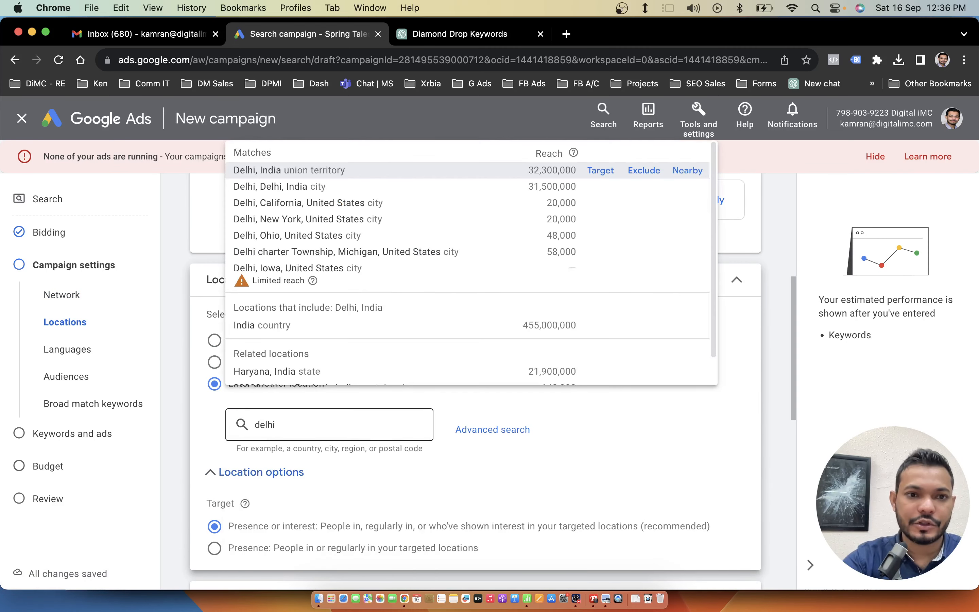
key("Return")
type("noida")
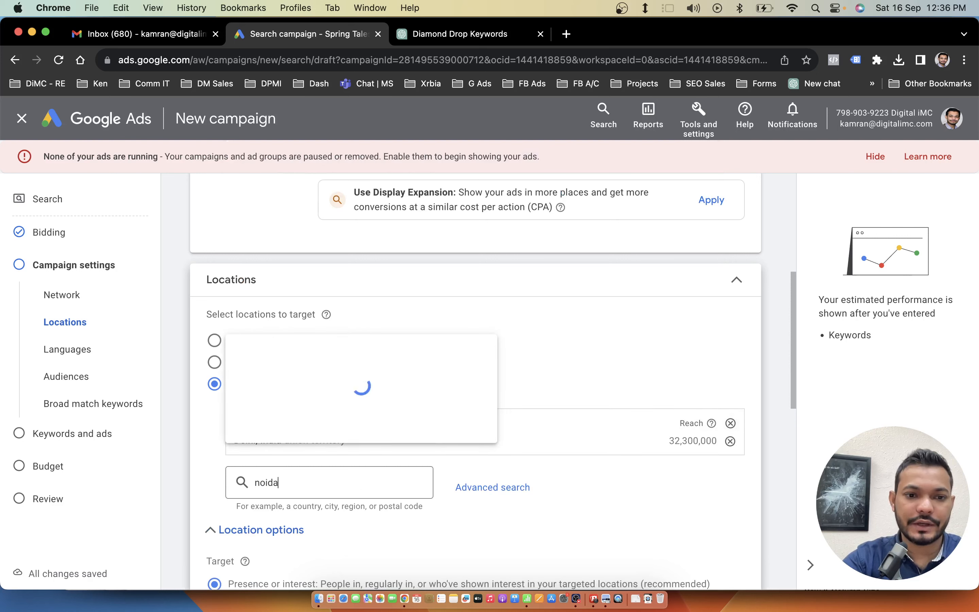
key("Return")
type("guru")
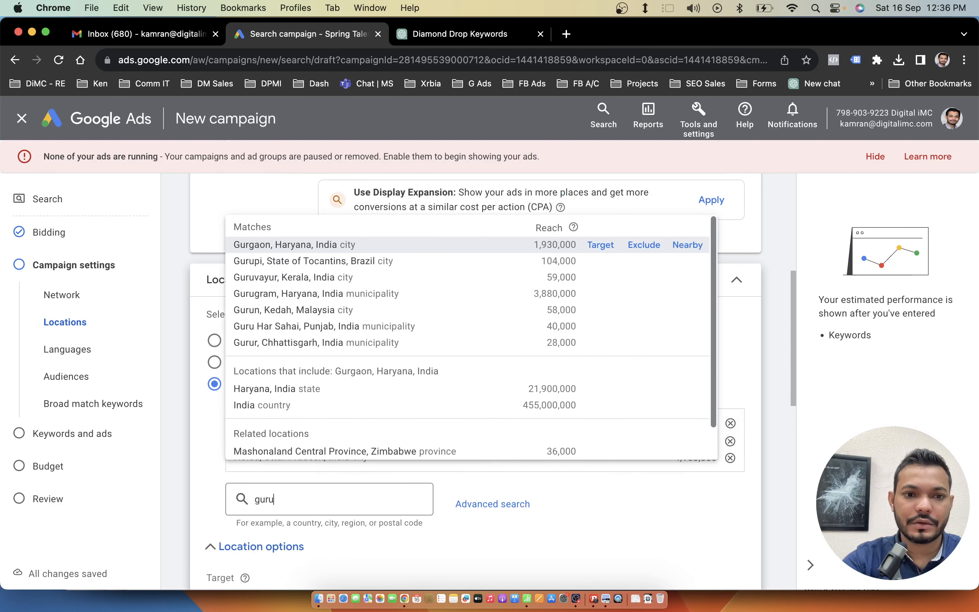
key("Return")
- Limit the location targeting to Presence: people in or regularly in the targeted locations, and continue to Keywords and ads
scroll(270, 338, "down", 8)
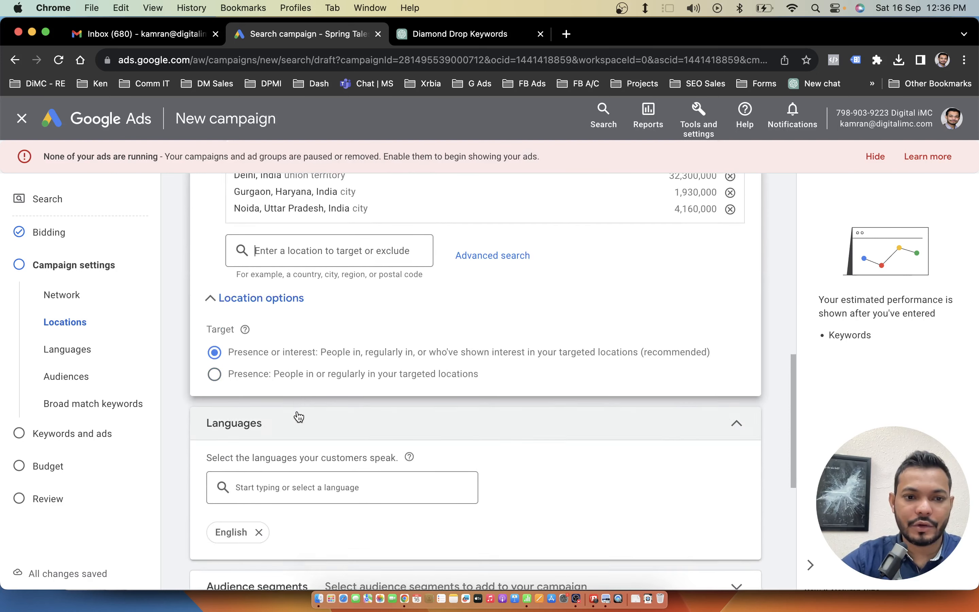
left_click(243, 355)
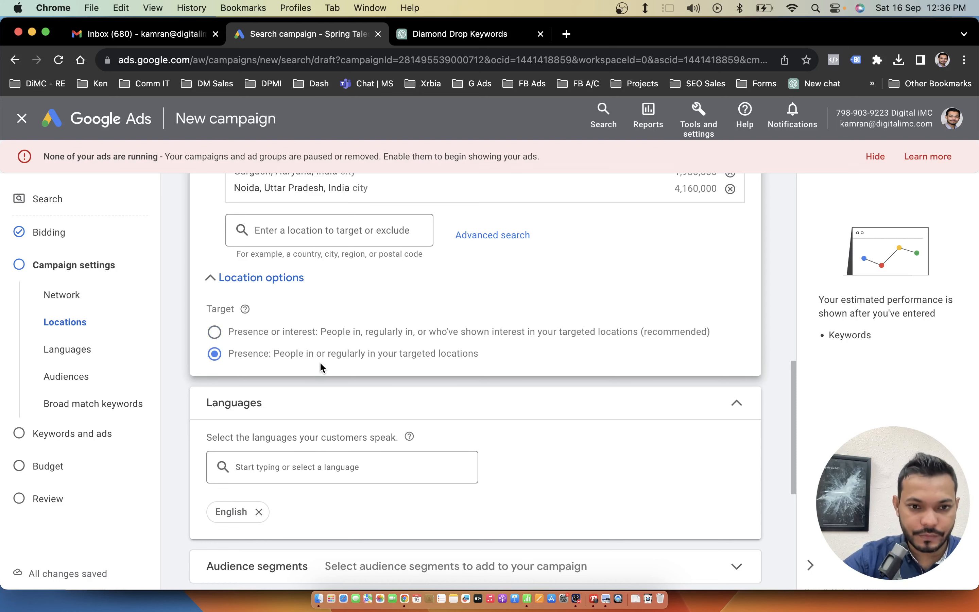
scroll(309, 219, "up", 2)
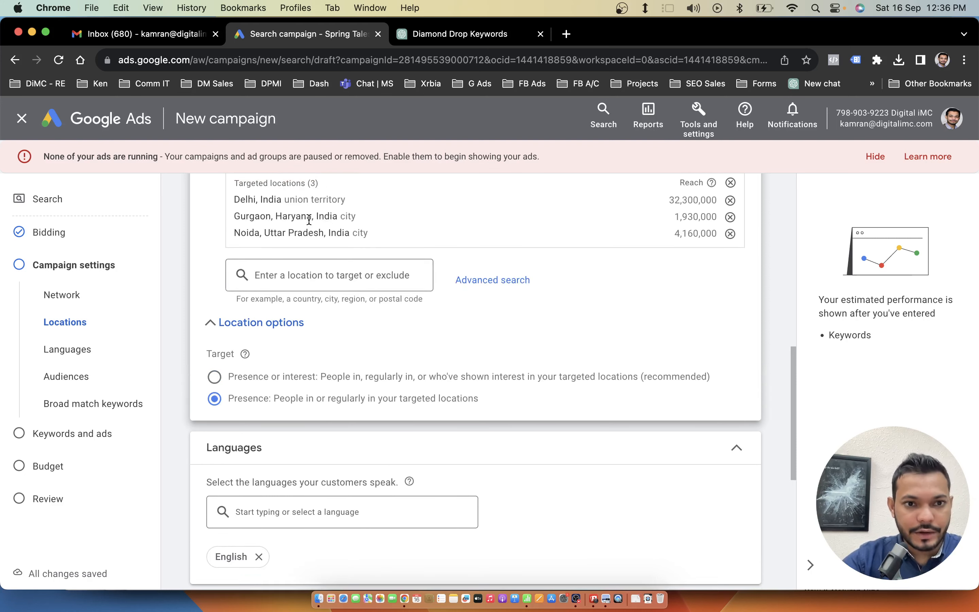
scroll(309, 220, "up", 1)
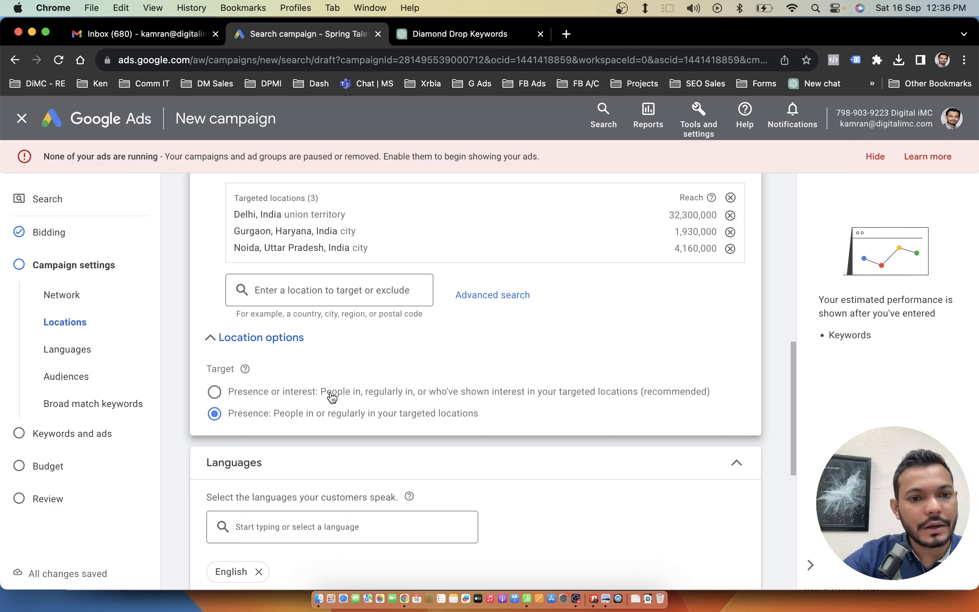
left_click(236, 398)
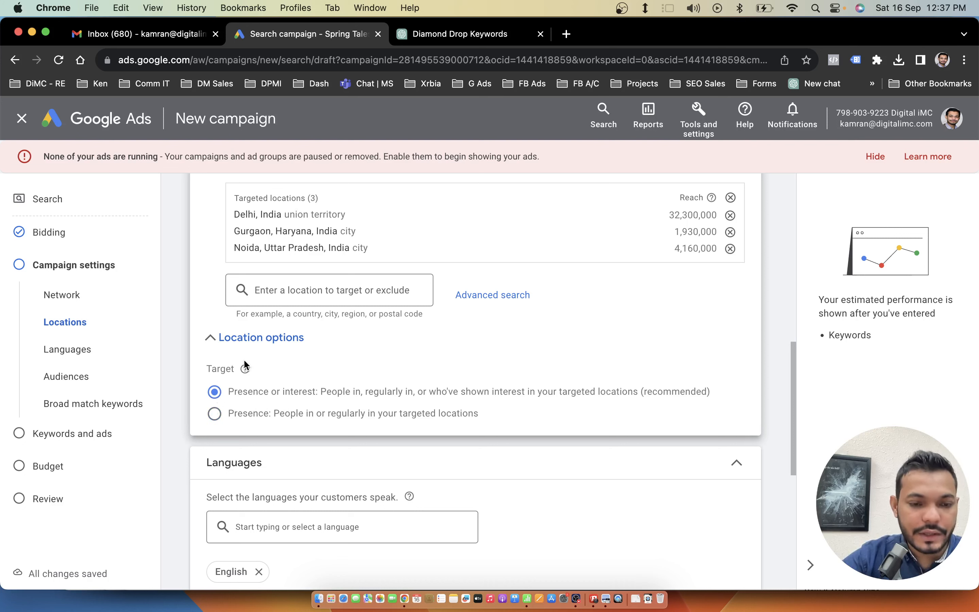
left_click(215, 413)
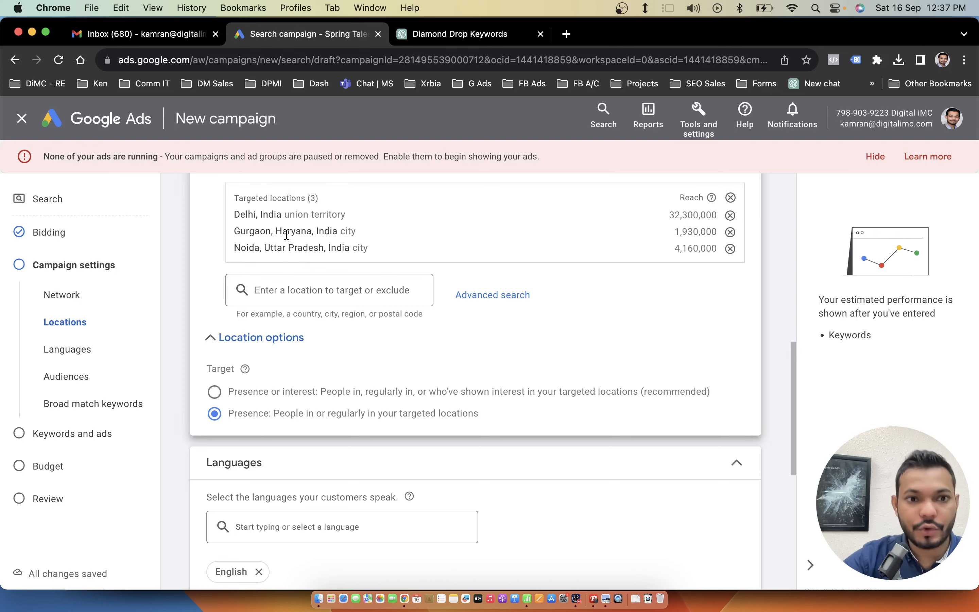
scroll(289, 237, "down", 10)
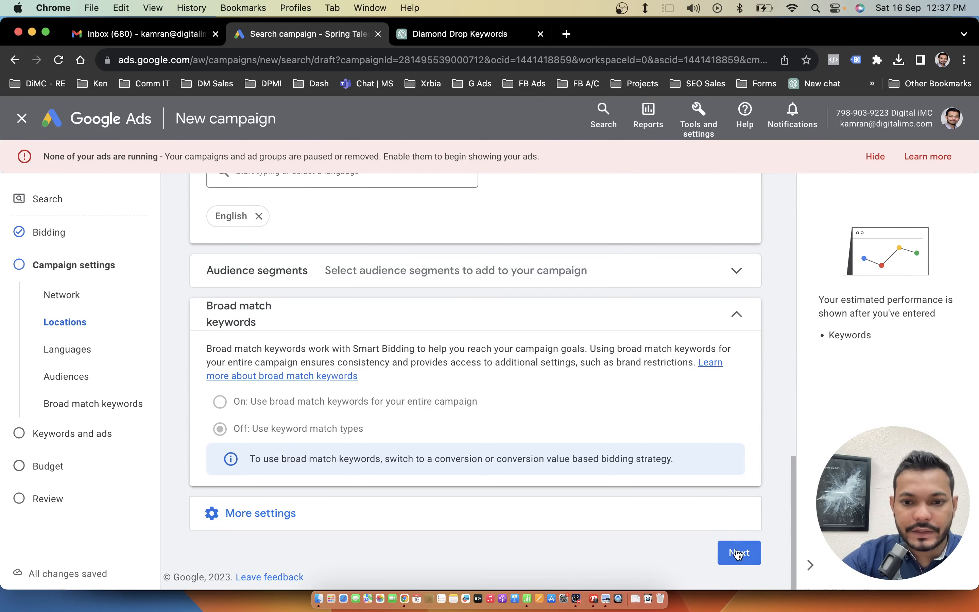
left_click(737, 548)
- Delete all of the suggested keywords from the first ad group's keyword list
scroll(536, 389, "down", 5)
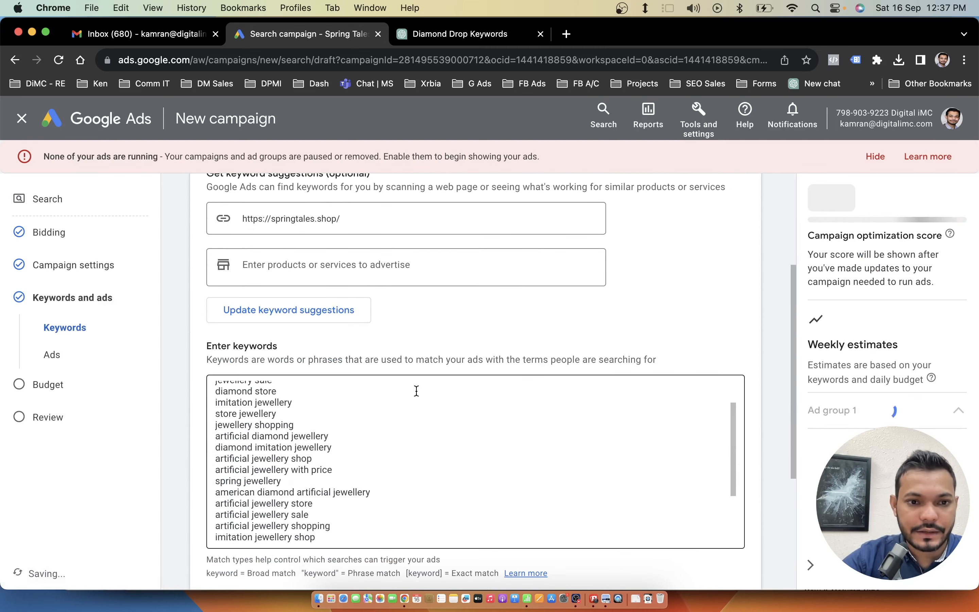
scroll(415, 389, "up", 1)
left_click(354, 440)
triple_click(354, 440)
key("super+a")
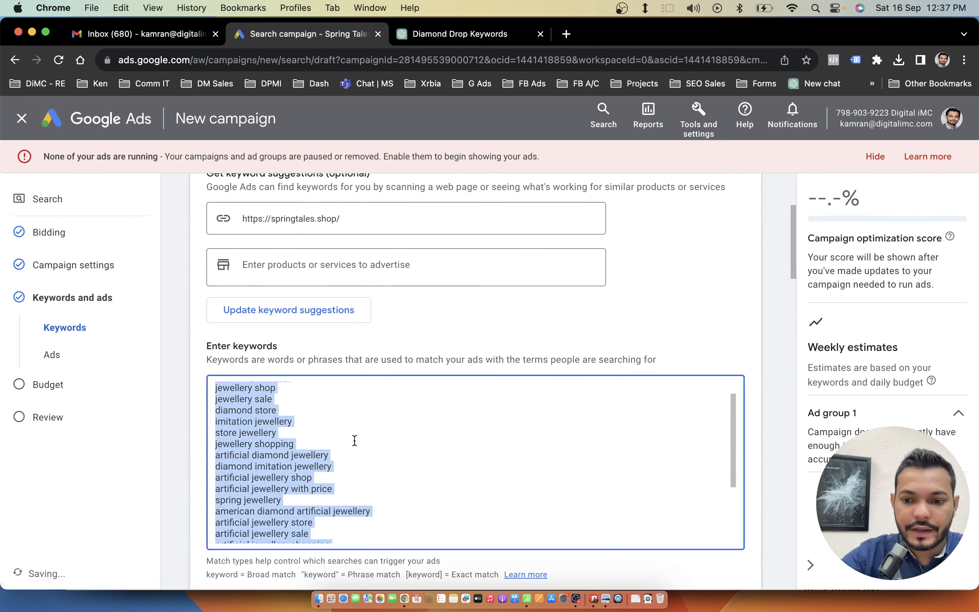
key("BackSpace")
- Rename Ad group 1 as Diamond Drop, taking the name from the Search Campaign Structure sheet
scroll(275, 300, "up", 5)
left_click(275, 274)
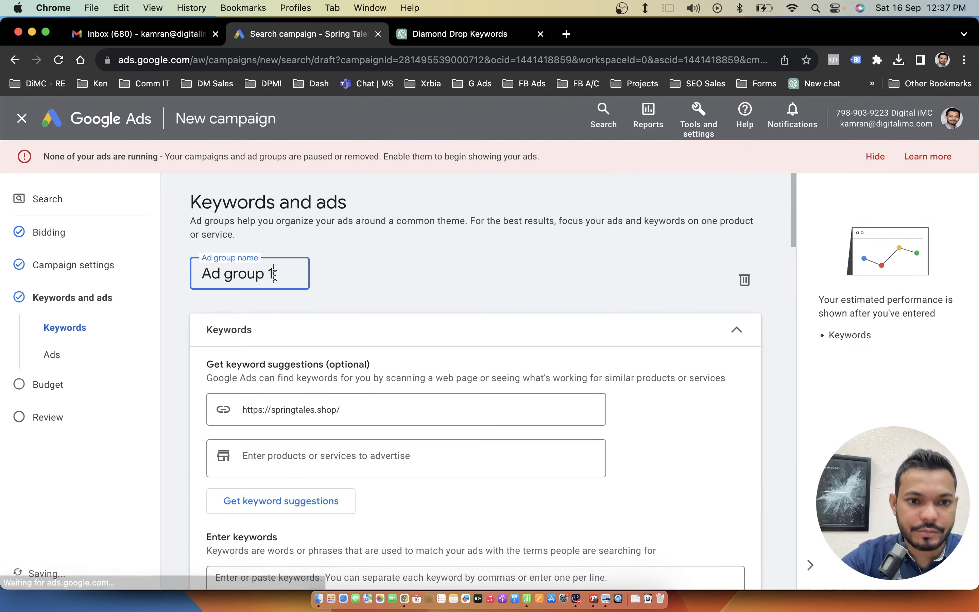
double_click(275, 276)
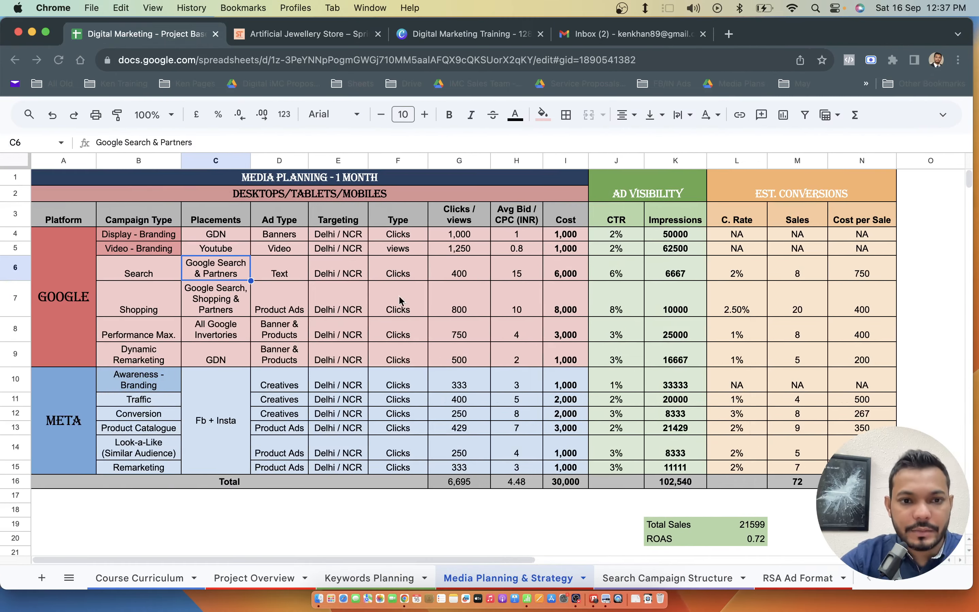
left_click(649, 572)
left_click(207, 208)
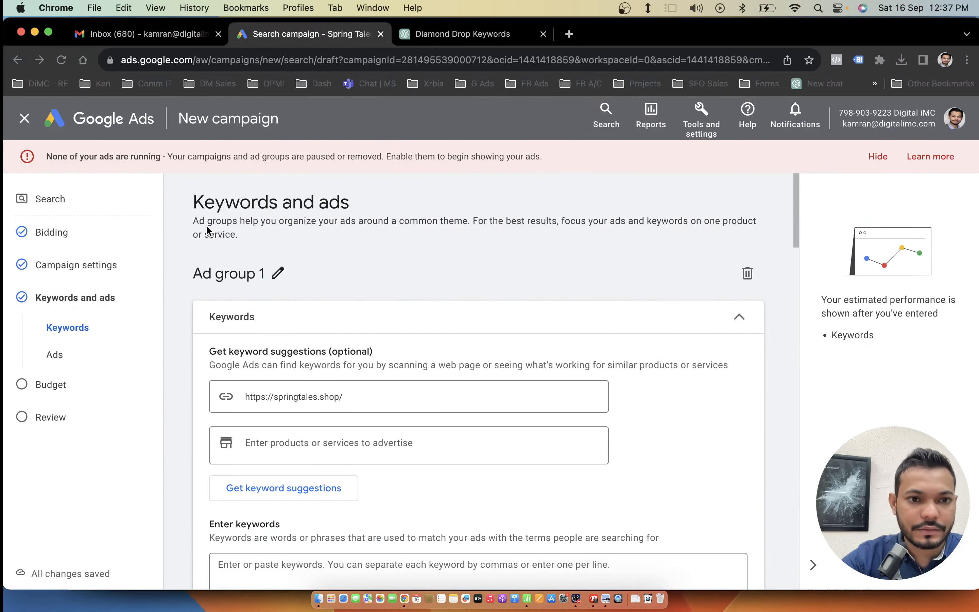
left_click(279, 277)
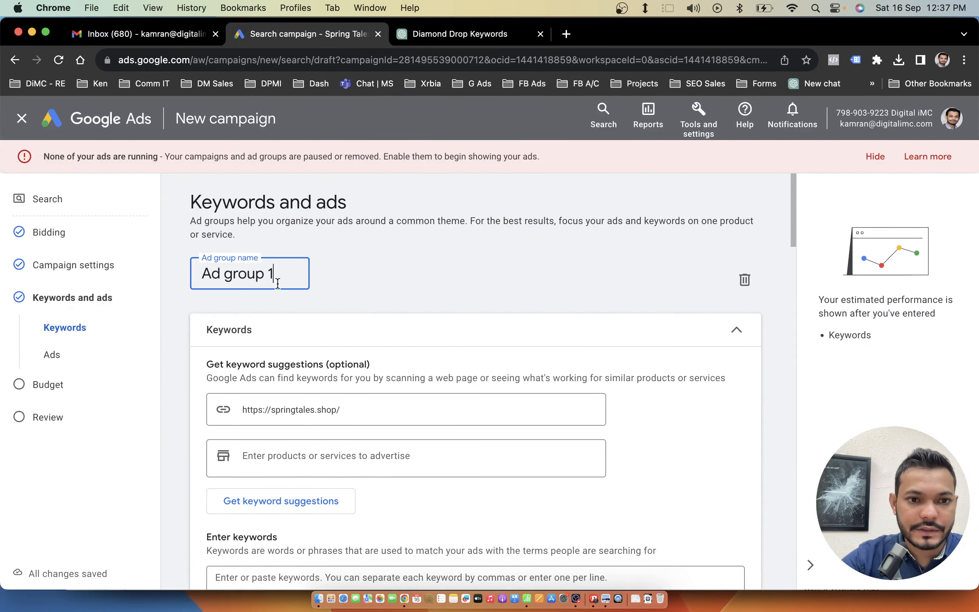
key("super+a")
type("Diamond Drop")
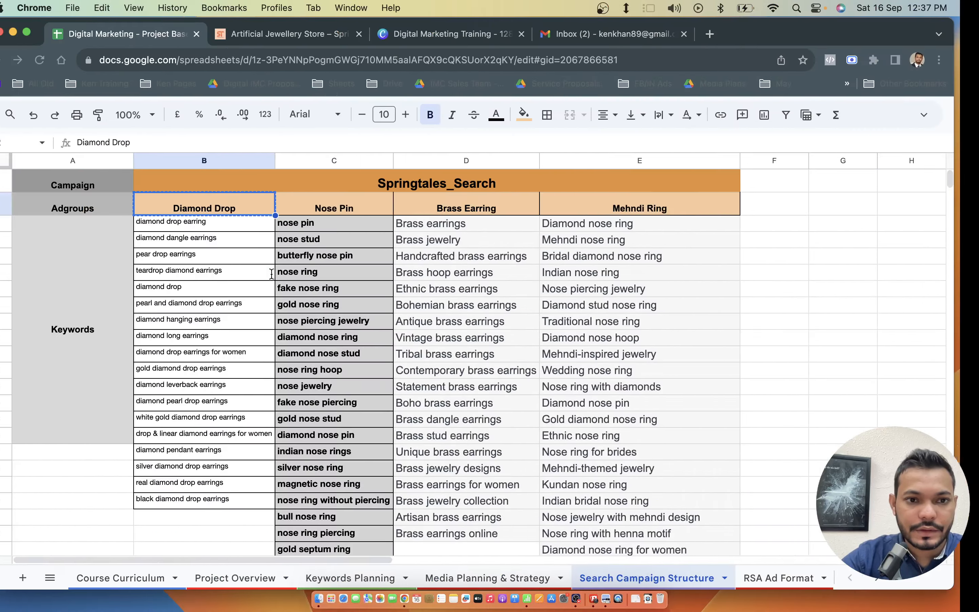
- Copy the Diamond Drop keywords in B3:B20 of the Search Campaign Structure sheet and paste them as the ad group's keywords
left_click_drag(234, 224, 240, 510)
key("super+c")
scroll(315, 427, "right", 10)
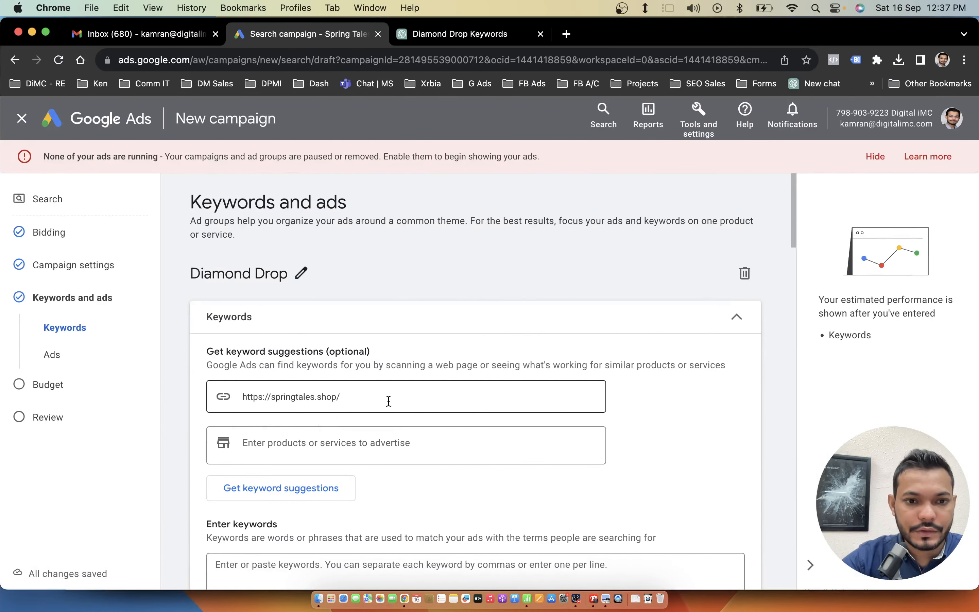
scroll(389, 401, "down", 2)
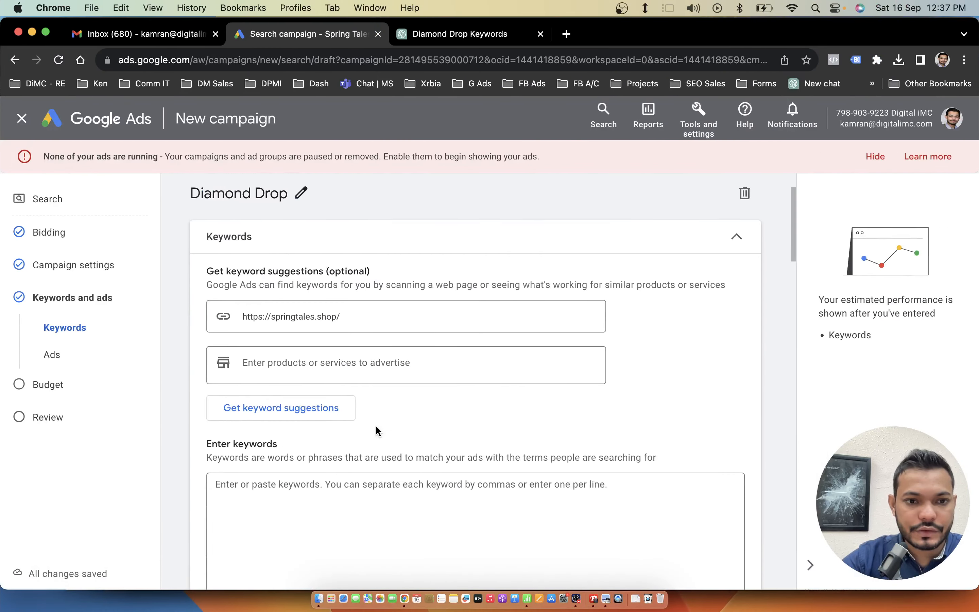
left_click(334, 511)
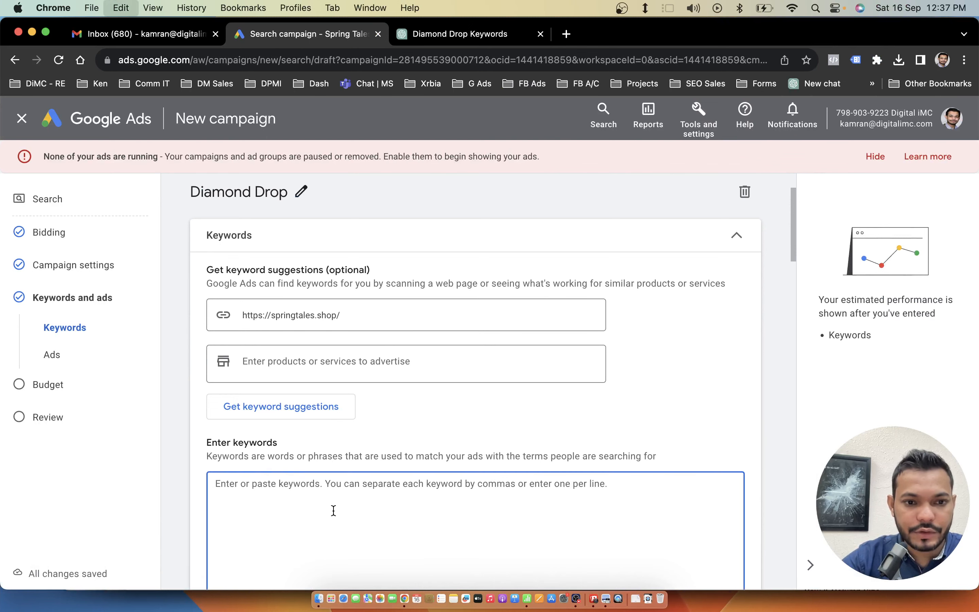
key("super+v")
- Look over the Ads section and the RSA Ad Format sheet, selecting the Landing Page/Final URL cell O2
scroll(318, 331, "down", 10)
scroll(317, 331, "down", 3)
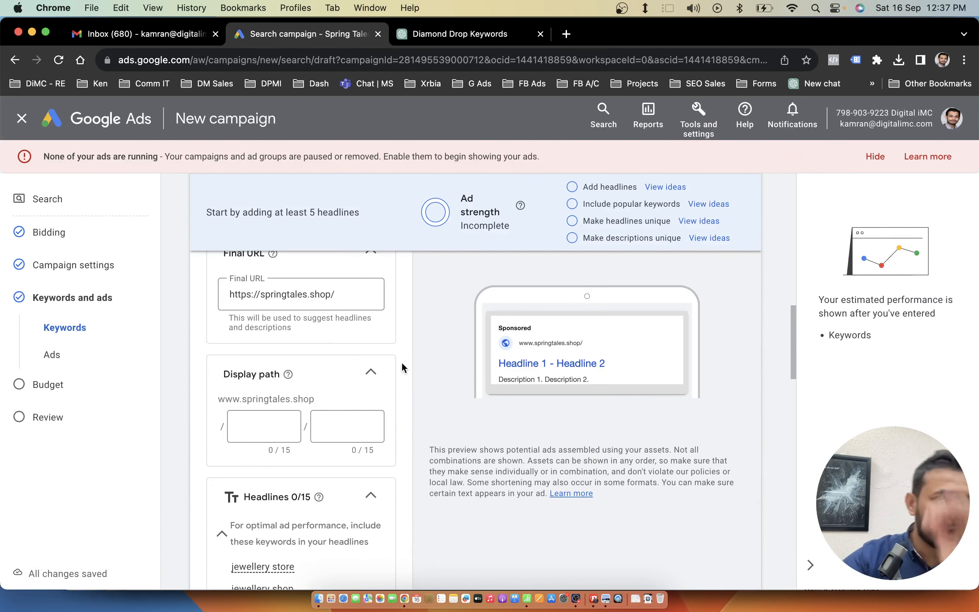
scroll(400, 356, "up", 2)
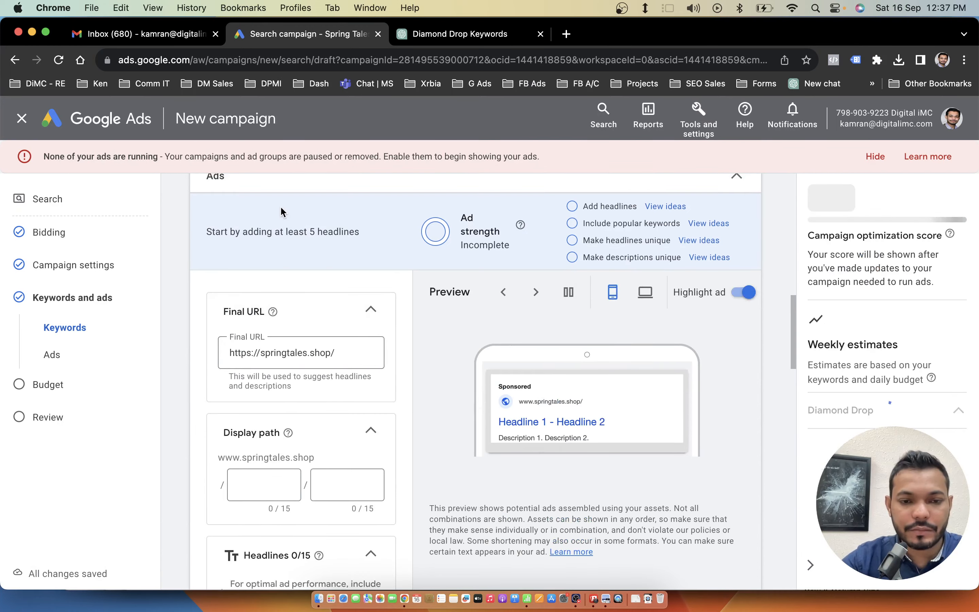
key("super+grave")
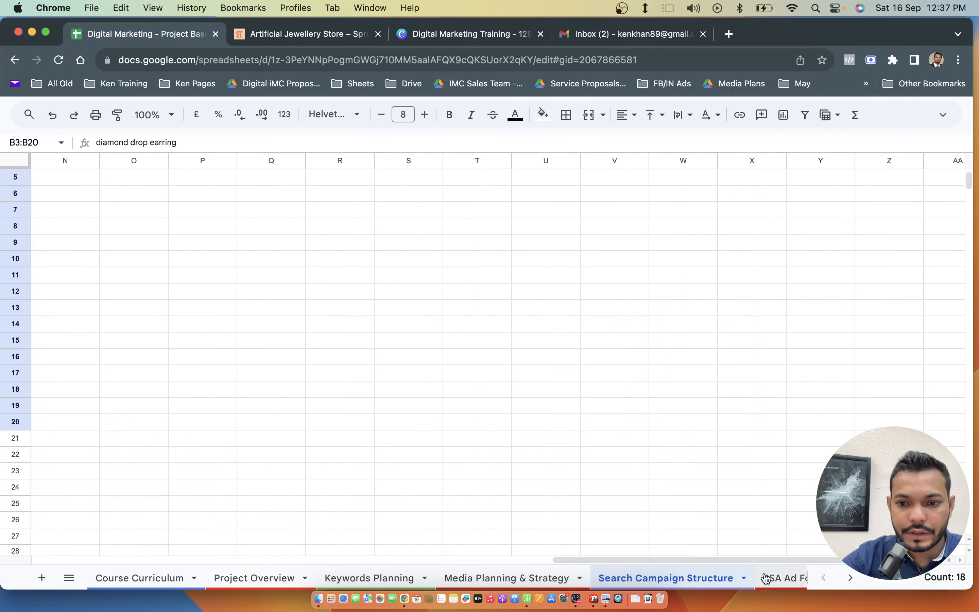
left_click(767, 577)
scroll(549, 282, "right", 5)
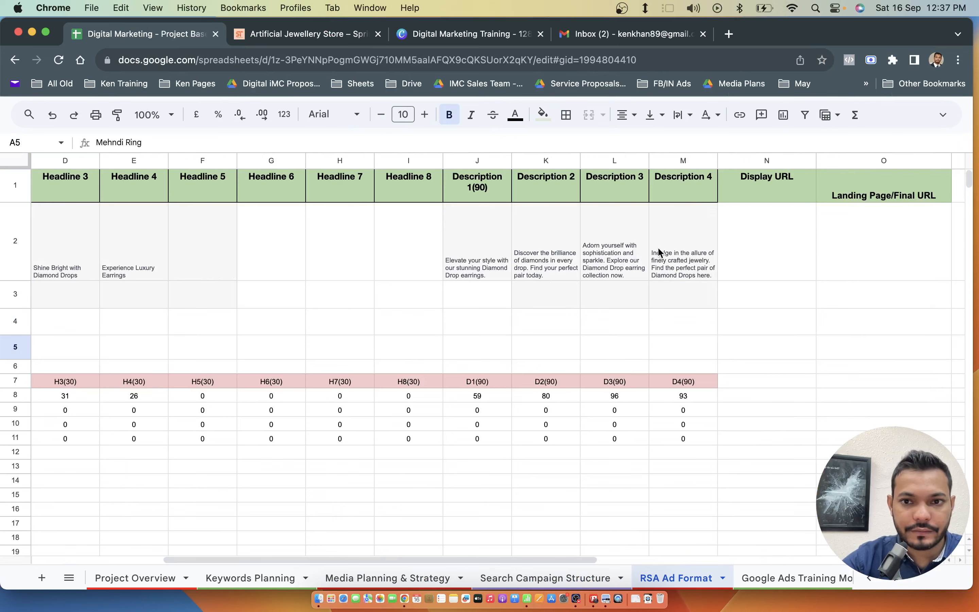
scroll(99, 265, "left", 5)
scroll(683, 263, "right", 5)
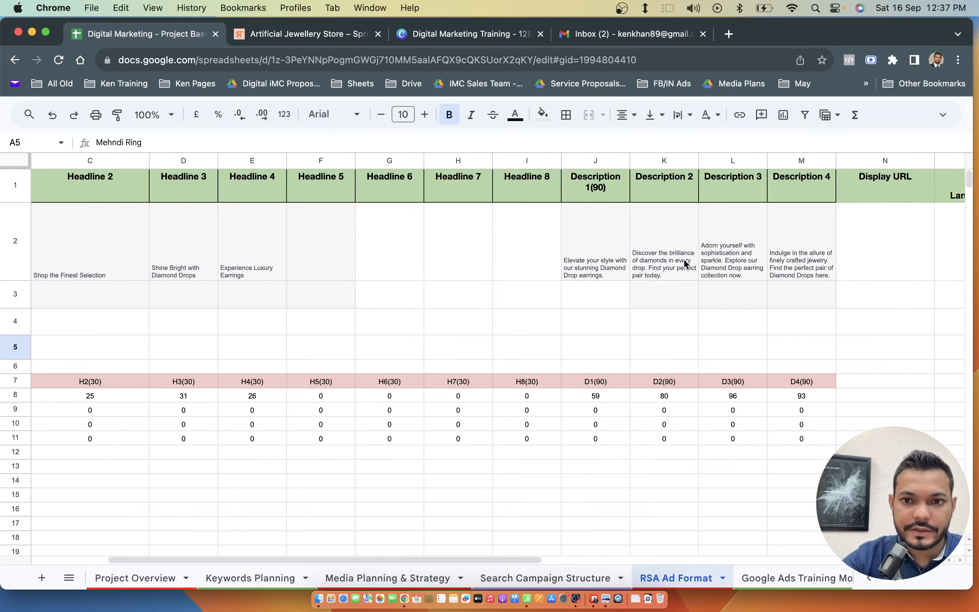
left_click(662, 246)
left_click(721, 257)
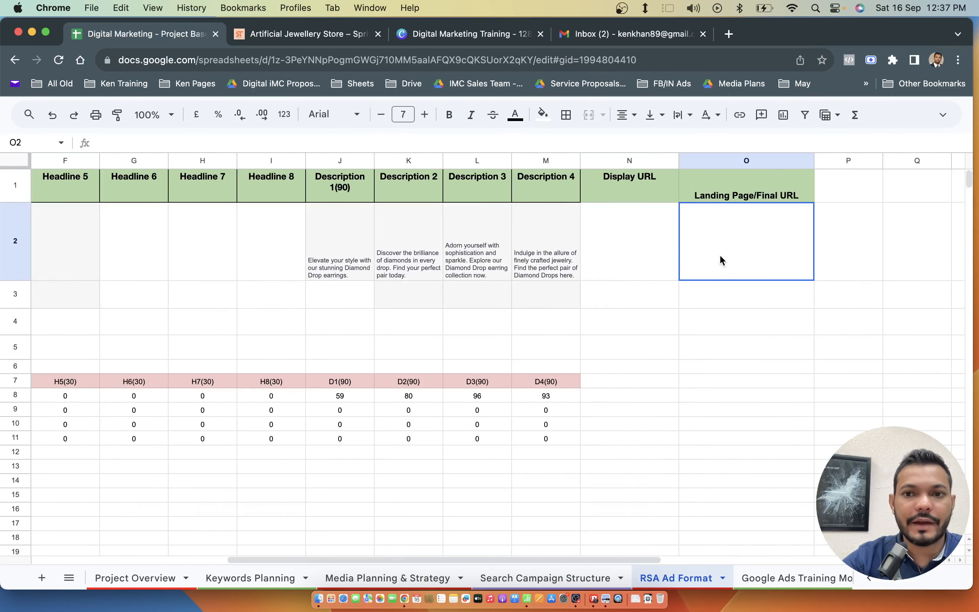
- Copy the URL of the American Diamond Drop product page on the Spring Tales store and paste it into cell O2
left_click(281, 43)
scroll(354, 356, "down", 10)
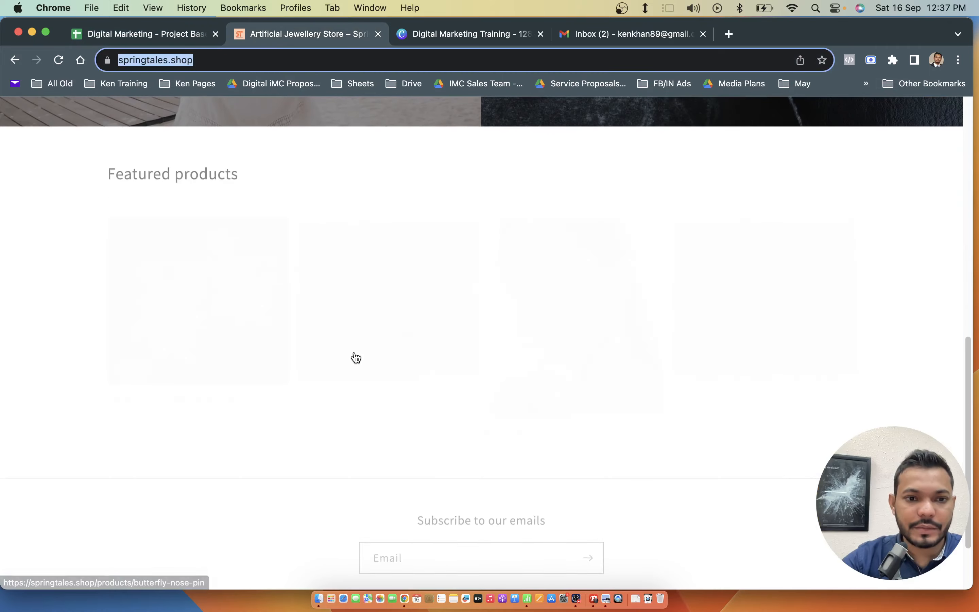
left_click(213, 287)
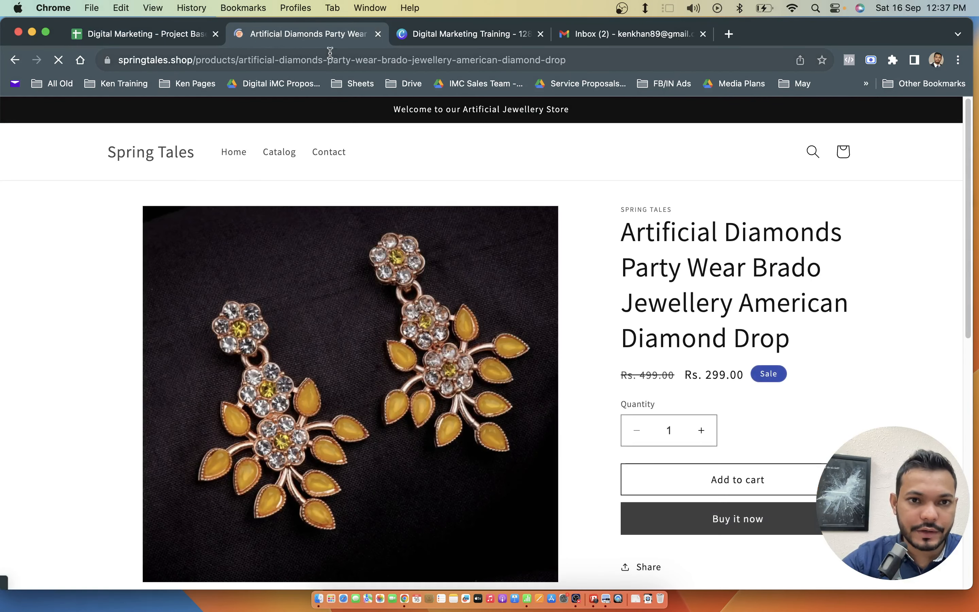
left_click(326, 61)
key("super+c")
scroll(566, 263, "down", 3)
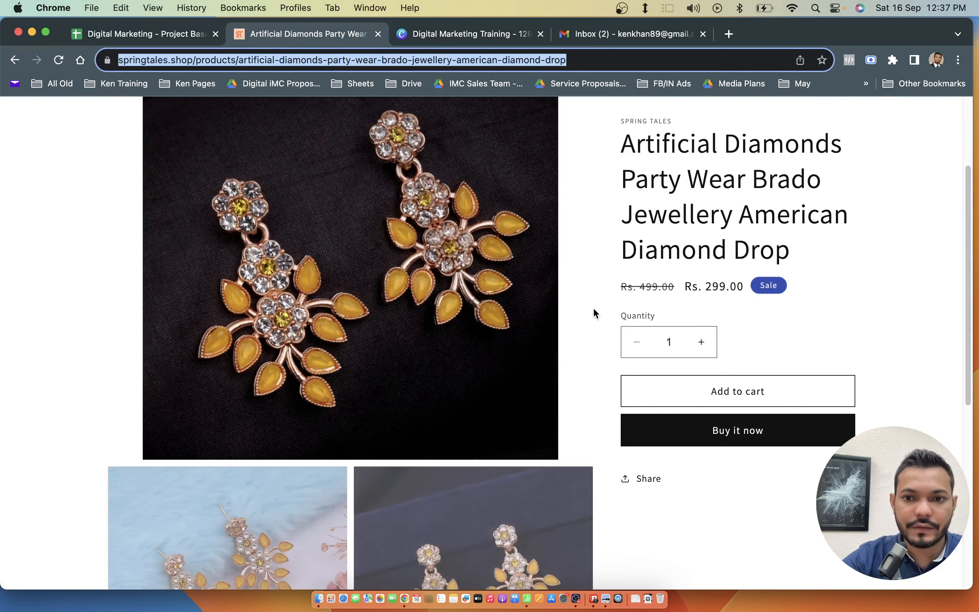
scroll(589, 285, "down", 2)
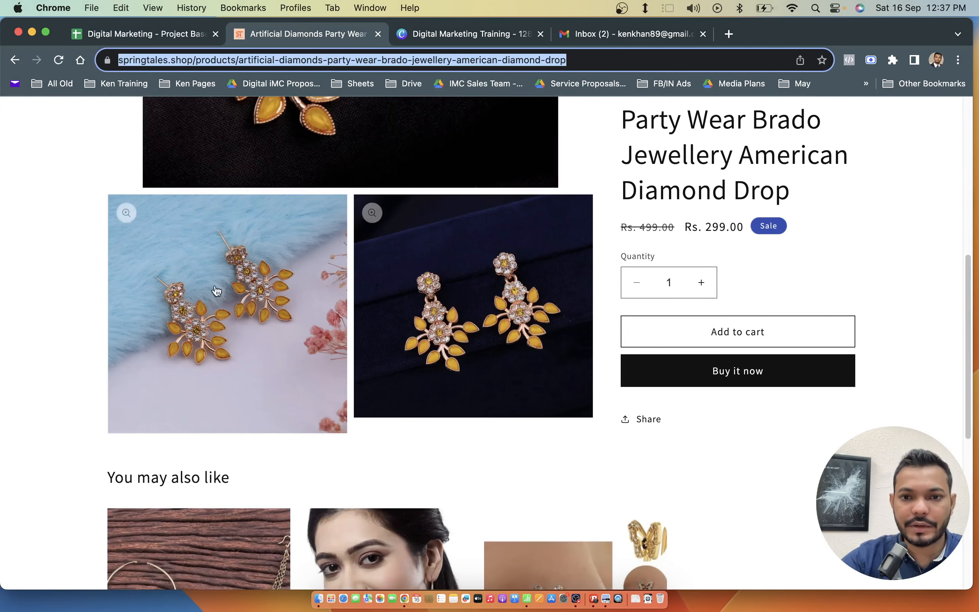
scroll(610, 297, "up", 2)
scroll(611, 295, "up", 2)
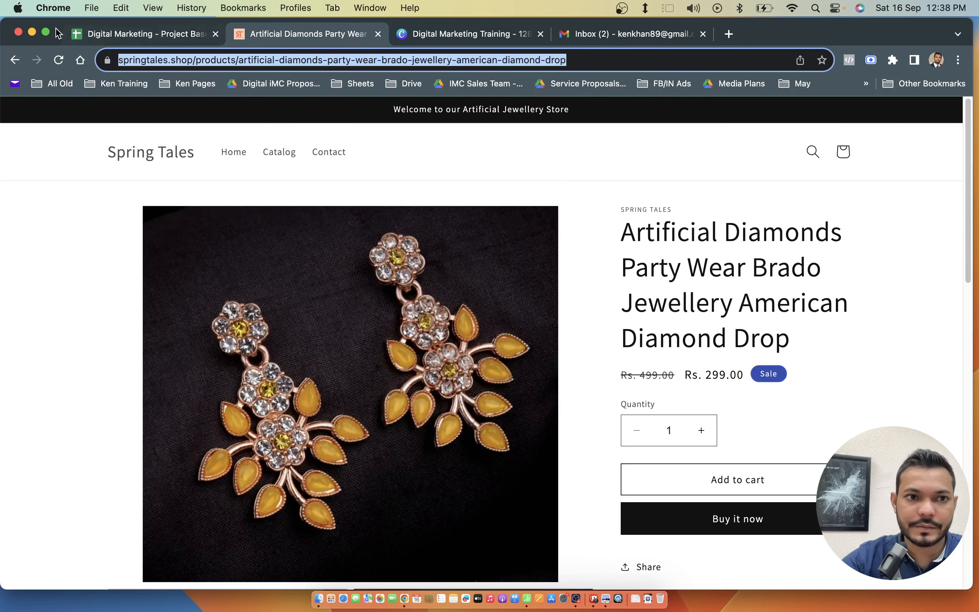
left_click(95, 34)
key("super+v")
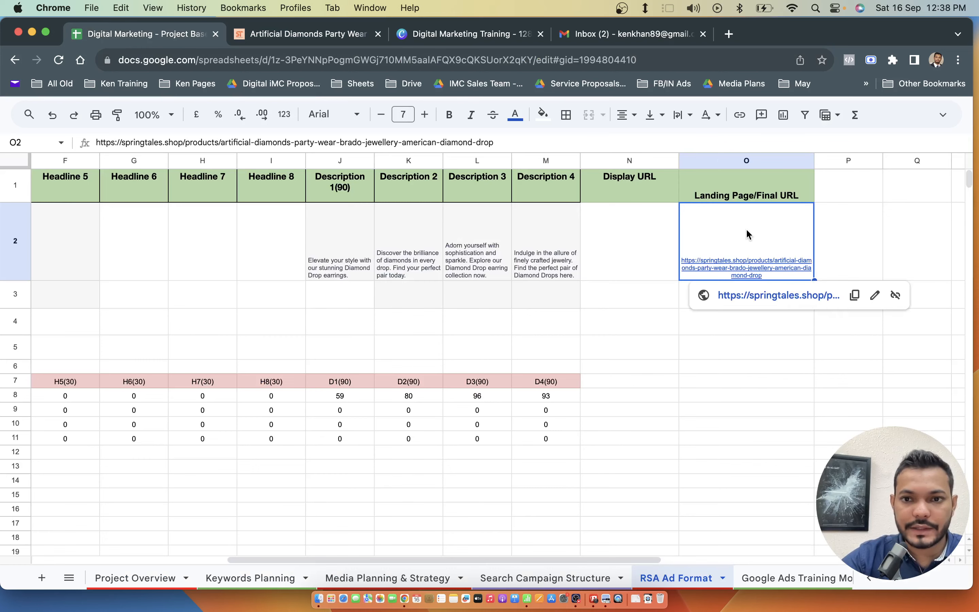
- Replace the ad's Final URL in Google Ads with the copied Diamond Drop product page URL
left_click(628, 236)
left_click(768, 230)
left_click(640, 233)
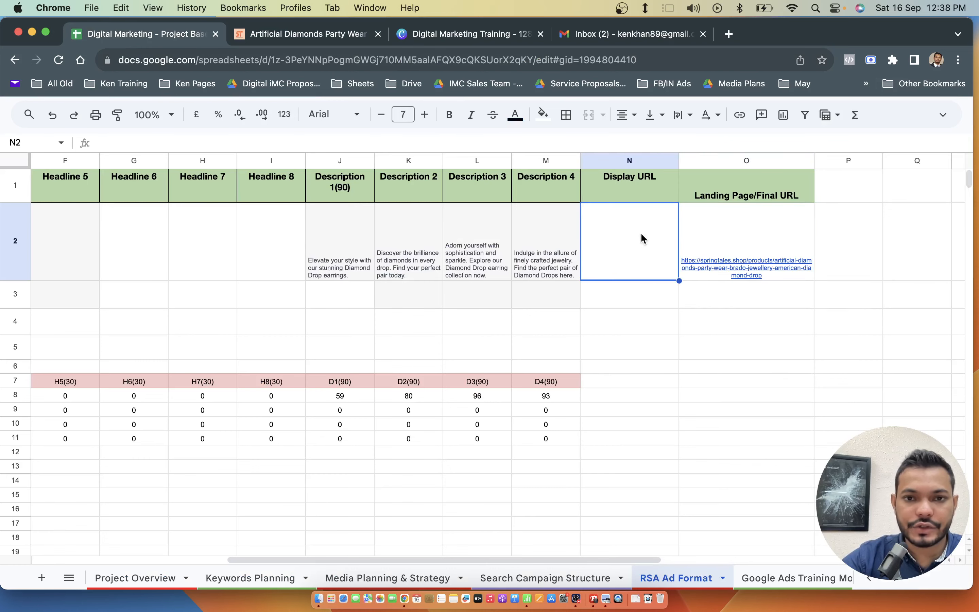
key("ctrl+Right")
left_click(321, 349)
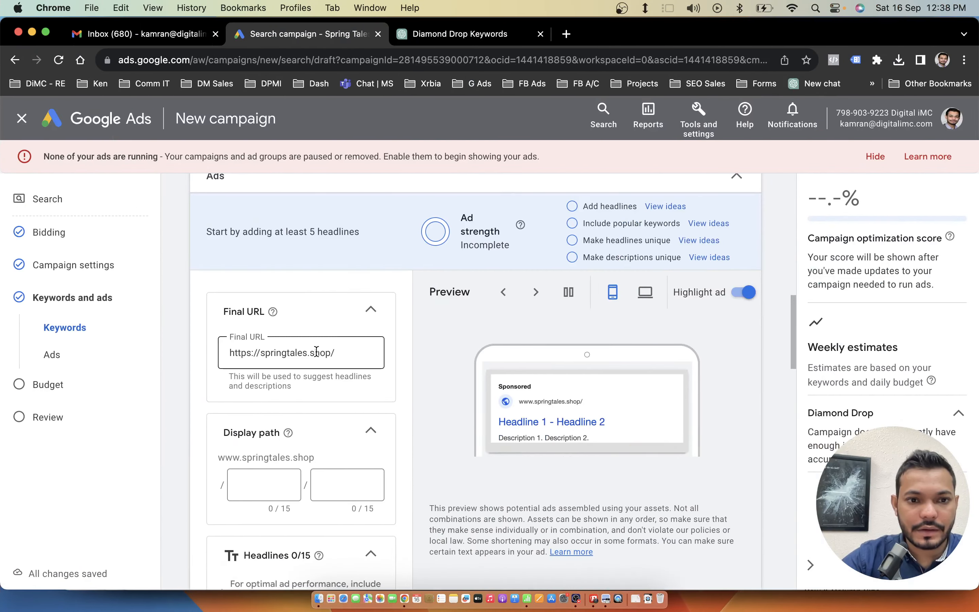
triple_click(320, 349)
key("super+v")
left_click(414, 369)
scroll(283, 417, "down", 3)
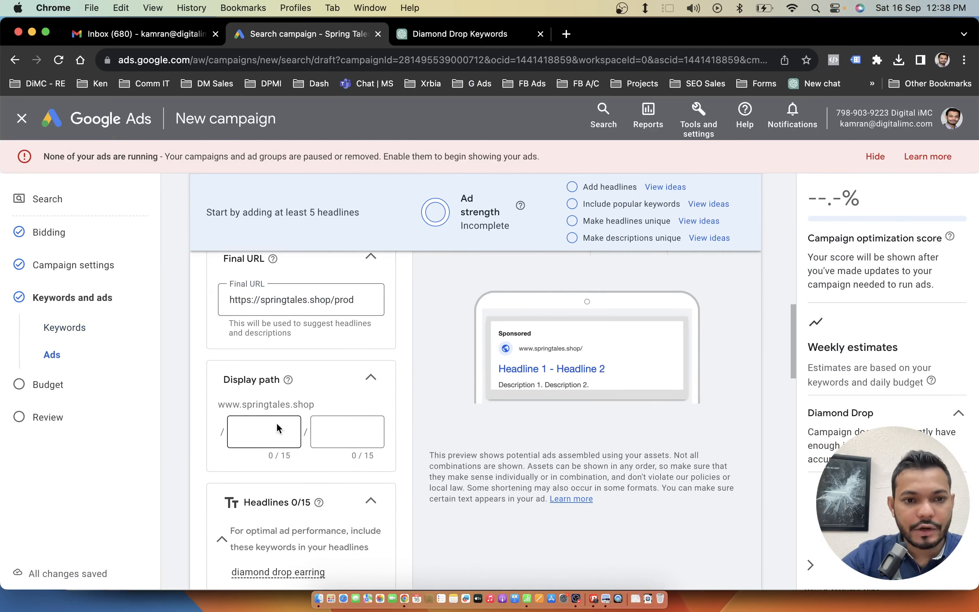
- Set the ad's display path to Diamond_drop and Earring
left_click(275, 443)
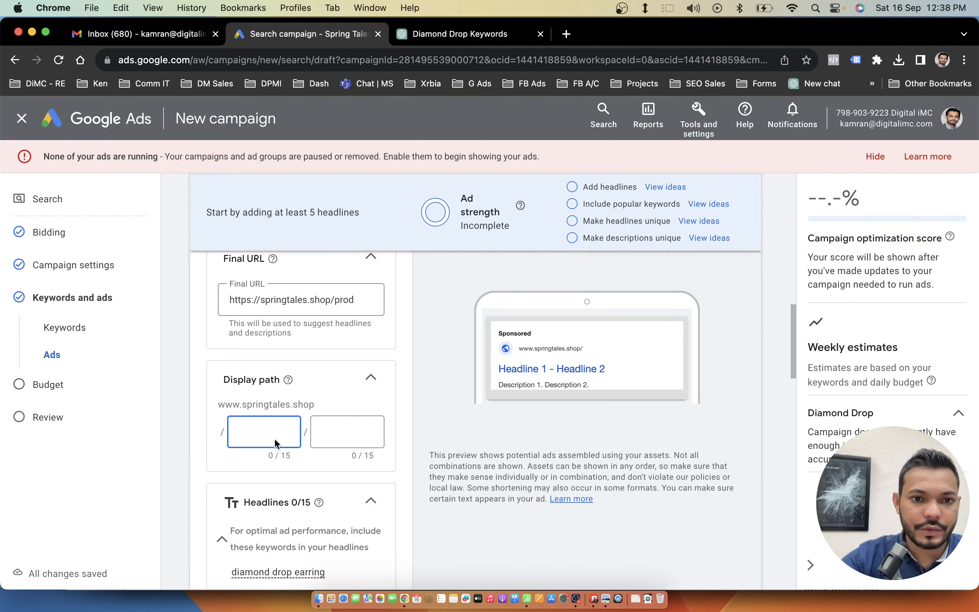
key("ctrl+Left")
scroll(228, 196, "left", 10)
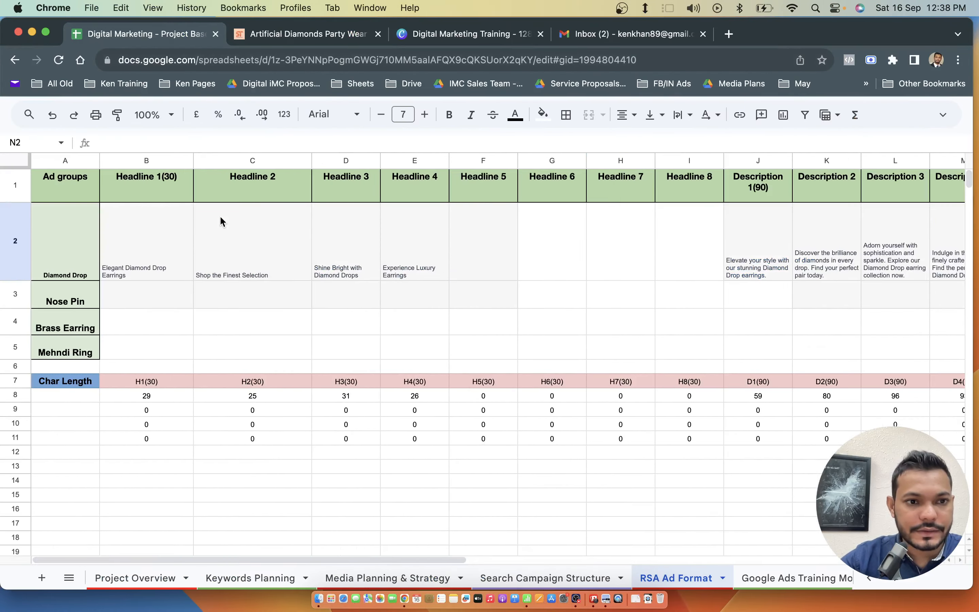
key("ctrl+Right")
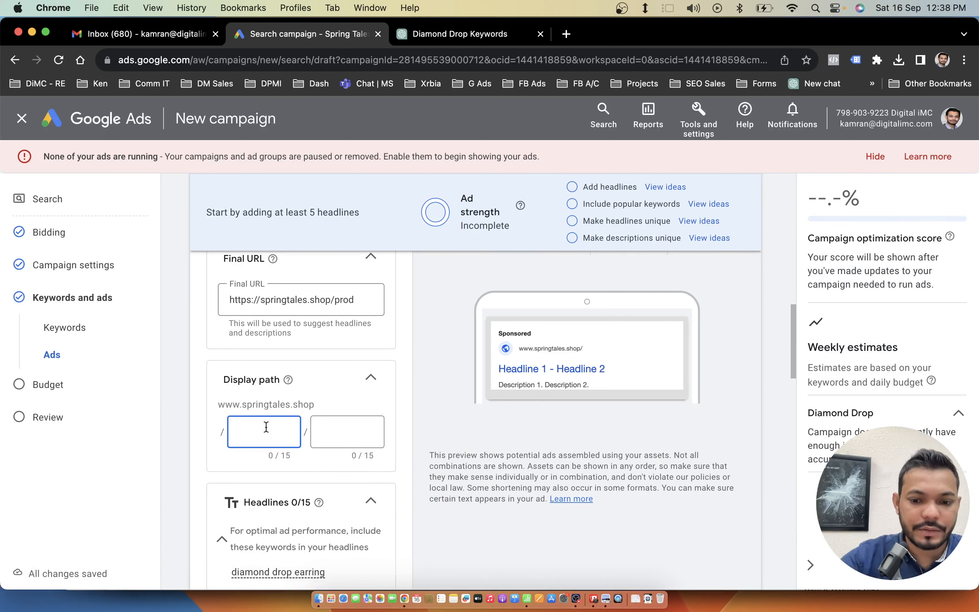
type("Diamonddrop")
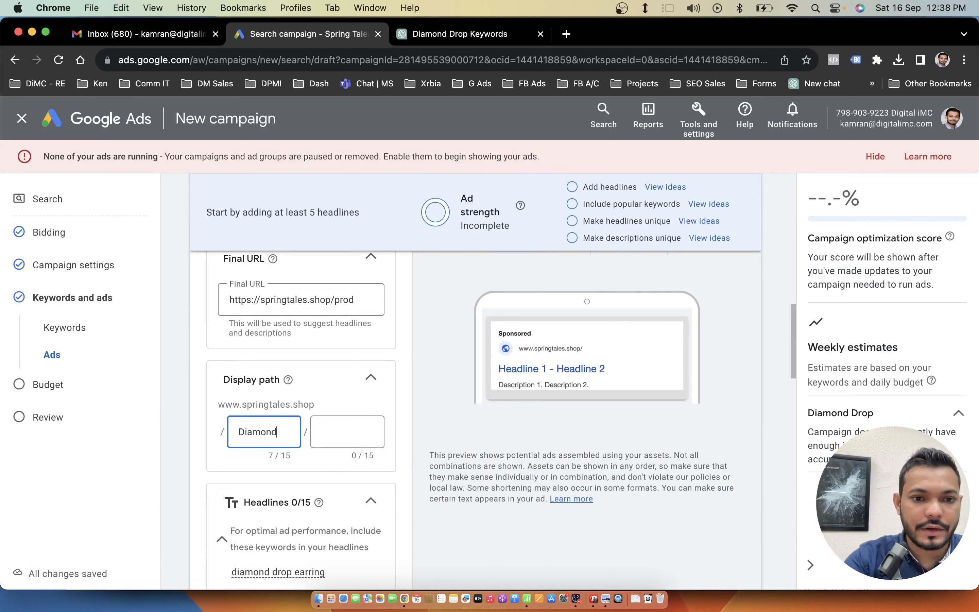
key("BackSpace")
key("BackSpace")
key("BackSpace")
key("BackSpace")
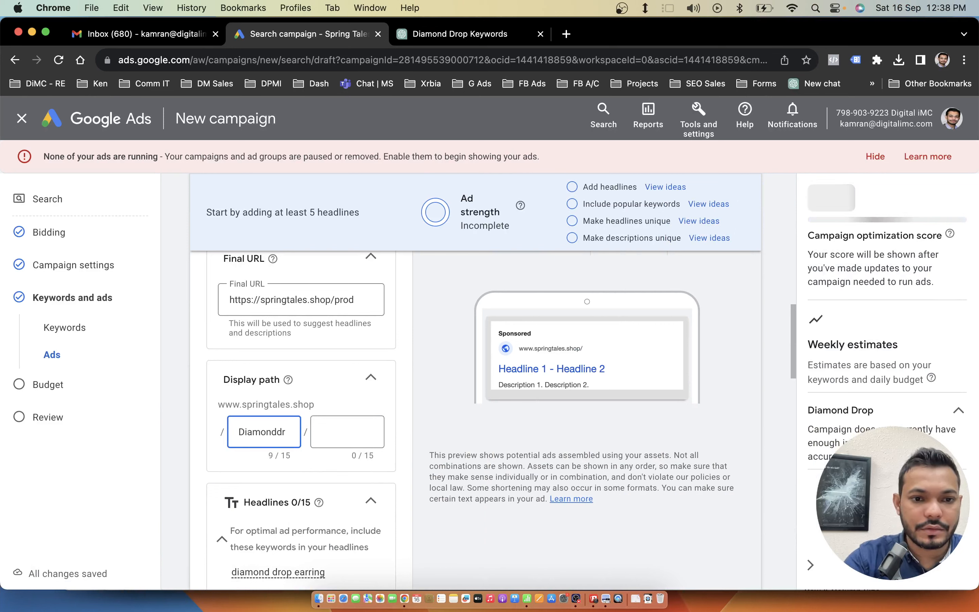
type("_drop")
key("Tab")
type("Earring")
key("Tab")
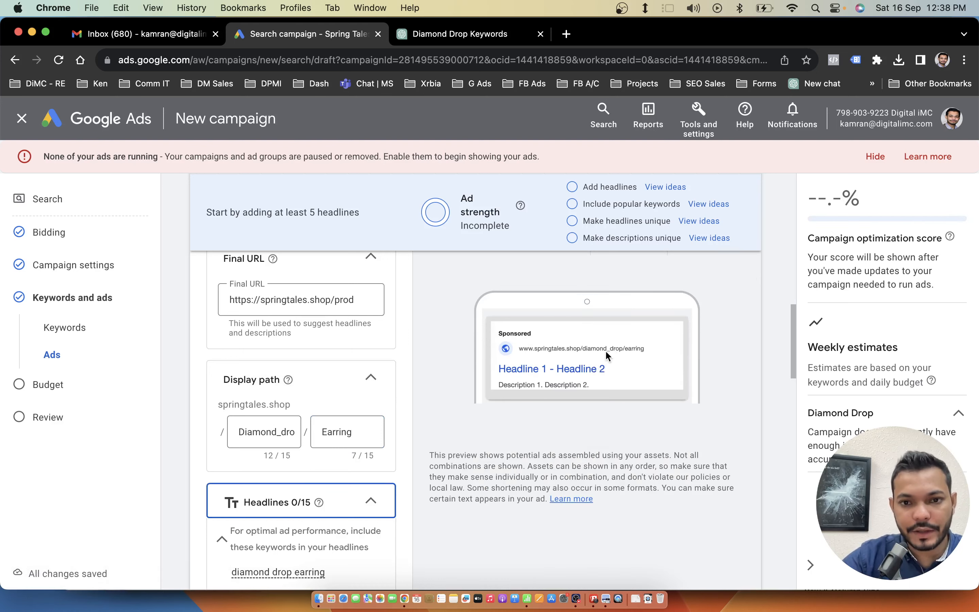
- Look over the ad's headline and description fields
scroll(358, 336, "down", 5)
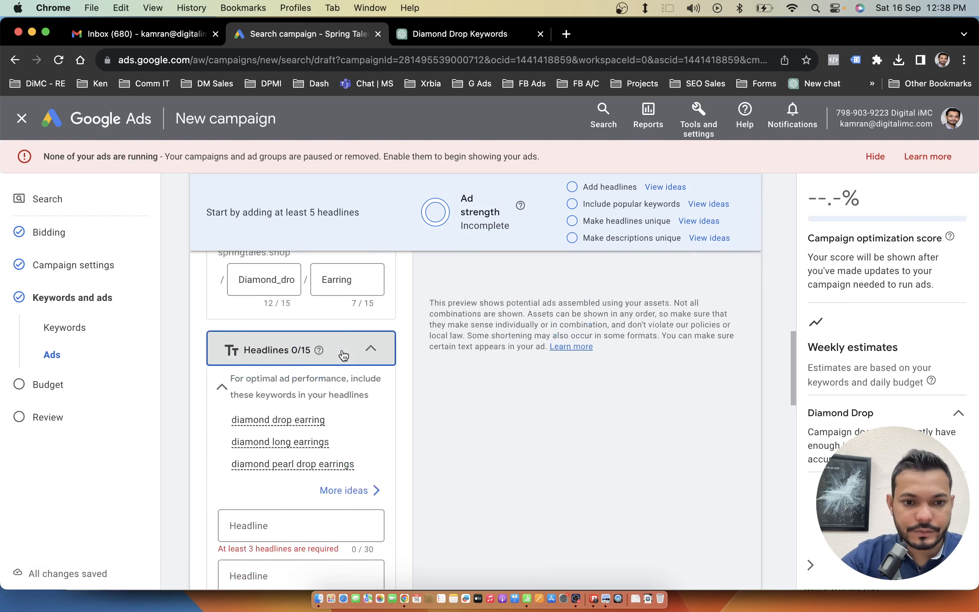
scroll(342, 355, "down", 3)
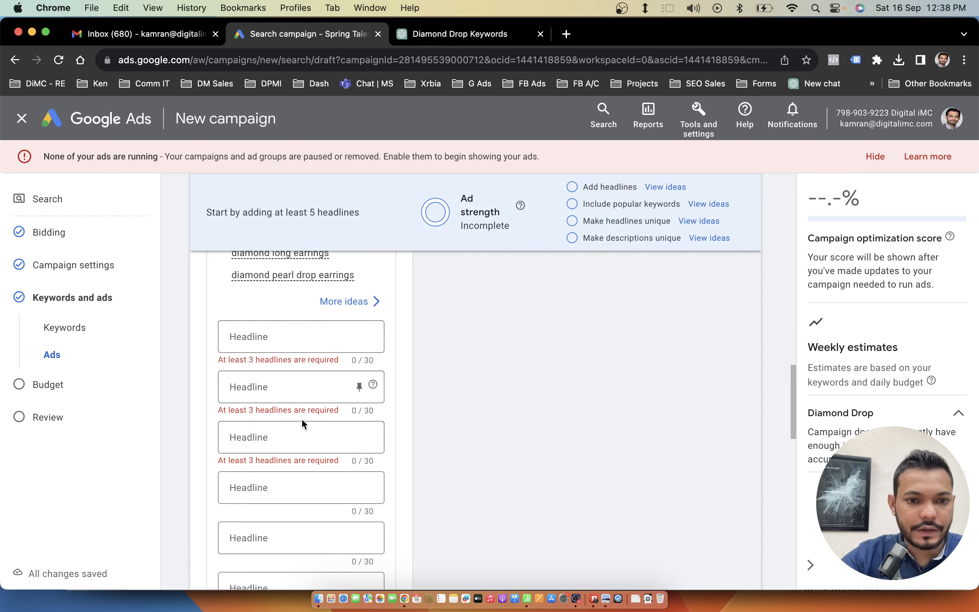
scroll(304, 419, "down", 4)
scroll(303, 421, "down", 7)
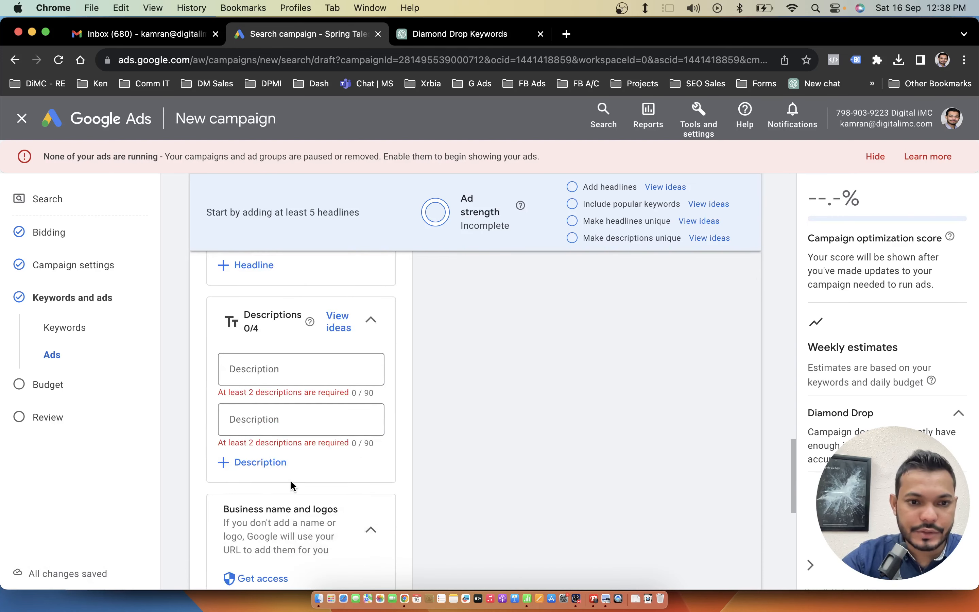
scroll(308, 470, "up", 3)
scroll(296, 456, "up", 8)
scroll(303, 373, "down", 5)
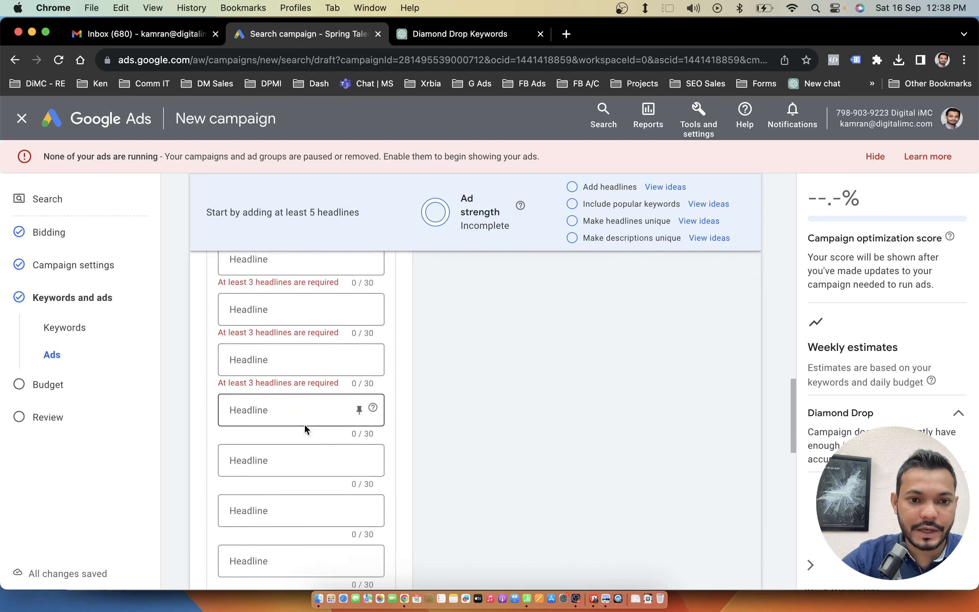
scroll(304, 424, "down", 3)
- Clear the ad group's keywords and paste in the Diamond Drop keywords from B3:B20 of the Search Campaign Structure sheet
scroll(304, 425, "up", 20)
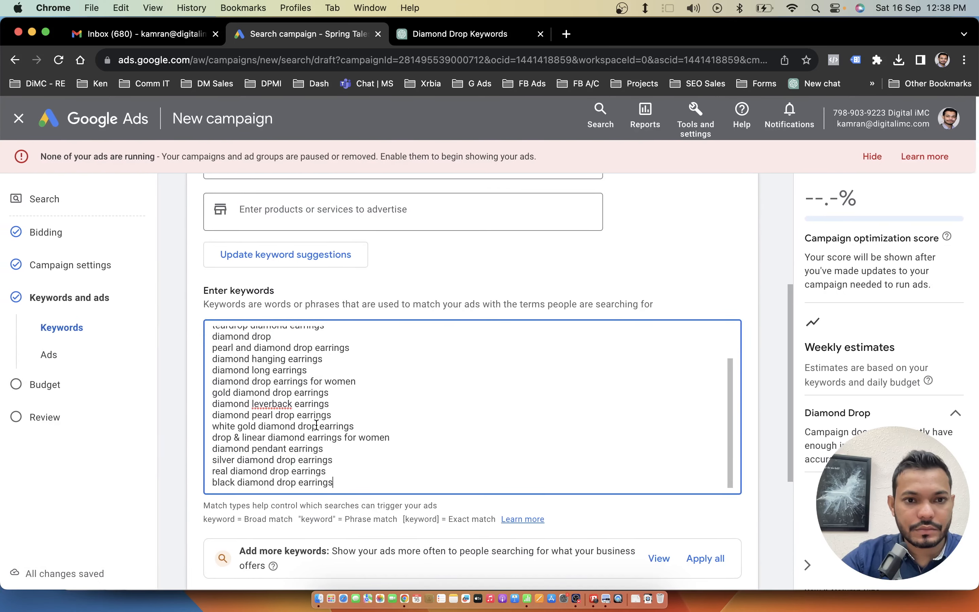
scroll(369, 383, "up", 3)
scroll(369, 364, "down", 3)
key("super+a")
key("BackSpace")
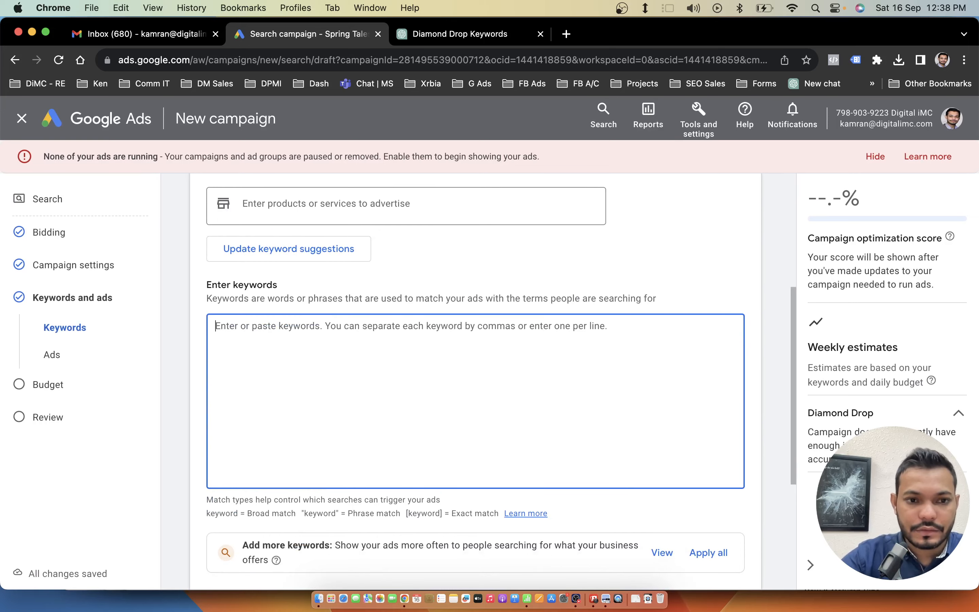
type("https://springtales.shop/products/artificial-diamonds-party-wear-brado-jewellery-american-diamond-drop")
key("super+z")
key("super+grave")
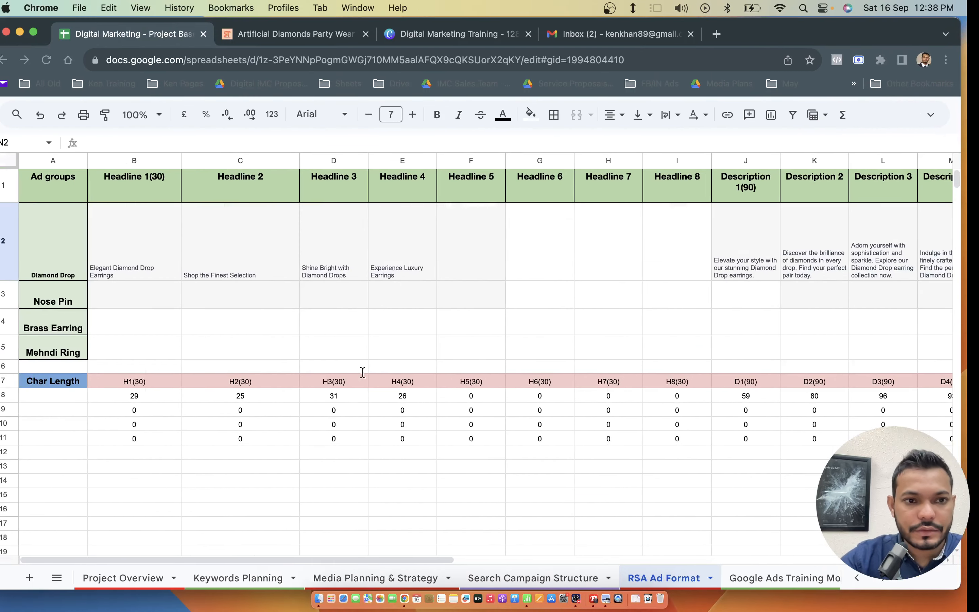
left_click(509, 578)
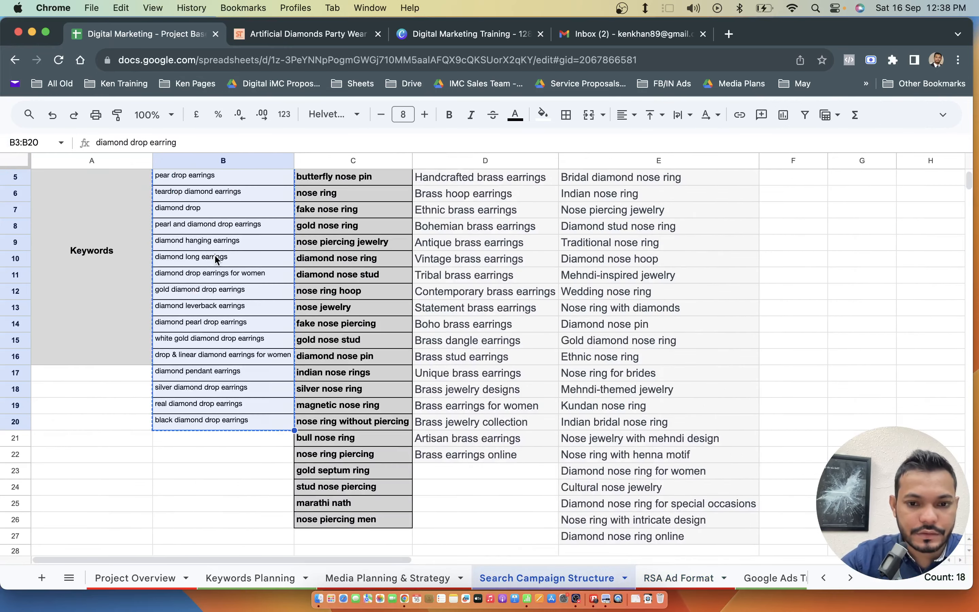
key("ctrl+Right")
left_click(284, 382)
key("cmd+v")
- Reopen the Diamond Drop ad for editing and go to its headline fields
scroll(285, 383, "down", 5)
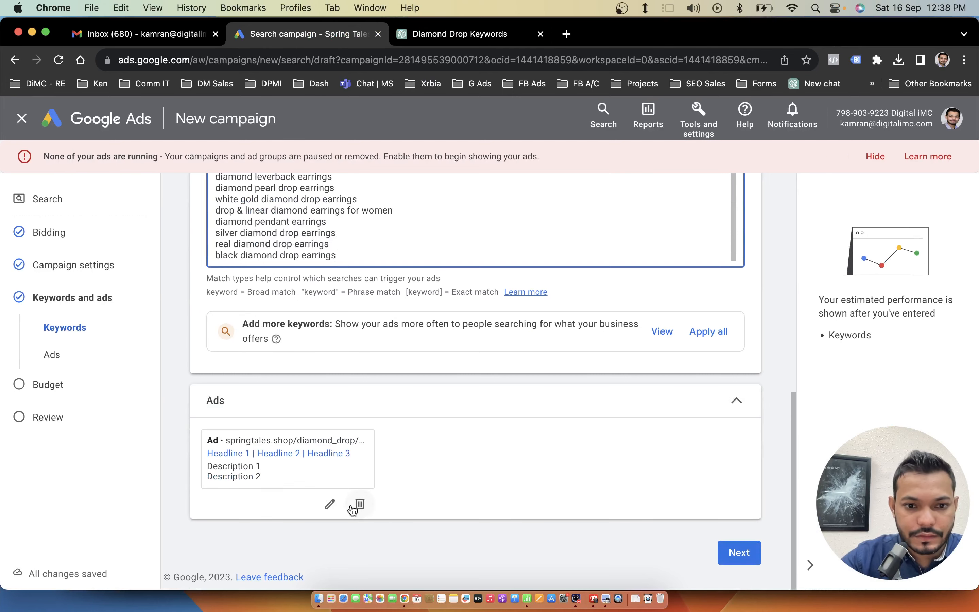
left_click(330, 503)
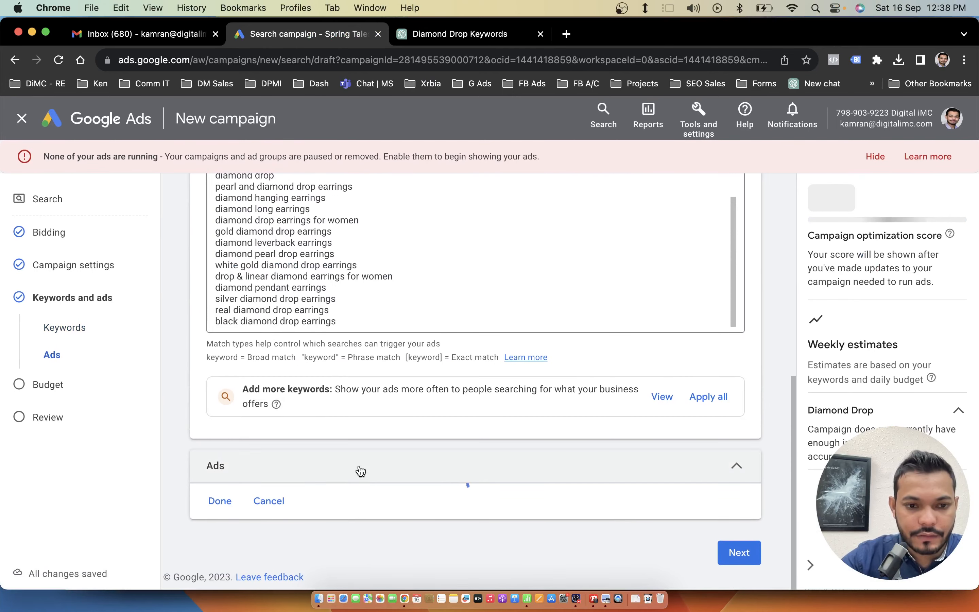
left_click(332, 438)
scroll(348, 433, "down", 15)
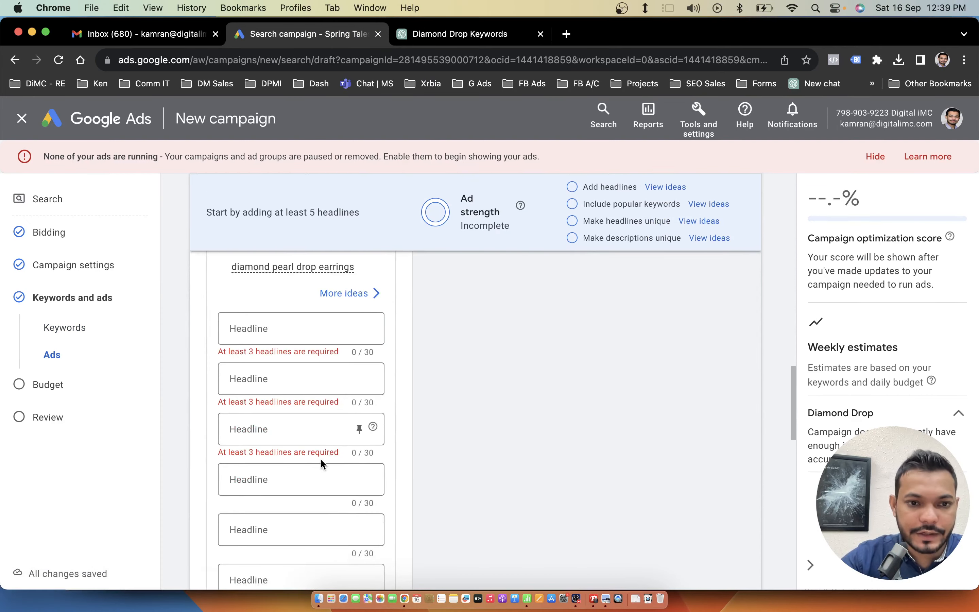
- Enter "Elegant Diamond Drop Earrings" from cell B2 of the RSA Ad Format sheet as the ad's first headline
key("ctrl+Left")
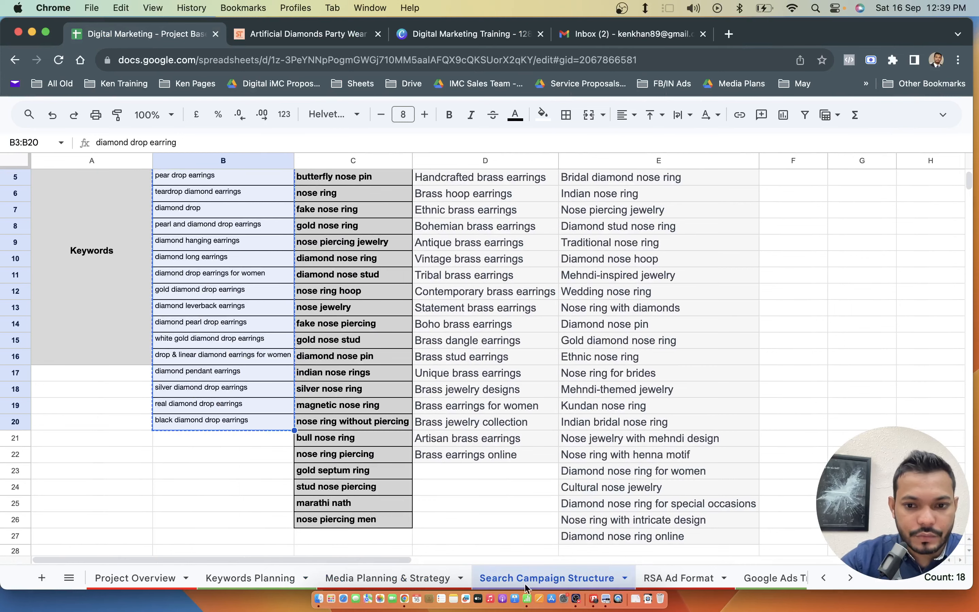
left_click(672, 578)
left_click(134, 251)
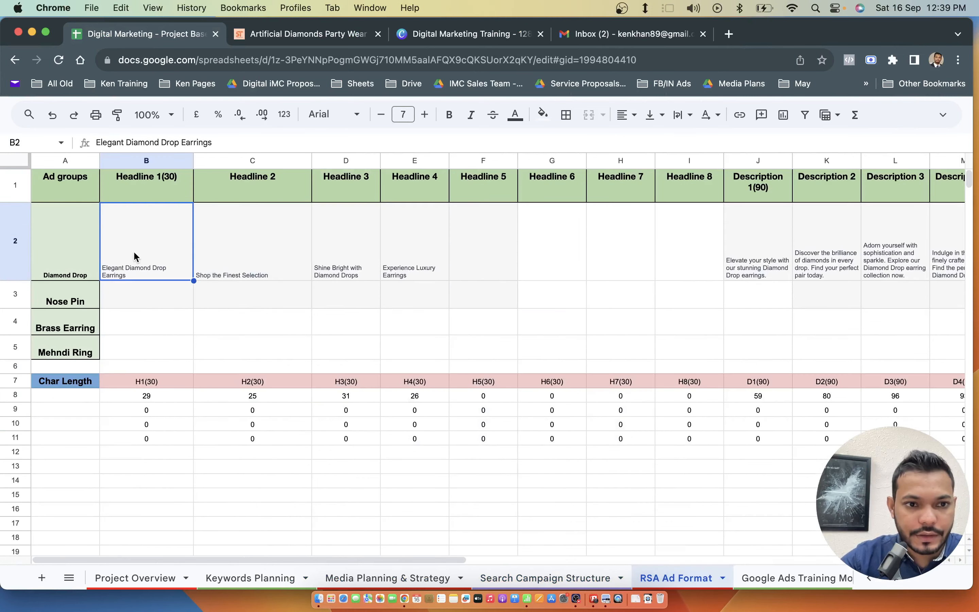
key("ctrl+Right")
left_click(262, 339)
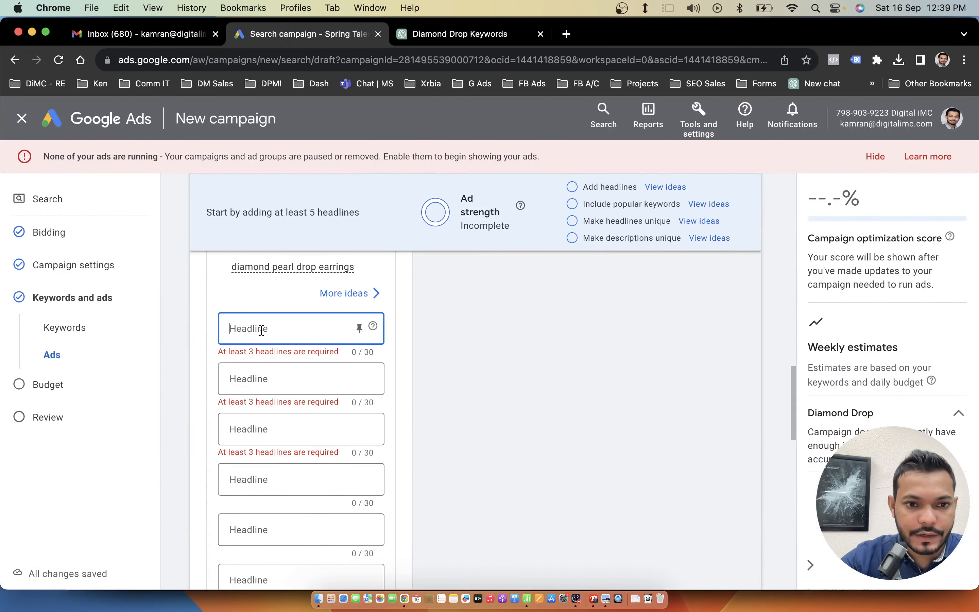
type("Elegant Diamond Drop Earrings")
- Copy "Shop the Finest Selection" from cell C2 and paste it as the ad's second headline
key("ctrl+Left")
left_click(257, 267)
key("super+c")
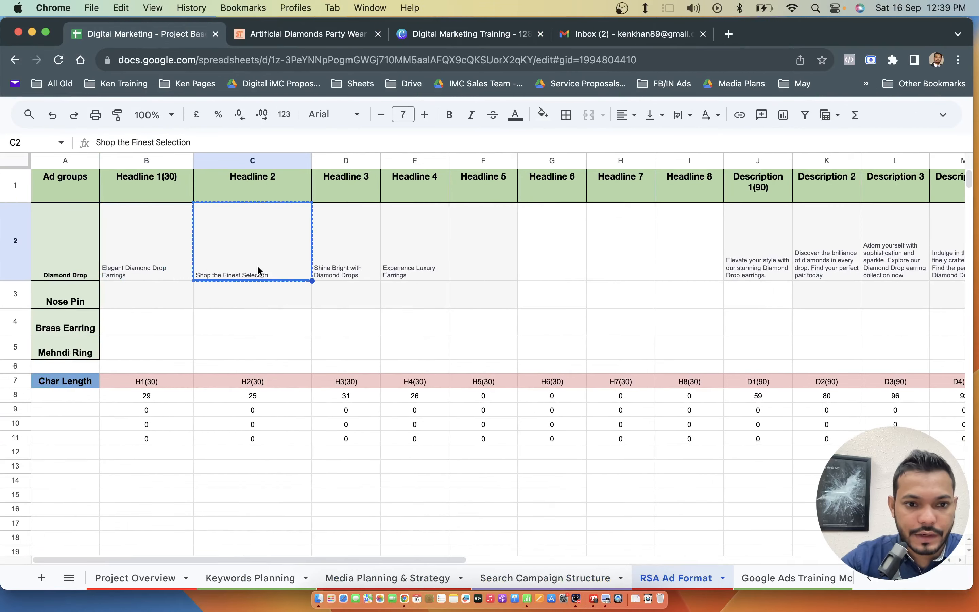
key("ctrl+Right")
left_click(274, 379)
key("cmd+v")
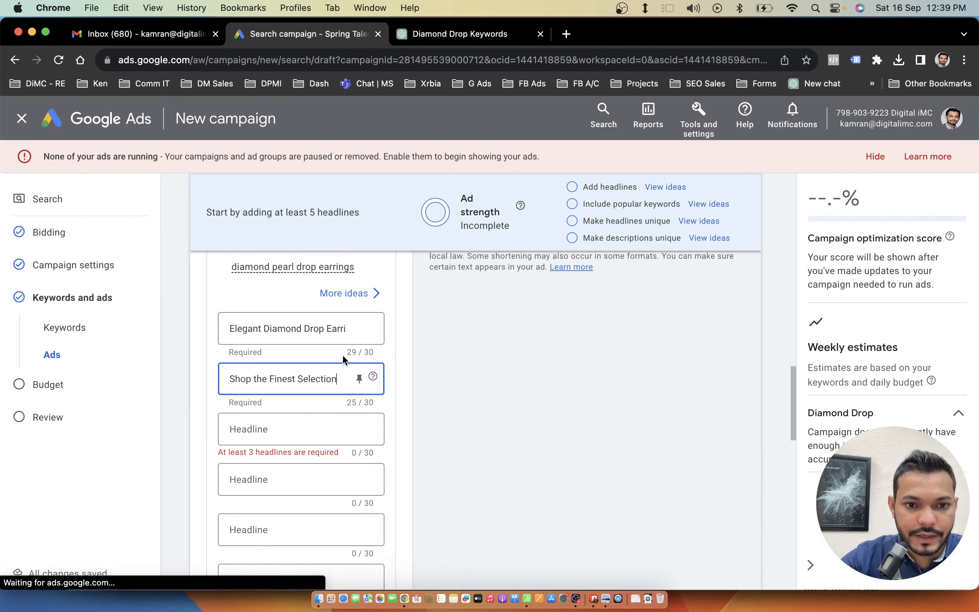
- Copy "Shine Bright with Diamond Drops" from cell D2 into the third headline and remove its last character to fit the limit
key("ctrl+Left")
left_click(343, 272)
key("super+c")
key("ctrl+Right")
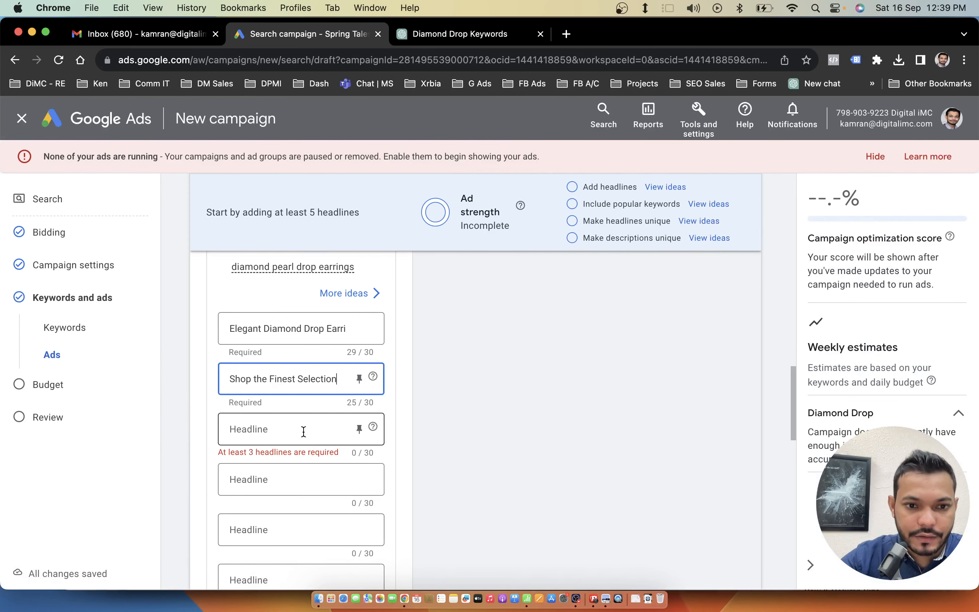
left_click(303, 431)
key("cmd+v")
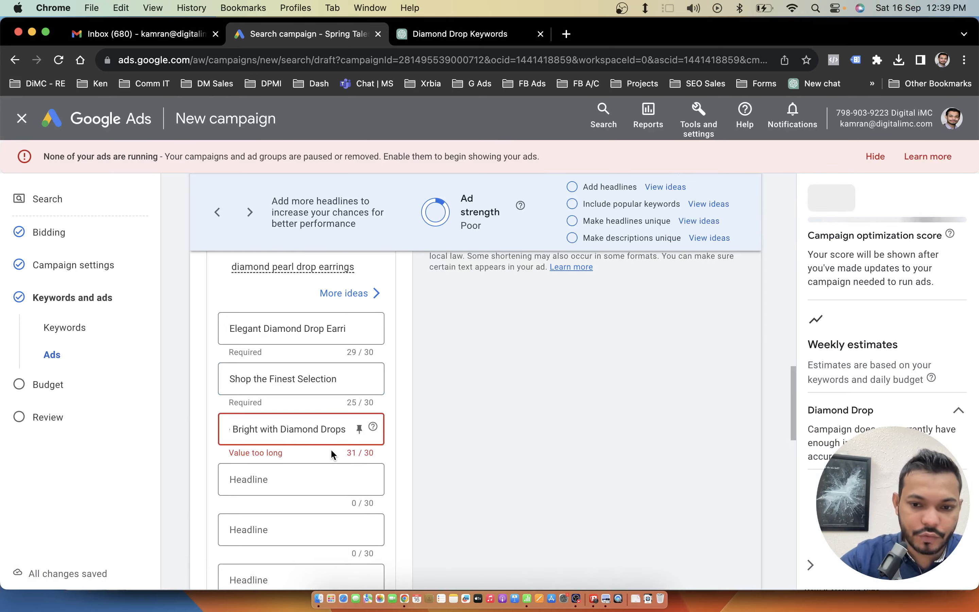
key("BackSpace")
- Copy "Experience Luxury Earrings" from cell E2 and paste it as the ad's fourth headline
key("ctrl+Left")
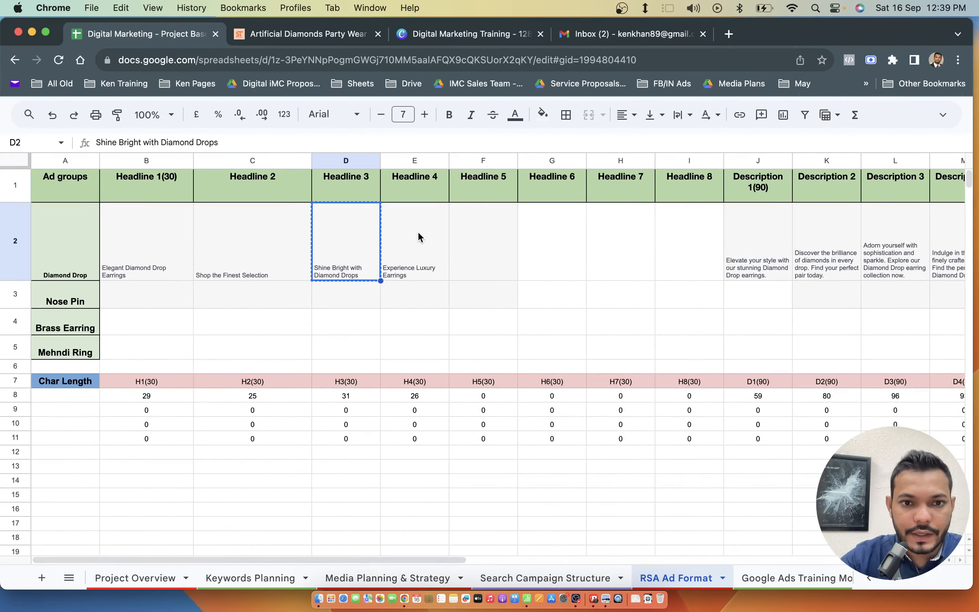
left_click(413, 236)
key("ctrl+Right")
left_click(307, 476)
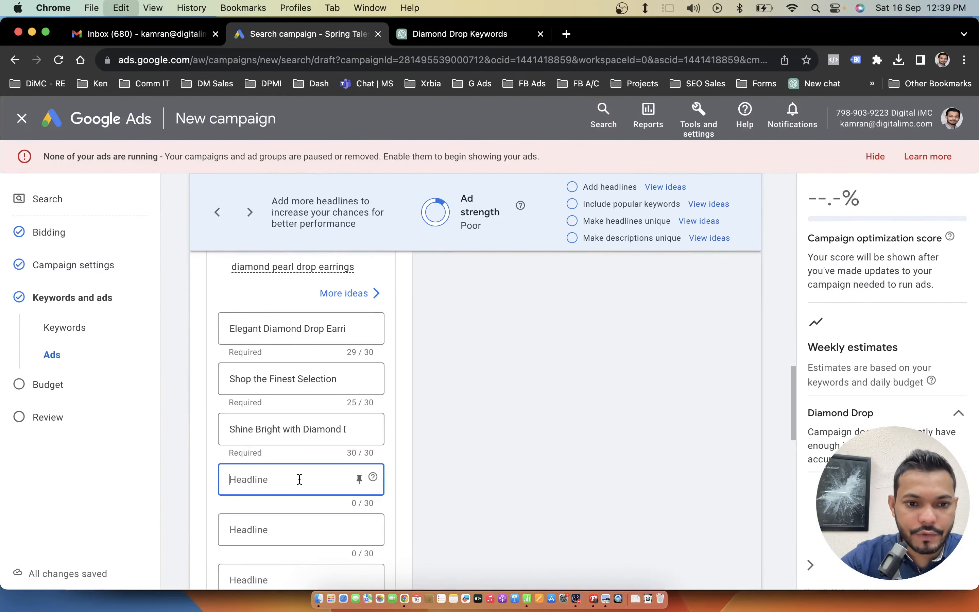
key("super+v")
- Copy "Elevate your style with our stunning Diamond Drop earrings." from cell J2 and paste it as the ad's first description
key("ctrl+Left")
left_click(757, 266)
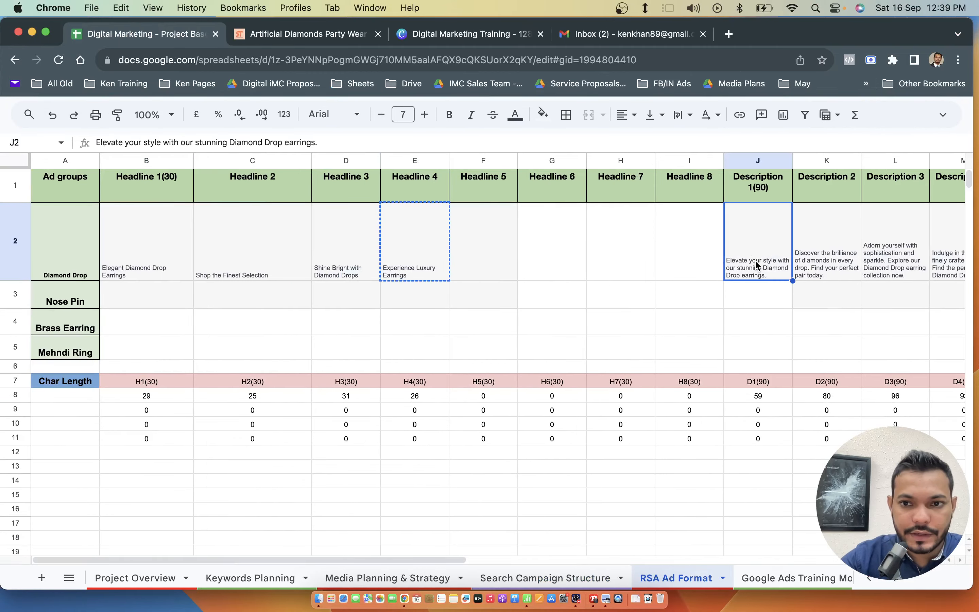
key("super+c")
key("ctrl+Right")
scroll(277, 416, "down", 6)
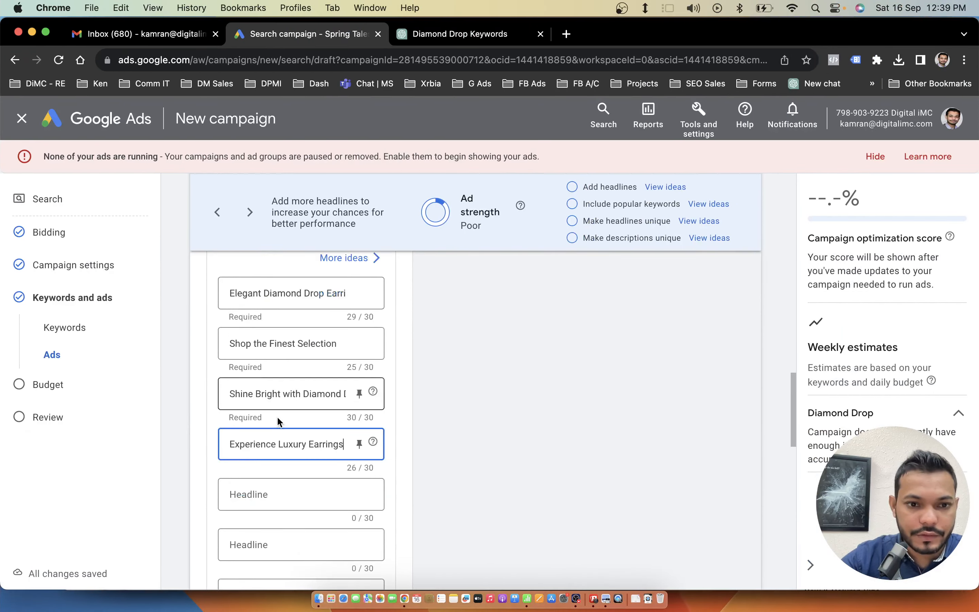
scroll(278, 432, "down", 3)
left_click(267, 408)
key("super+v")
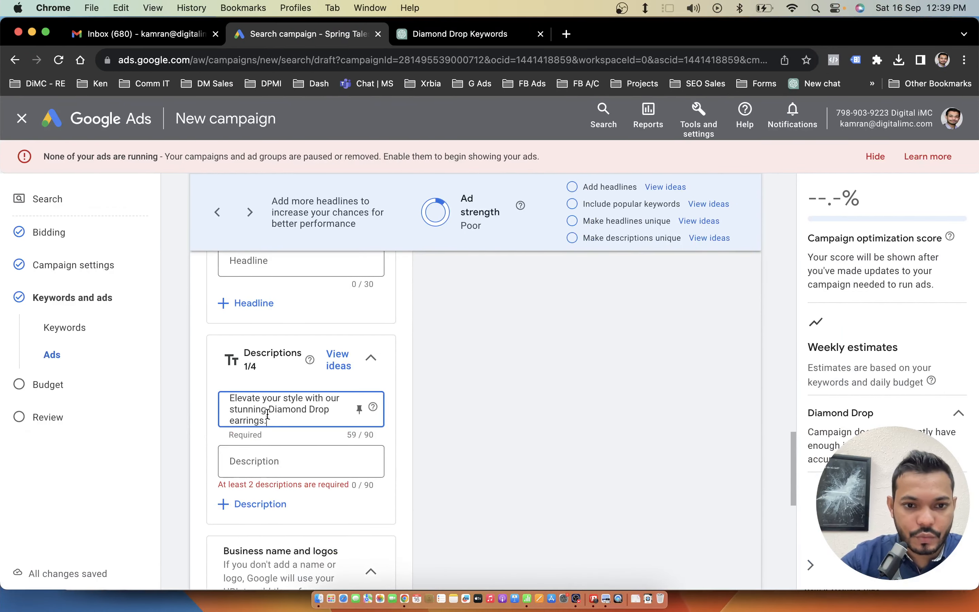
- Copy "Discover the brilliance of diamonds in every drop. Find your perfect pair today." from cell K2 into the ad's second description
key("ctrl+Left")
left_click(829, 231)
key("super+c")
key("ctrl+Right")
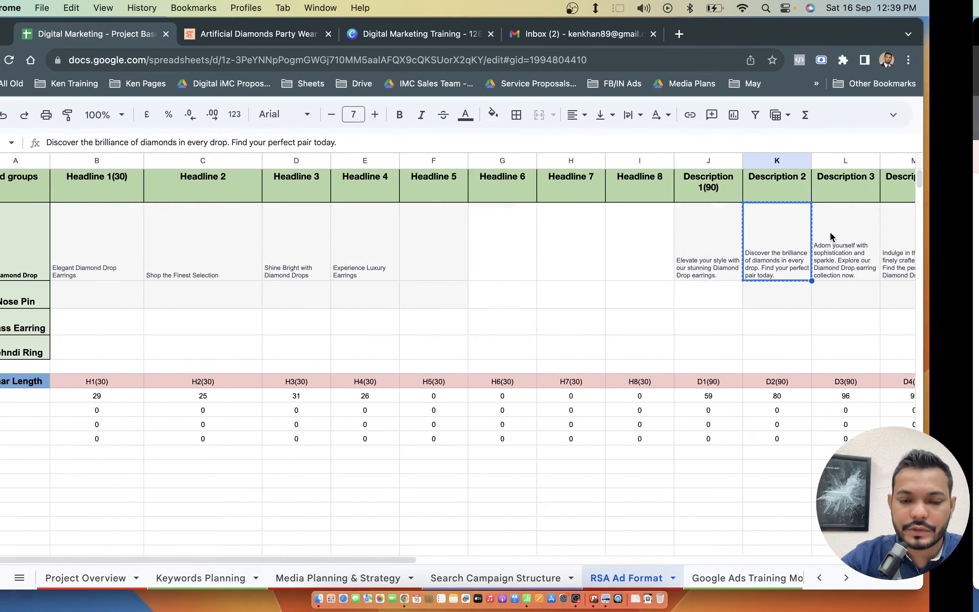
left_click(315, 466)
key("super+v")
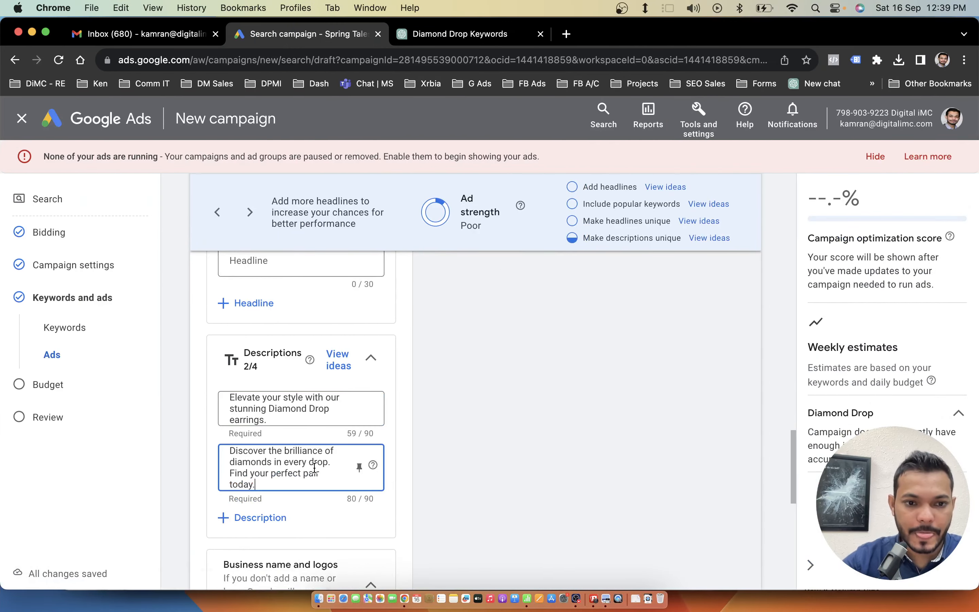
- Add a third description to the ad and paste in the Description 3 text copied from cell L2
key("ctrl+Left")
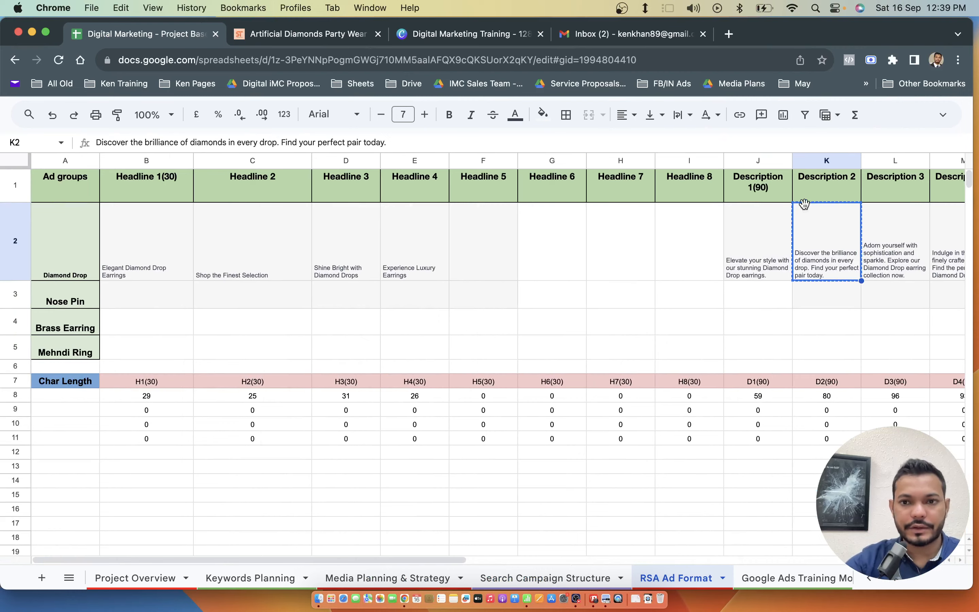
scroll(884, 221, "right", 5)
left_click(615, 235)
key("super+c")
key("ctrl+Right")
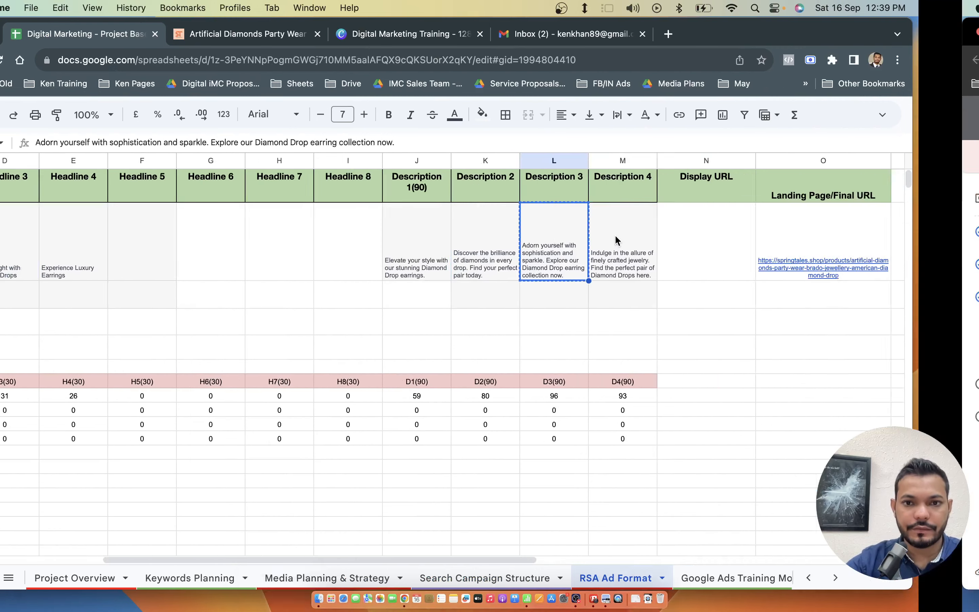
left_click(287, 525)
left_click(287, 523)
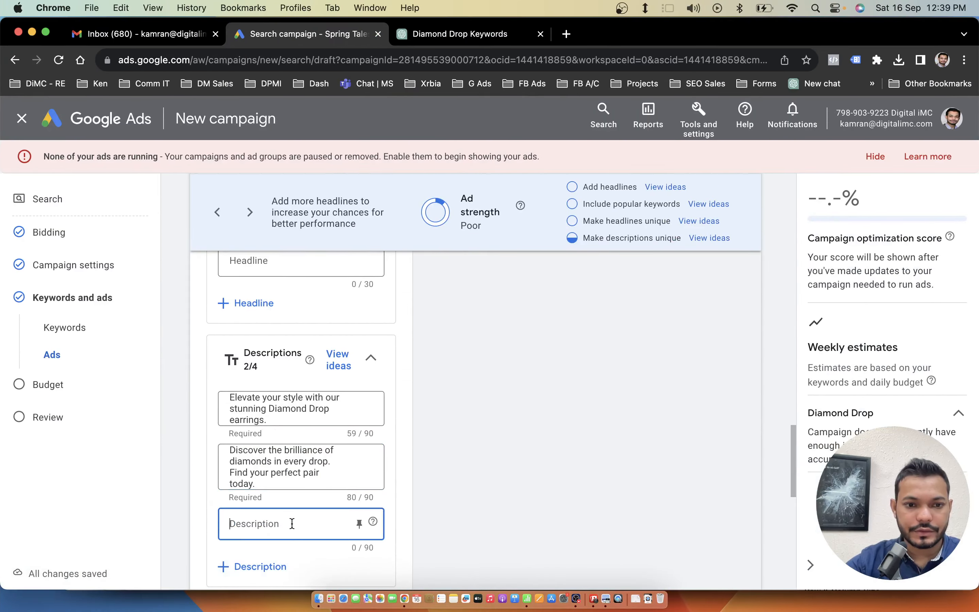
key("super+v")
- Add a fourth description to the ad and paste in the Description 4 text copied from cell M2
key("ctrl+Left")
left_click(682, 246)
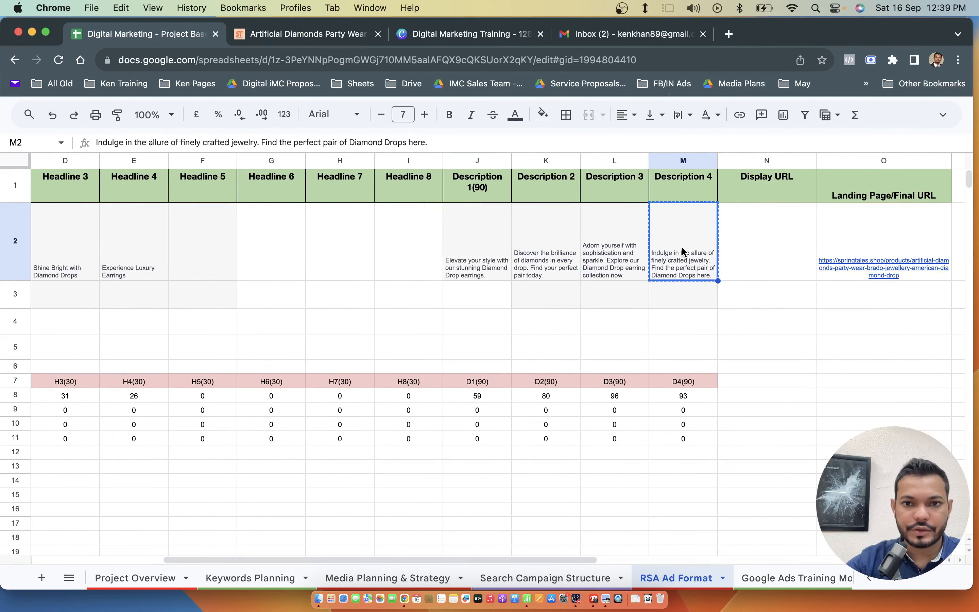
key("super+c")
key("ctrl+Right")
scroll(349, 485, "down", 3)
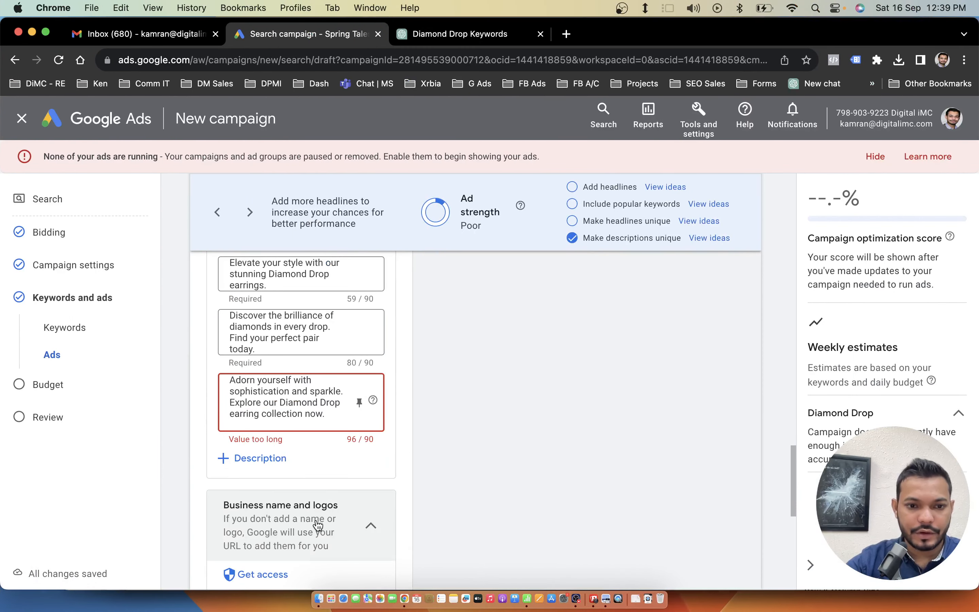
left_click(263, 457)
left_click(282, 465)
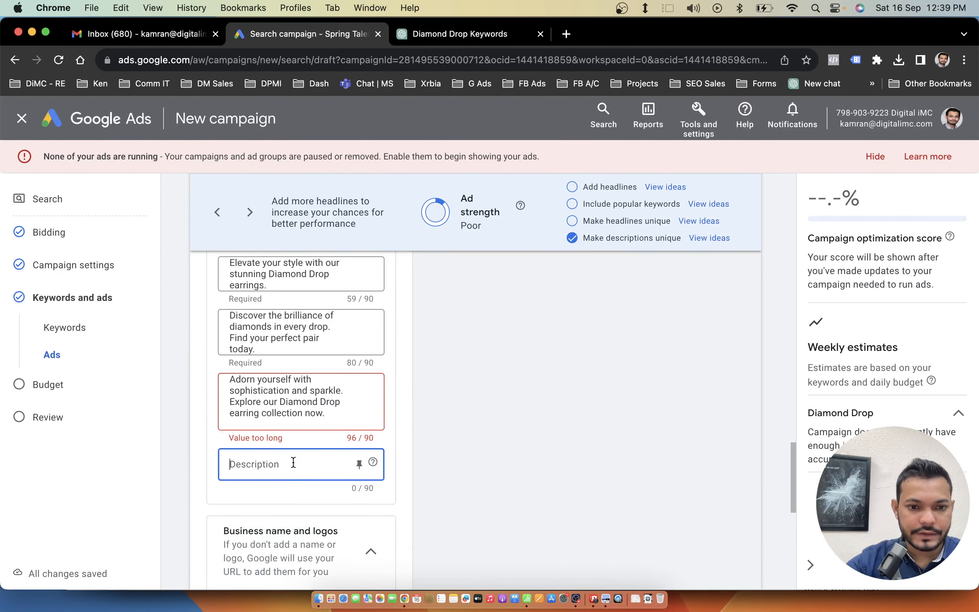
key("super+v")
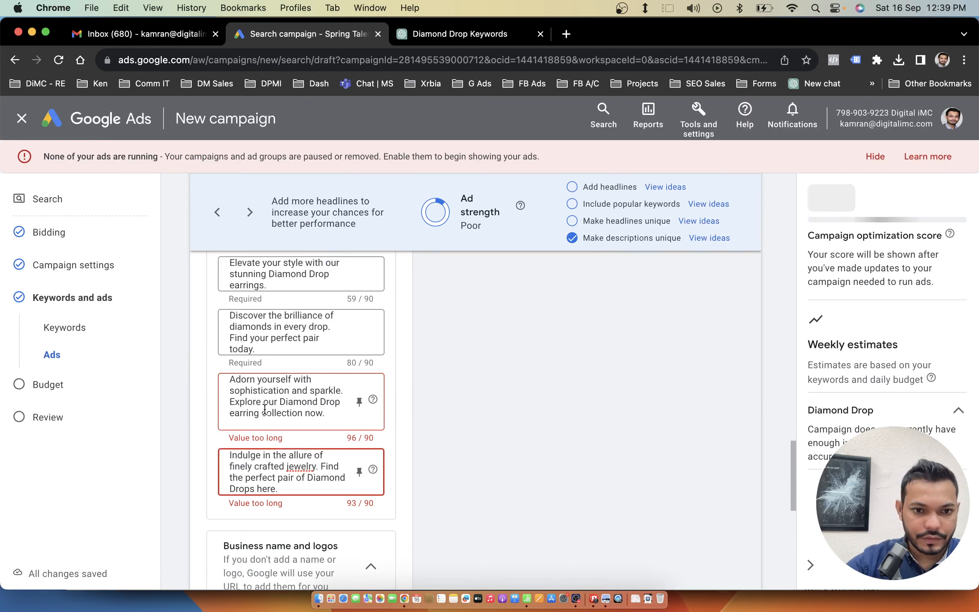
- Shorten the third description so that it ends with "Explore our Diamond Drop earring."
left_click_drag(264, 413, 326, 412)
key("BackSpace")
key("BackSpace")
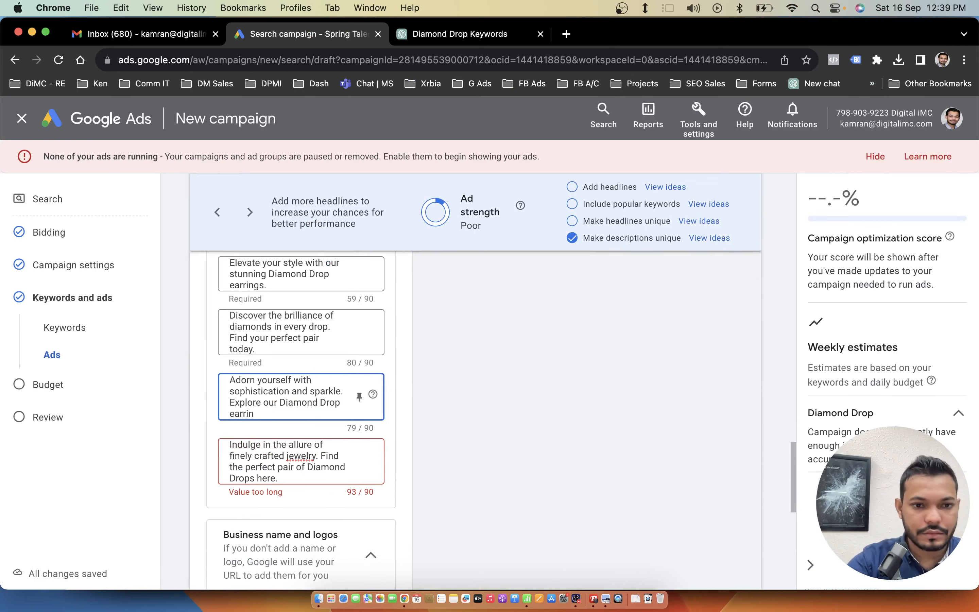
type(".")
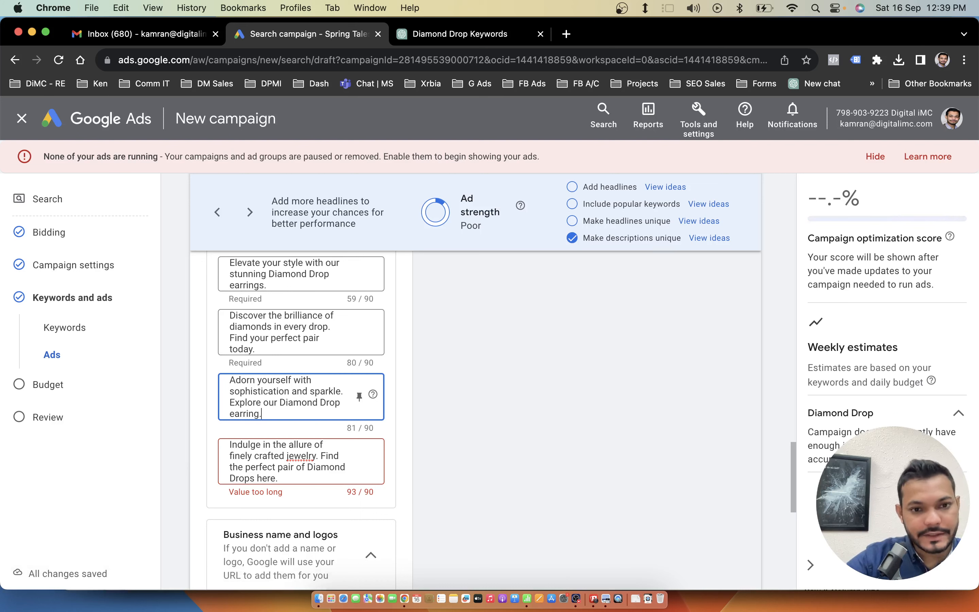
- Remove the word "here" from the fourth description so that it ends with "Find the perfect pair of Diamond Drops."
left_click(306, 482)
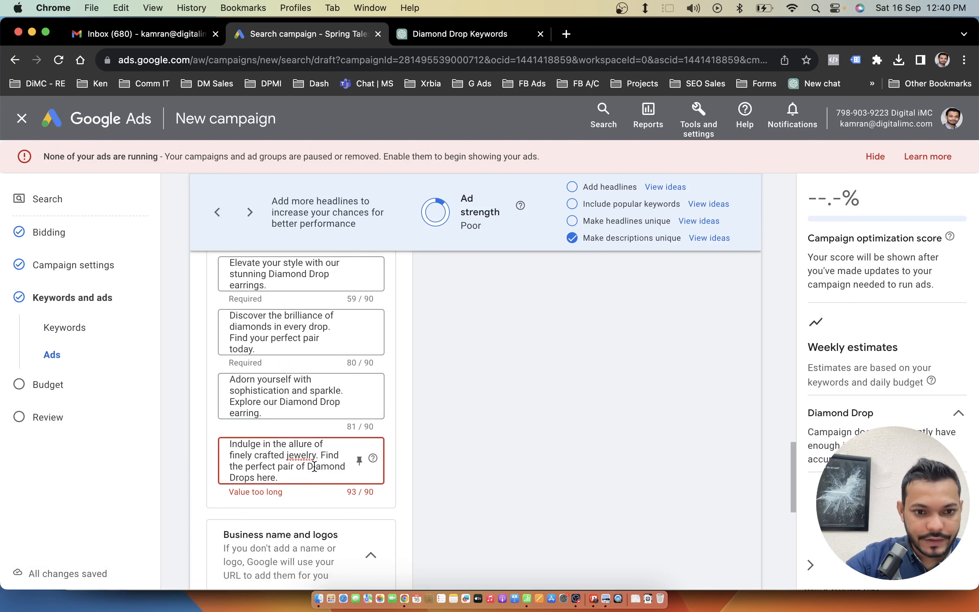
double_click(261, 476)
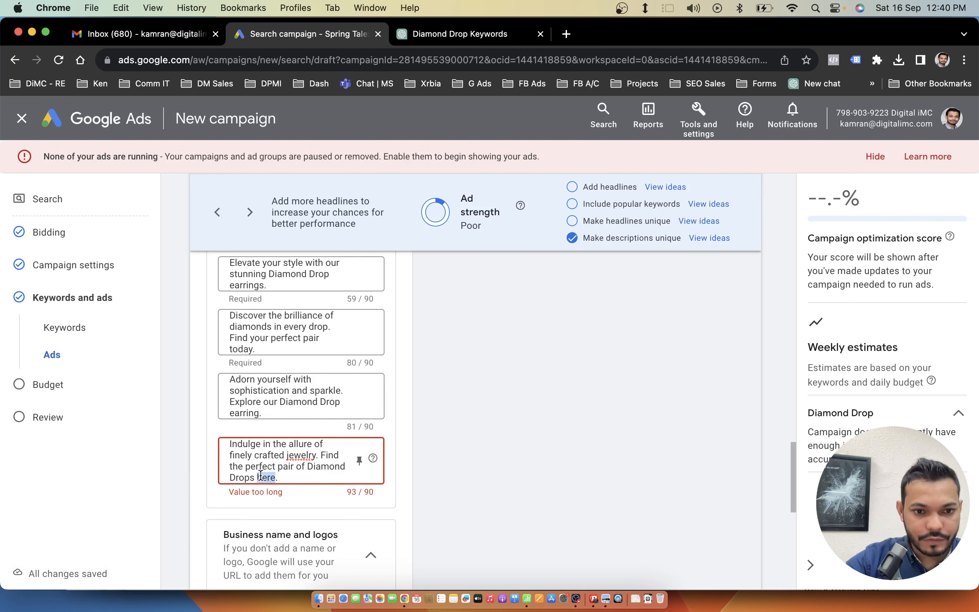
key("BackSpace")
key("BackSpace")
- Check the Description 4 character count in the RSA Ad Format sheet and look over the ad's assets and headlines
key("ctrl+Left")
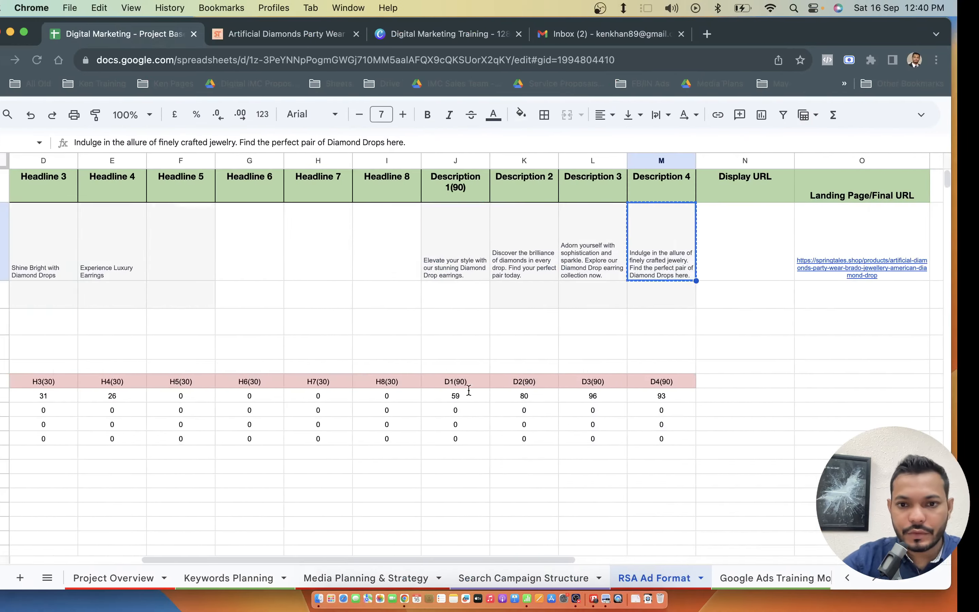
left_click(694, 453)
left_click(690, 400)
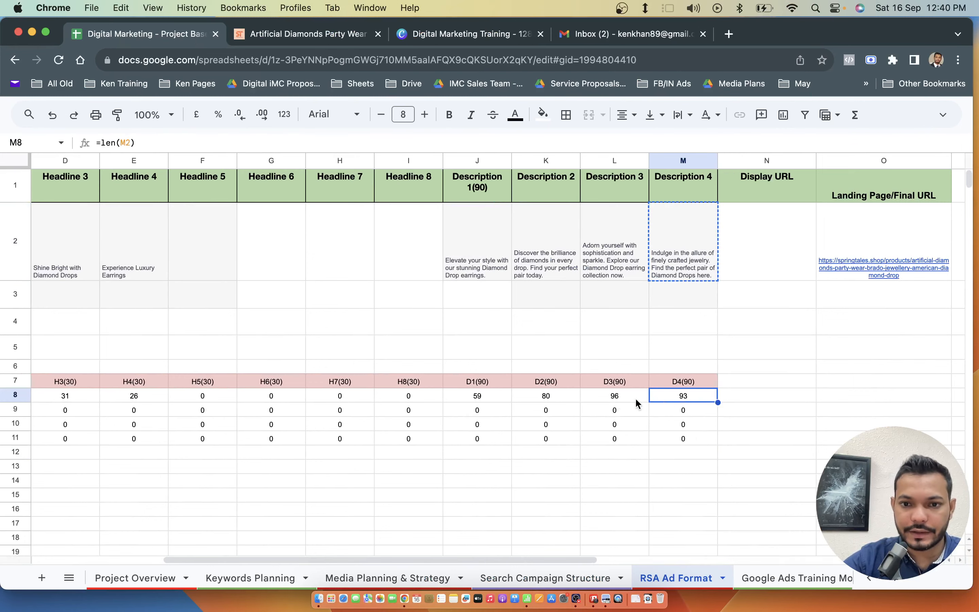
key("ctrl+Right")
scroll(334, 425, "down", 3)
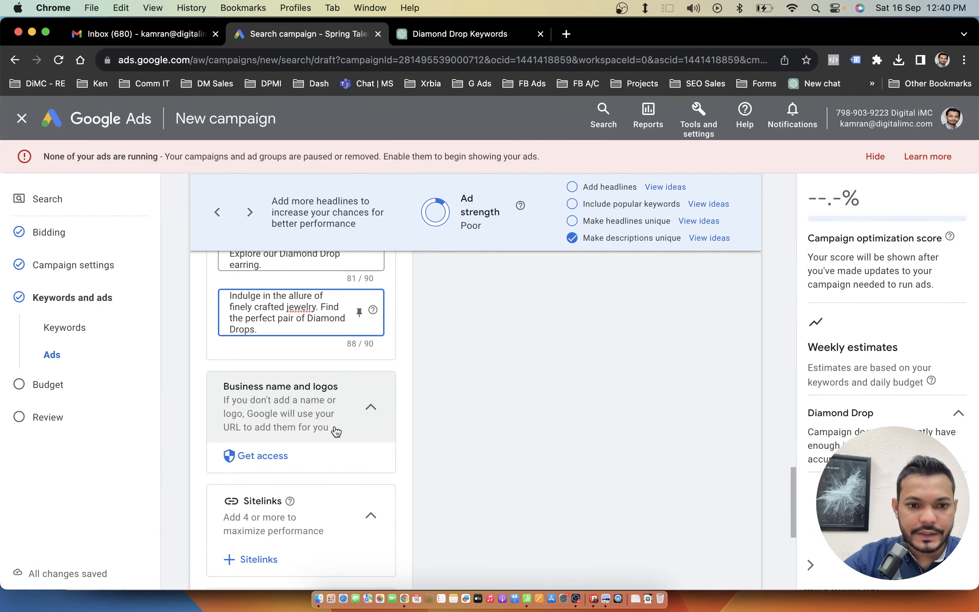
scroll(336, 431, "down", 5)
scroll(336, 432, "up", 10)
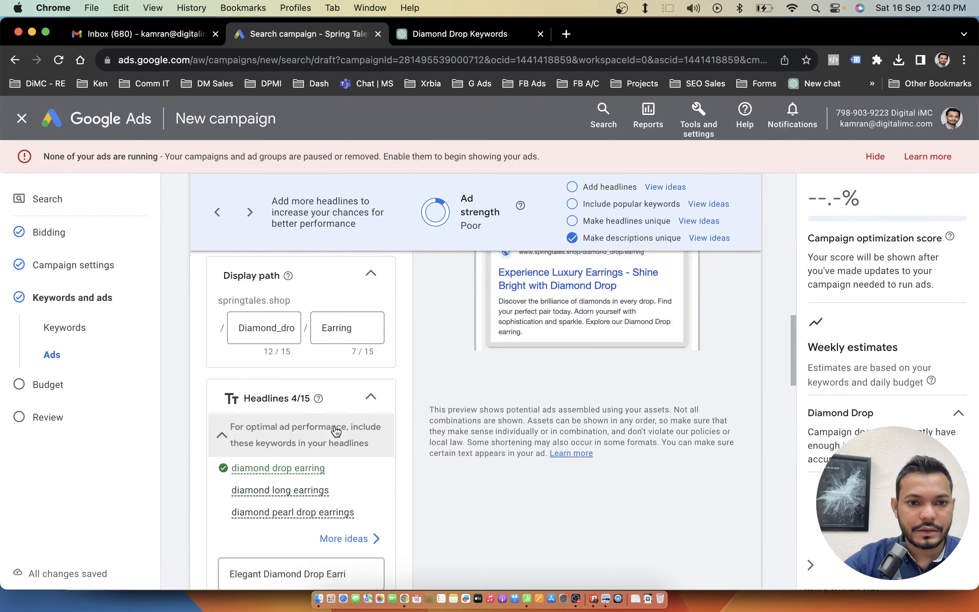
scroll(336, 431, "down", 8)
scroll(334, 430, "up", 2)
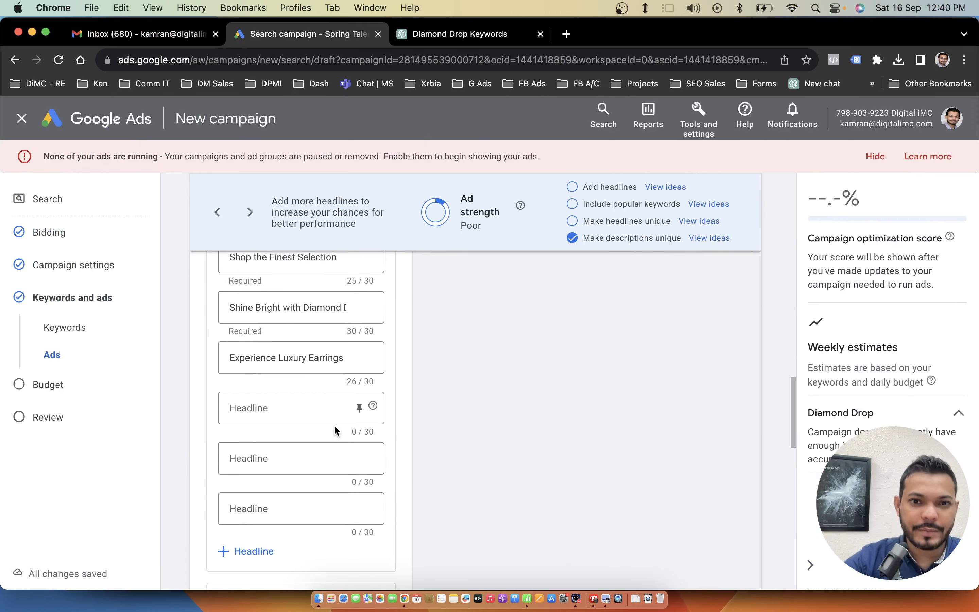
- Add the suggested call-to-action headlines "Shop Online Now", "Order Online", "Book Now" and "Find Out More" to the ad
left_click(279, 408)
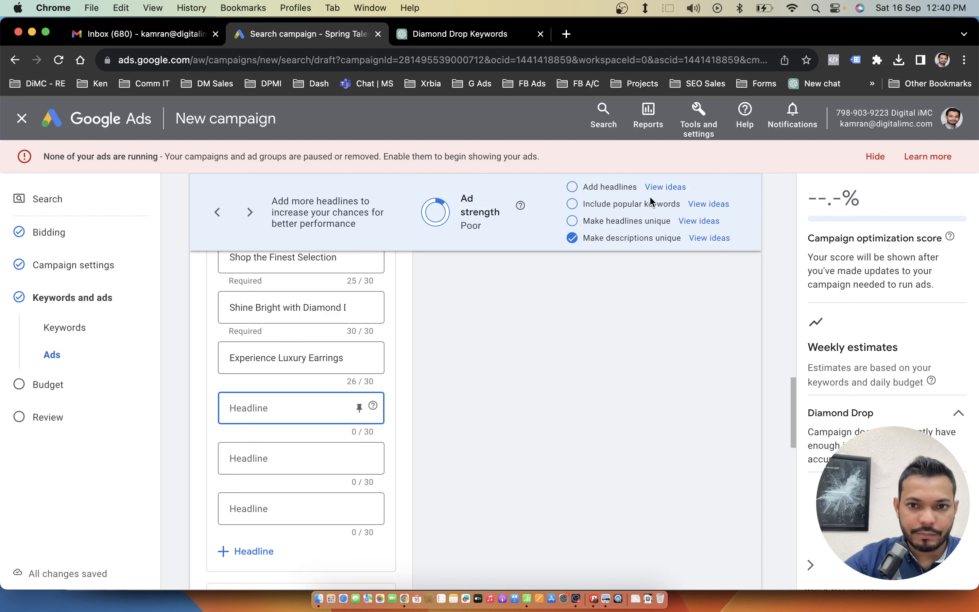
left_click(657, 188)
left_click(320, 402)
left_click(573, 392)
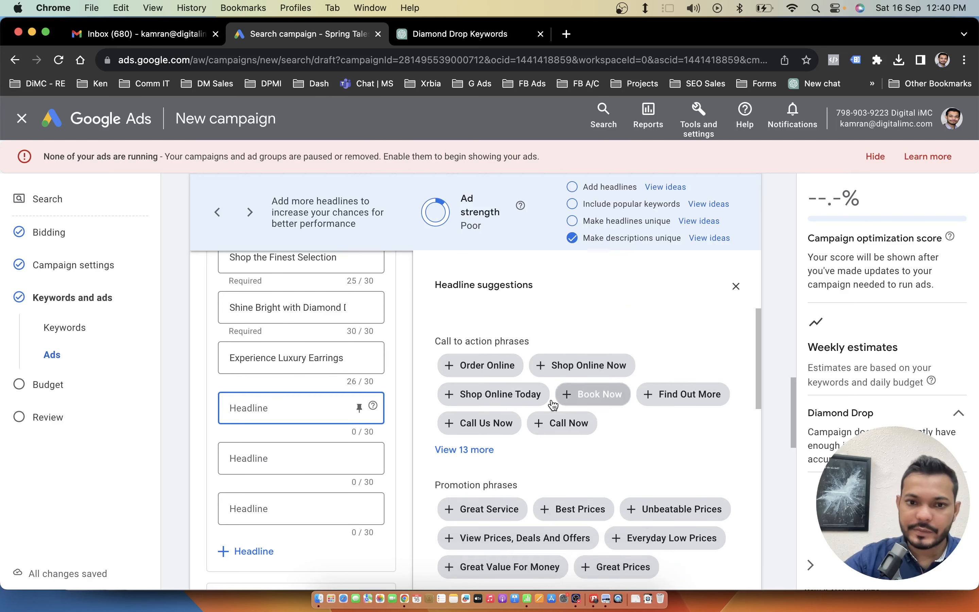
left_click(588, 376)
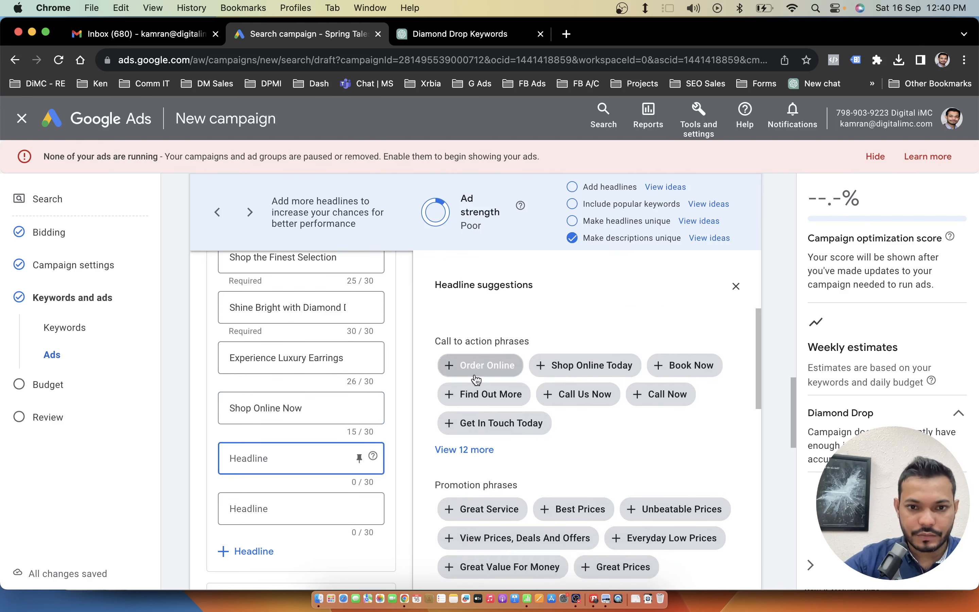
left_click(481, 365)
left_click(593, 365)
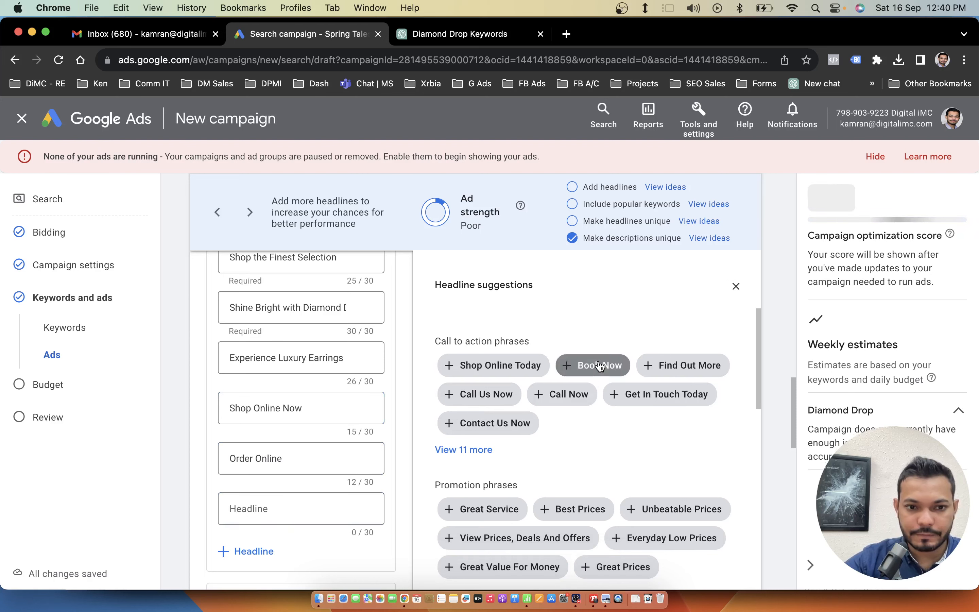
scroll(365, 445, "down", 2)
left_click(294, 514)
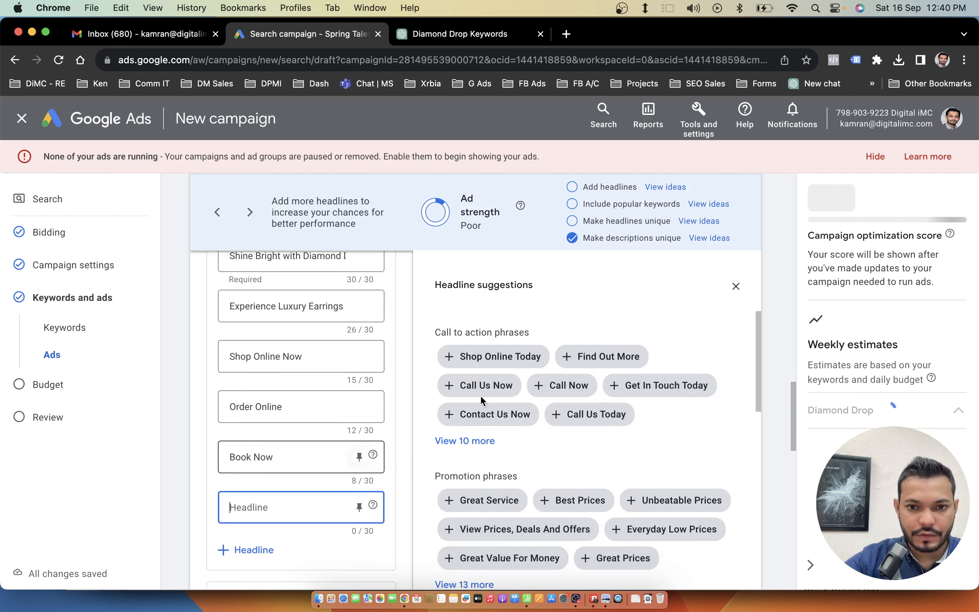
left_click(593, 357)
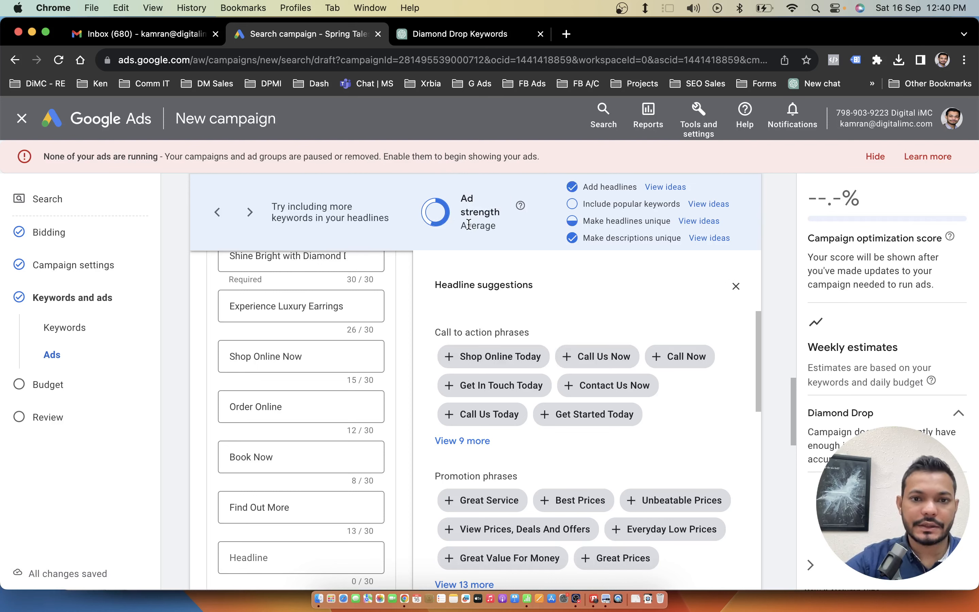
- Finish the Diamond Drop ad without adding further assets and continue to the campaign's budget
scroll(342, 310, "down", 15)
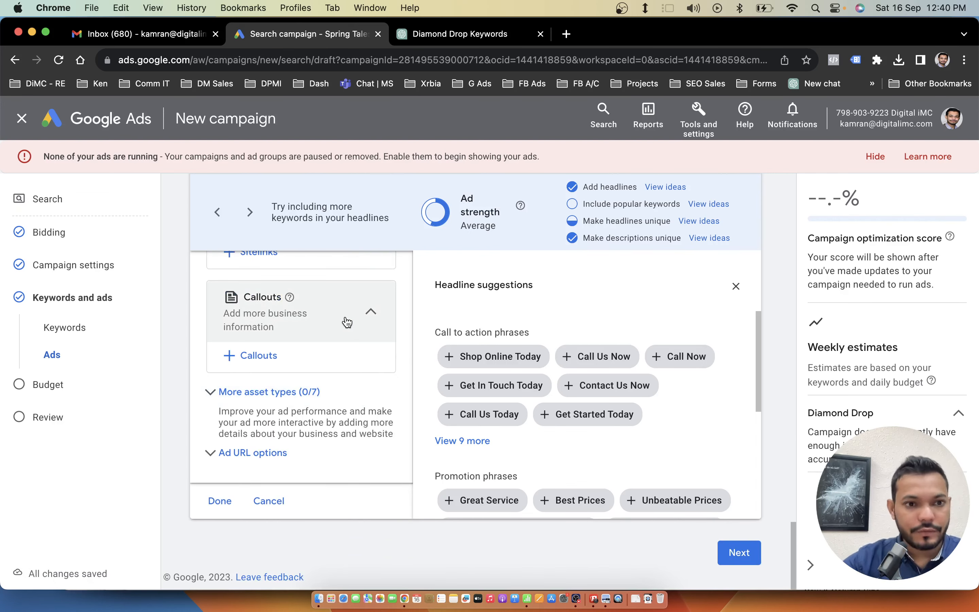
scroll(428, 360, "down", 5)
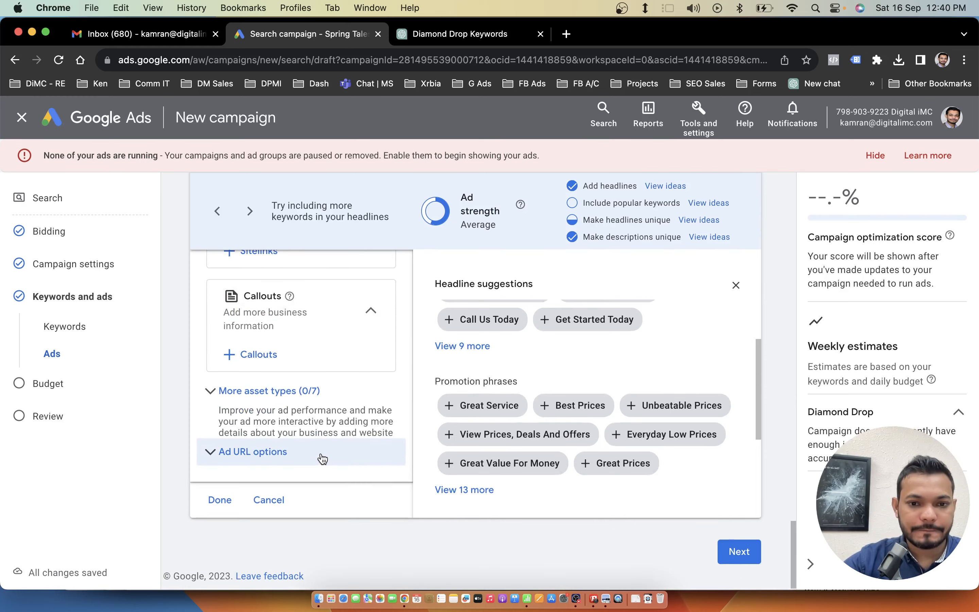
left_click(216, 502)
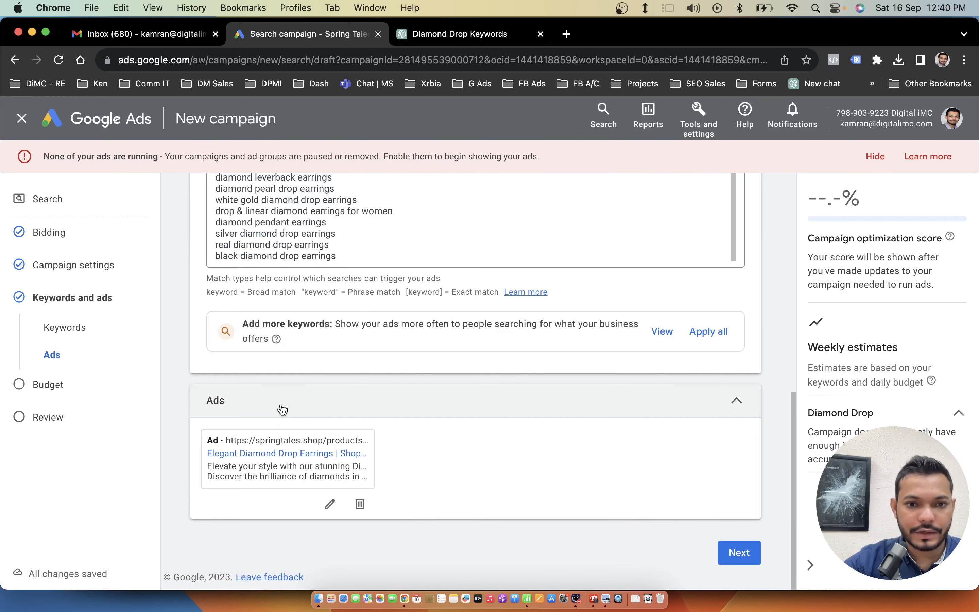
left_click(741, 552)
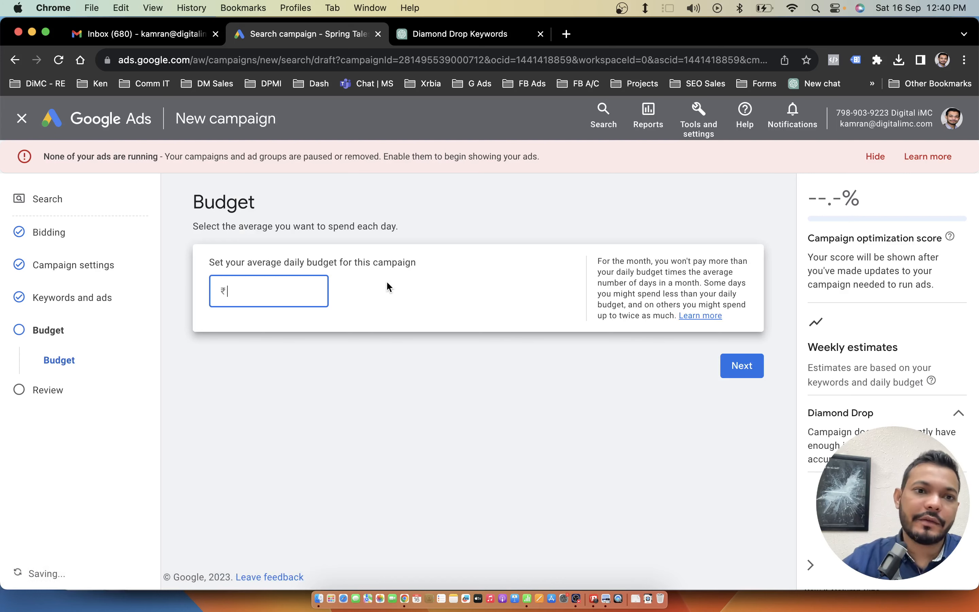
- Look up the Search campaign's monthly cost in the Media Planning & Strategy sheet
key("ctrl+Left")
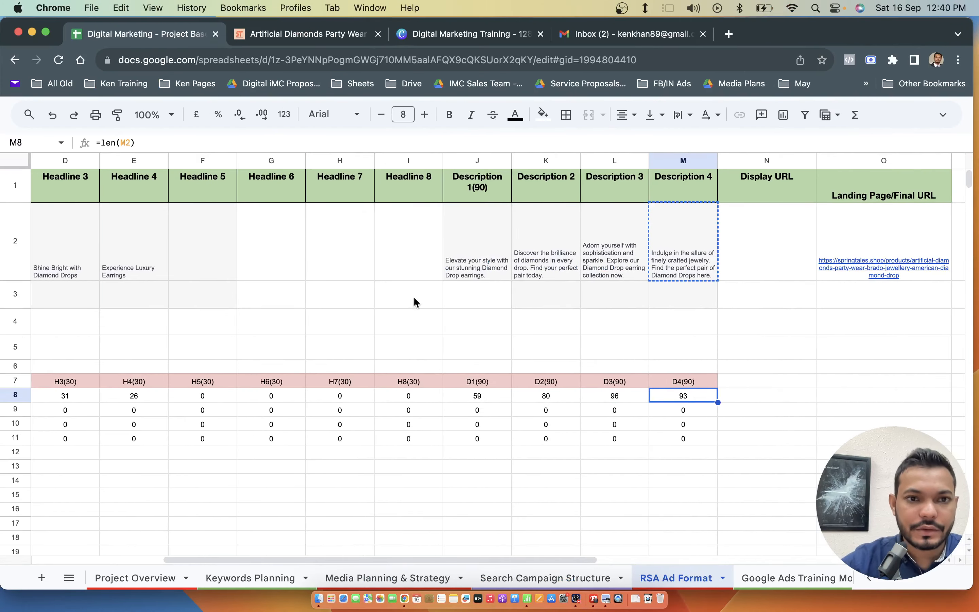
left_click(364, 579)
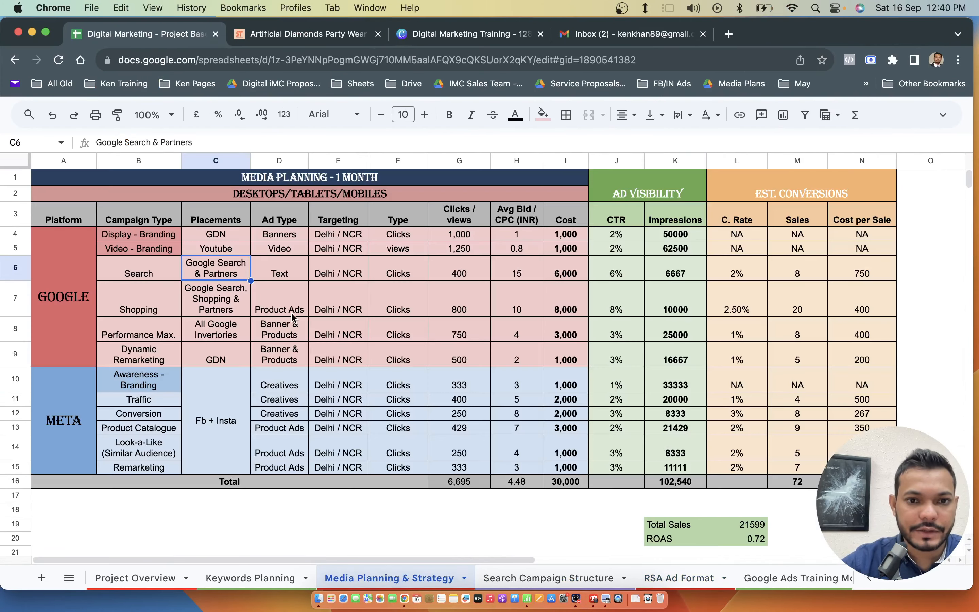
left_click(291, 314)
left_click(559, 280)
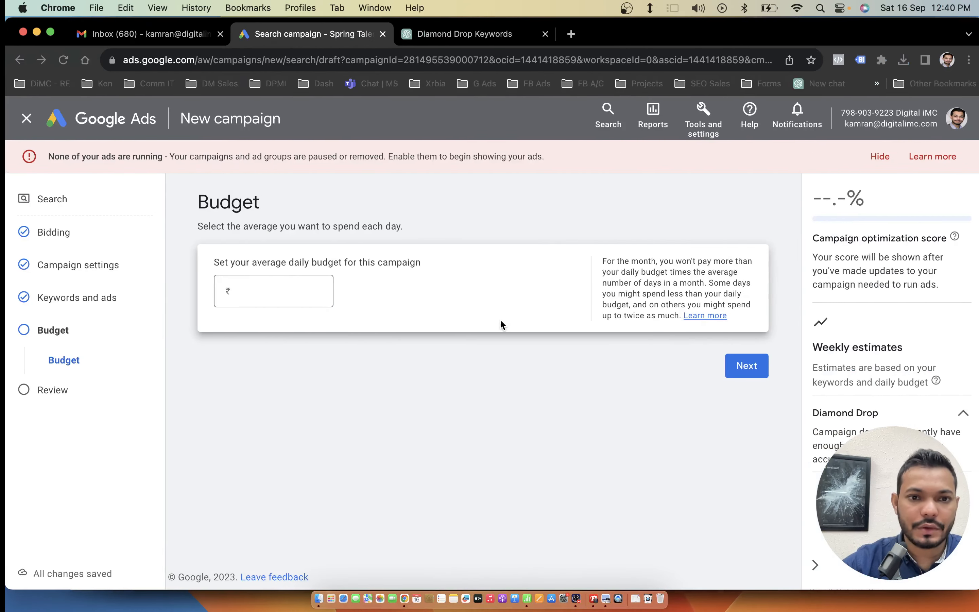
- Set the campaign's average daily budget to ₹200 and continue to the review
left_click(271, 293)
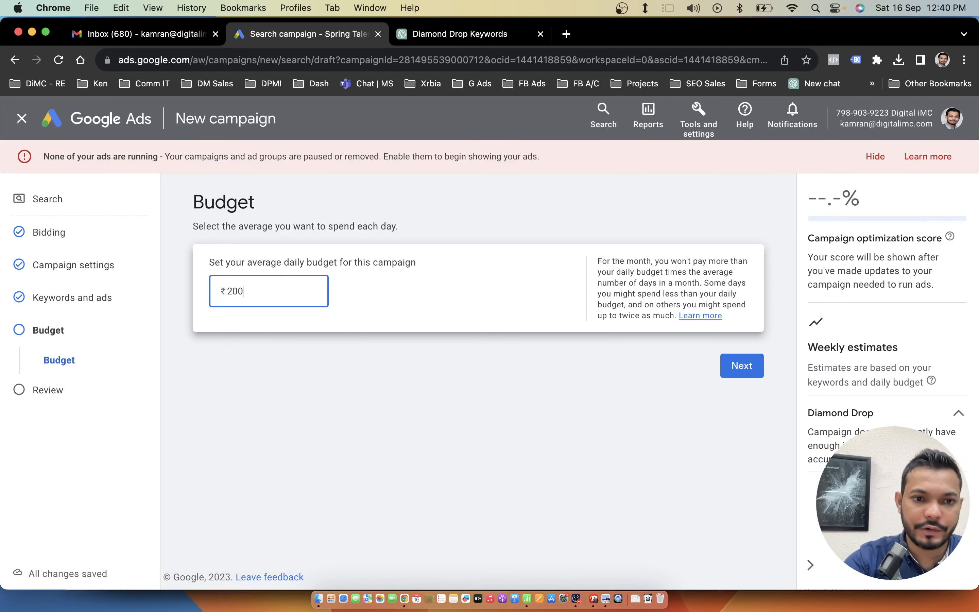
type("200")
left_click(269, 339)
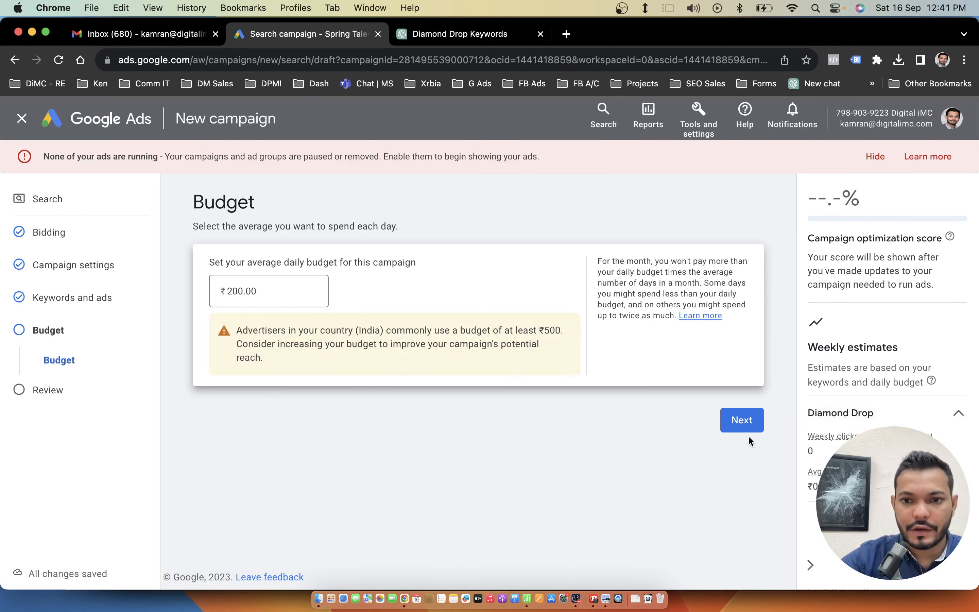
left_click(740, 425)
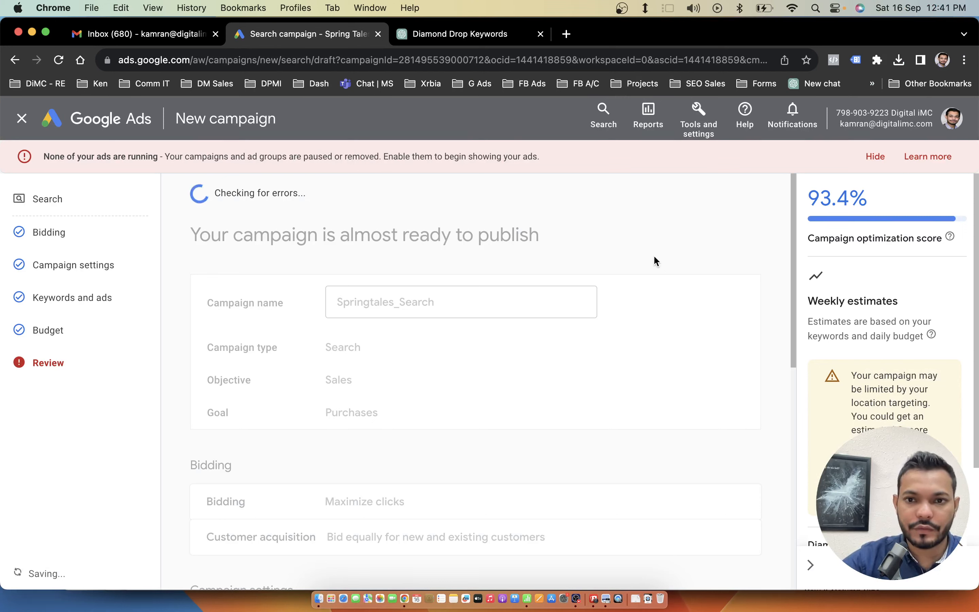
- Look over the campaign summary and publish the Springtales_Search campaign
scroll(690, 253, "down", 10)
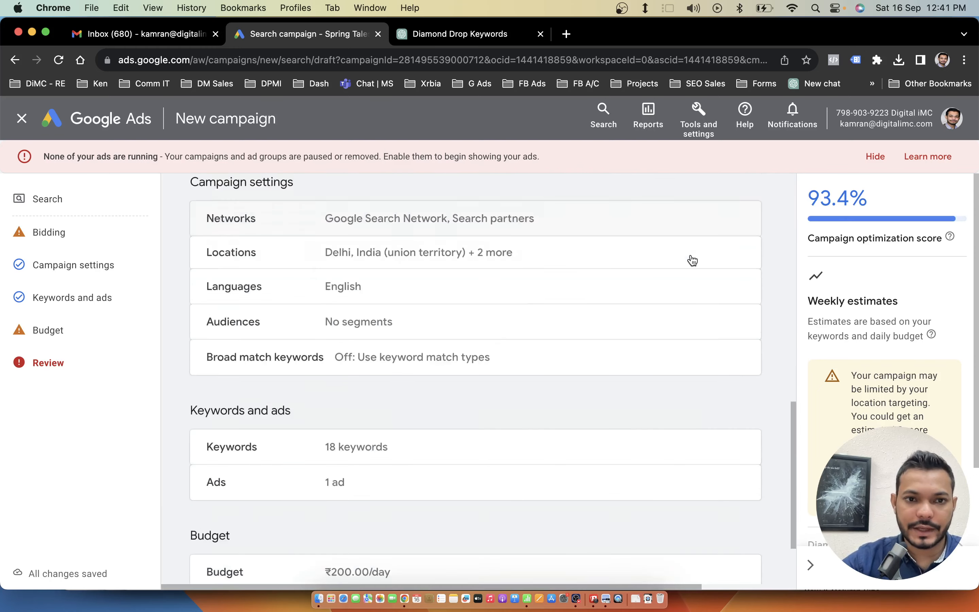
scroll(690, 258, "up", 15)
left_click(708, 221)
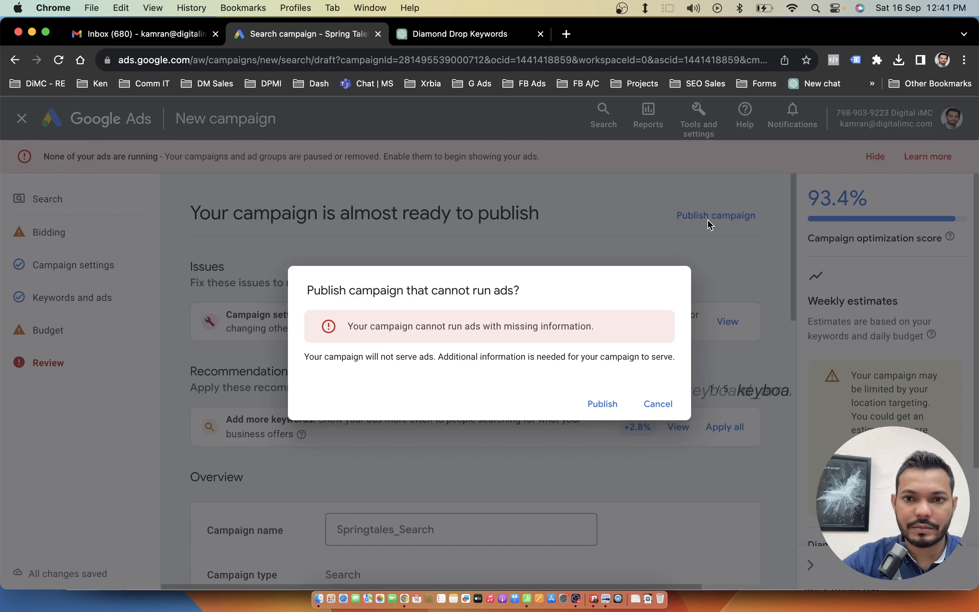
left_click(606, 404)
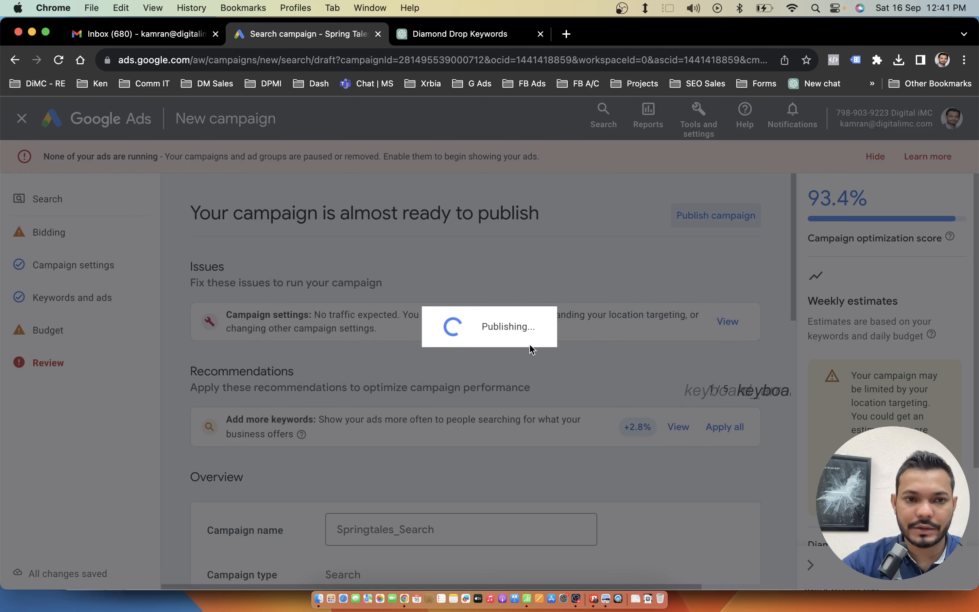
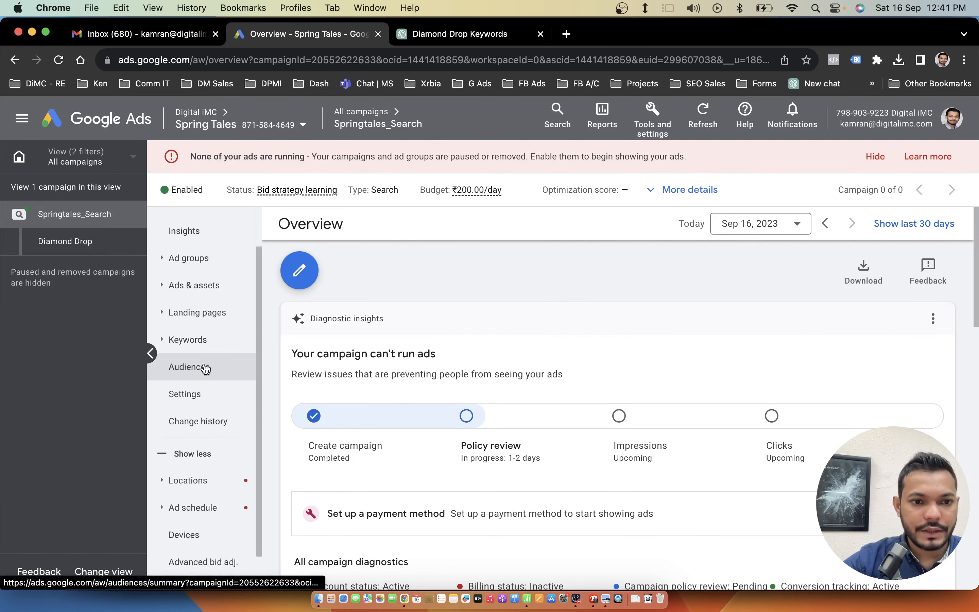
- Check the Springtales_Search campaign's ad groups in Google Ads against the ad groups planned in the Search Campaign Structure sheet
left_click(200, 309)
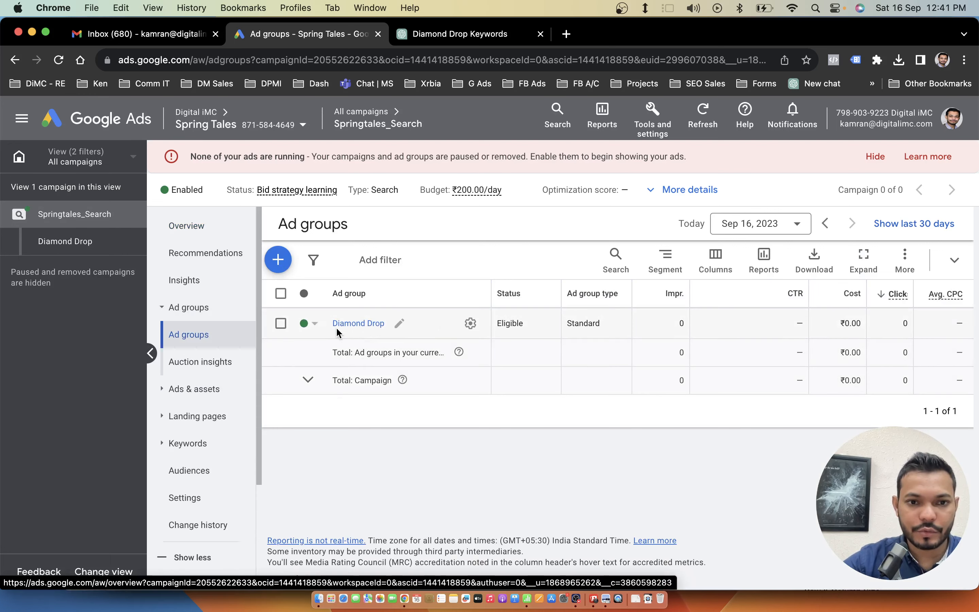
key("ctrl+Left")
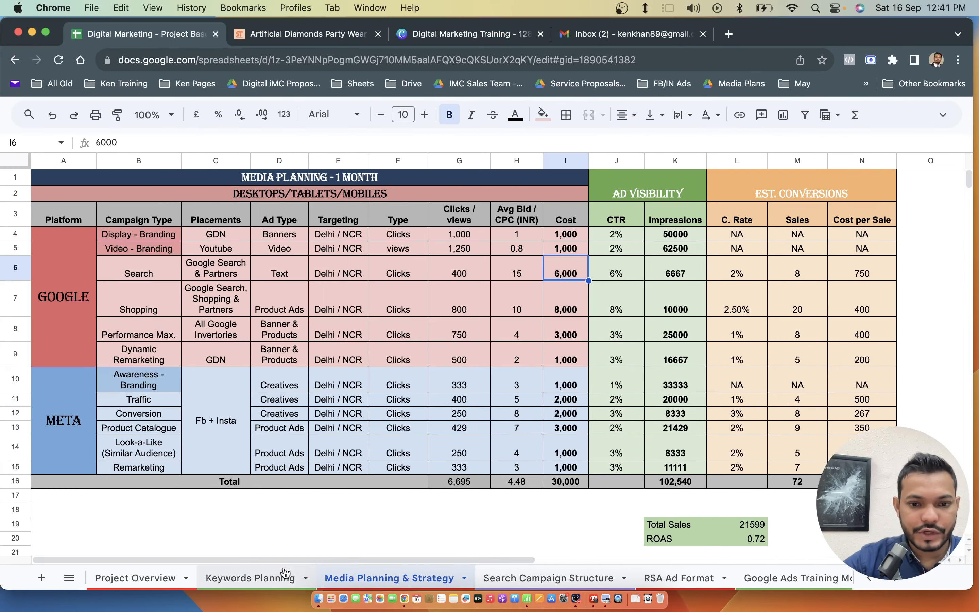
left_click(525, 574)
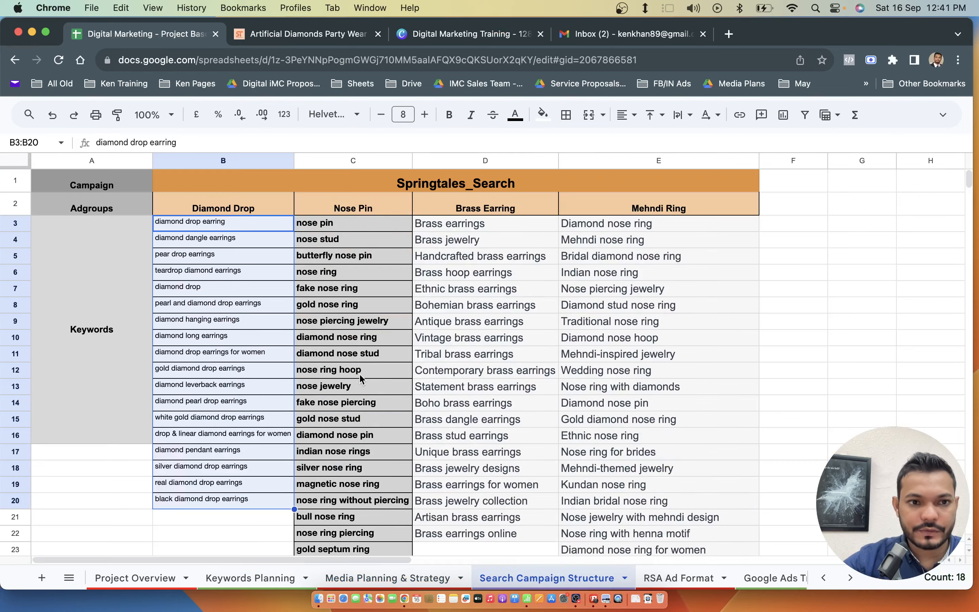
left_click(364, 211)
left_click(427, 212)
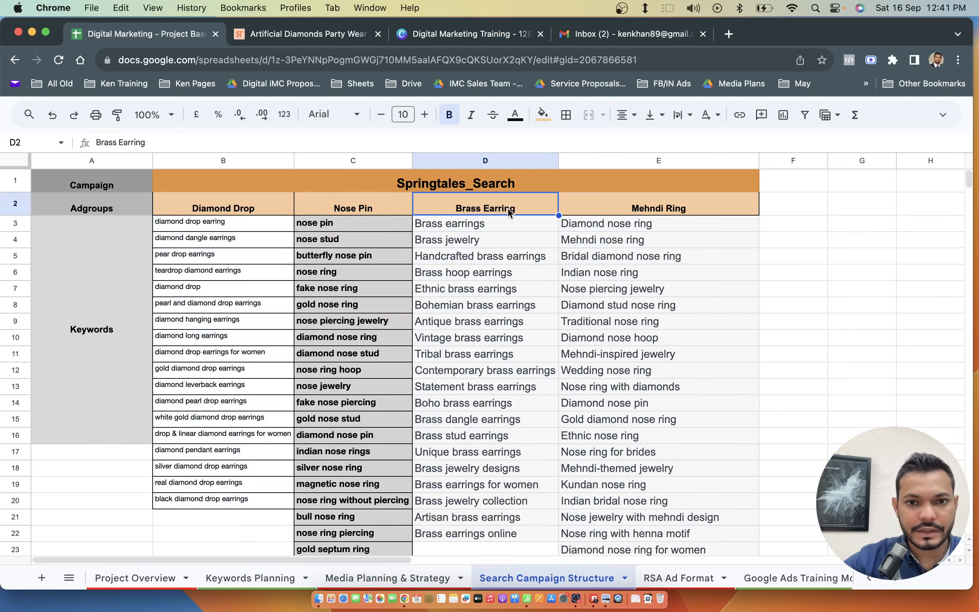
left_click(591, 208)
key("ctrl+Right")
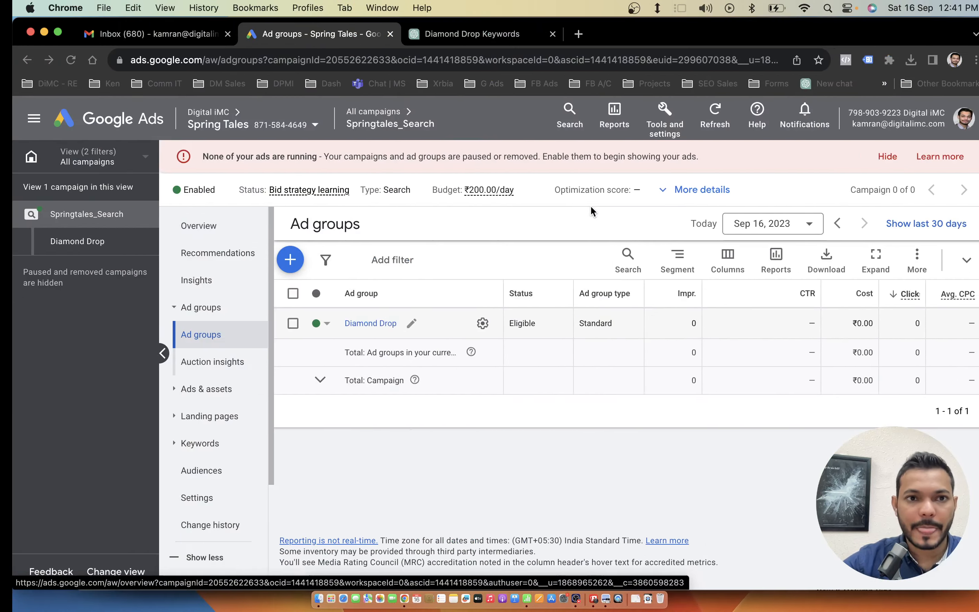
- Review the three Search Campaign Creation exercises for Module 6 in the Google Ads Training Modules sheet
key("ctrl+Left")
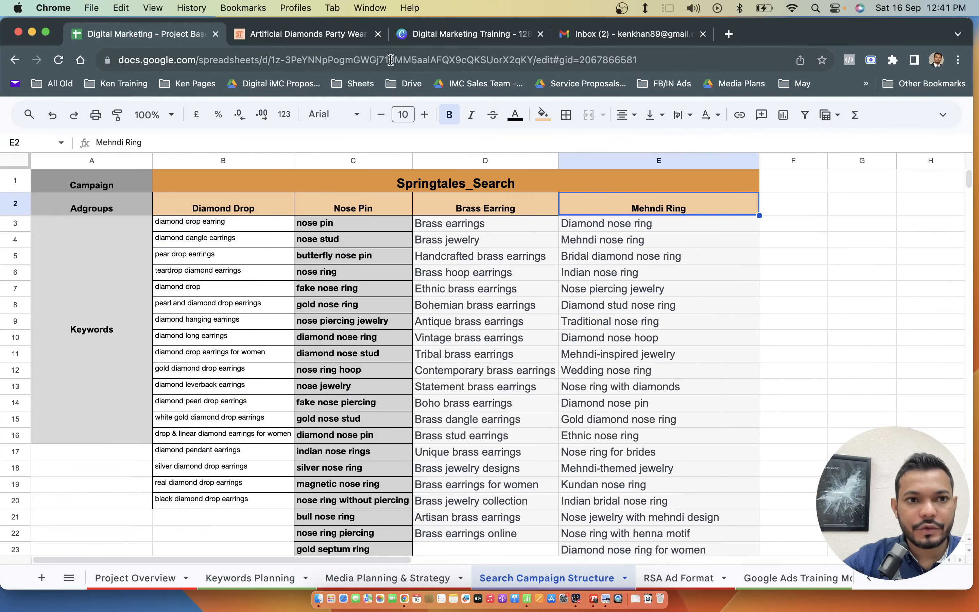
left_click(771, 578)
left_click(529, 421)
scroll(530, 423, "right", 2)
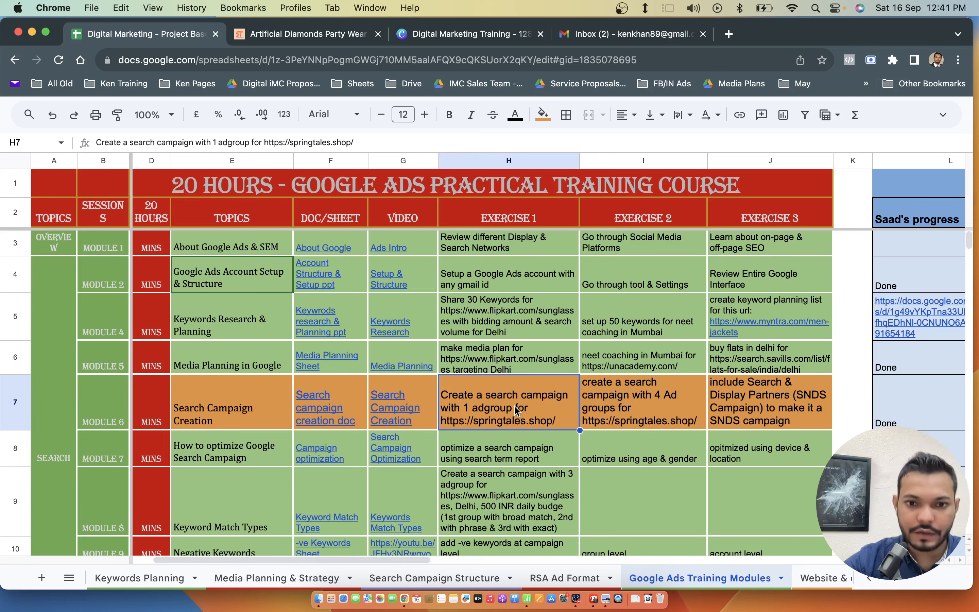
left_click(524, 448)
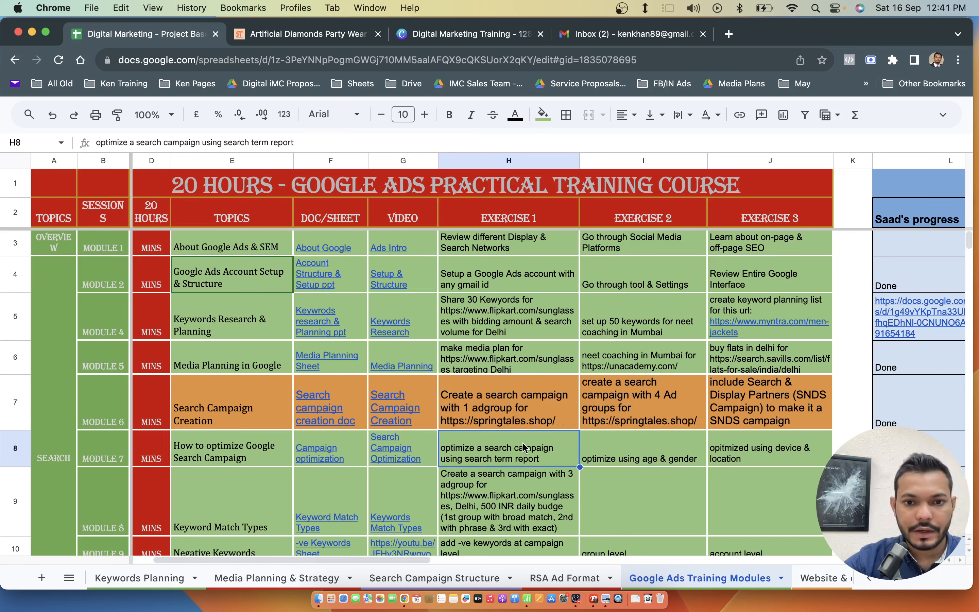
left_click(512, 428)
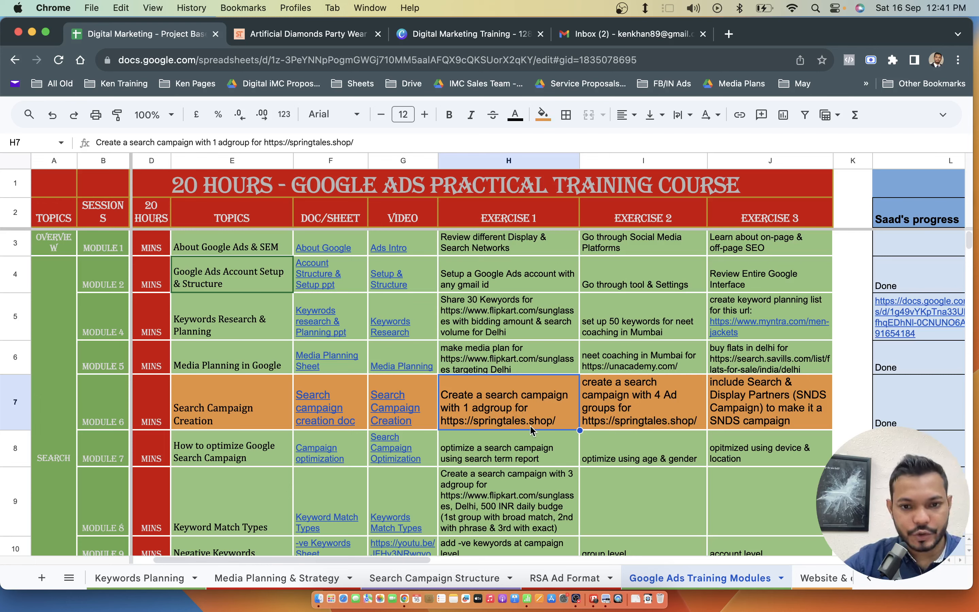
left_click(614, 415)
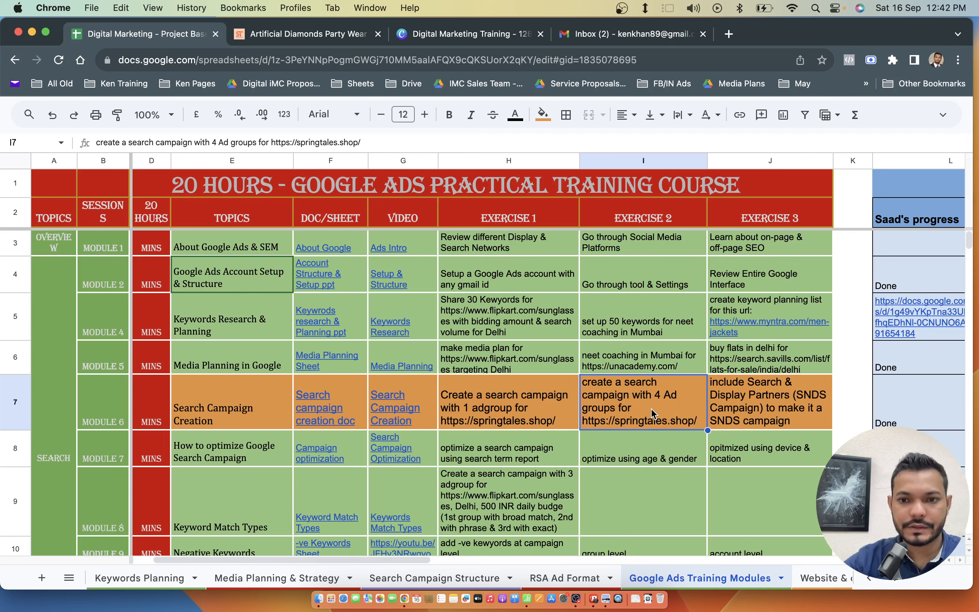
left_click(746, 415)
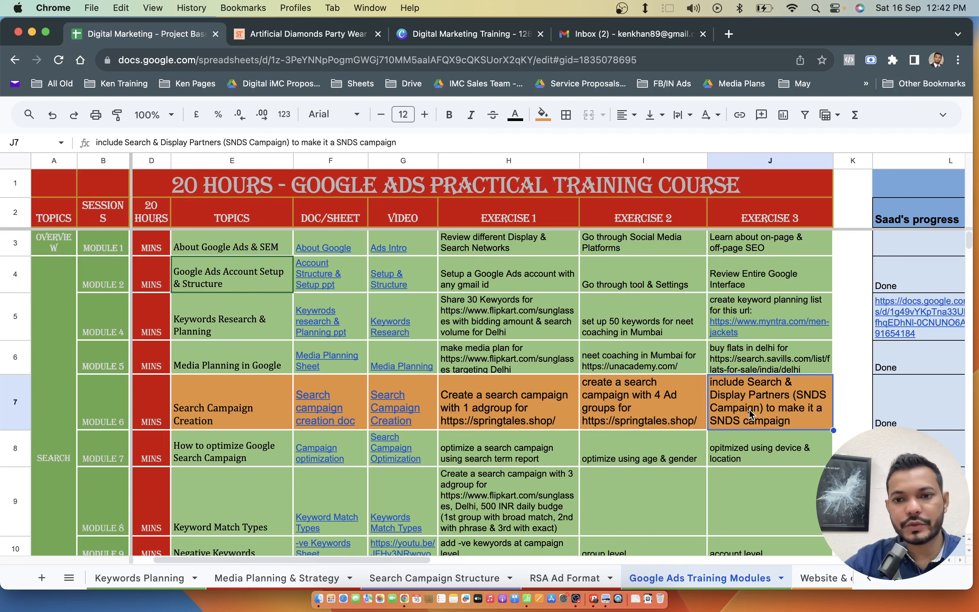